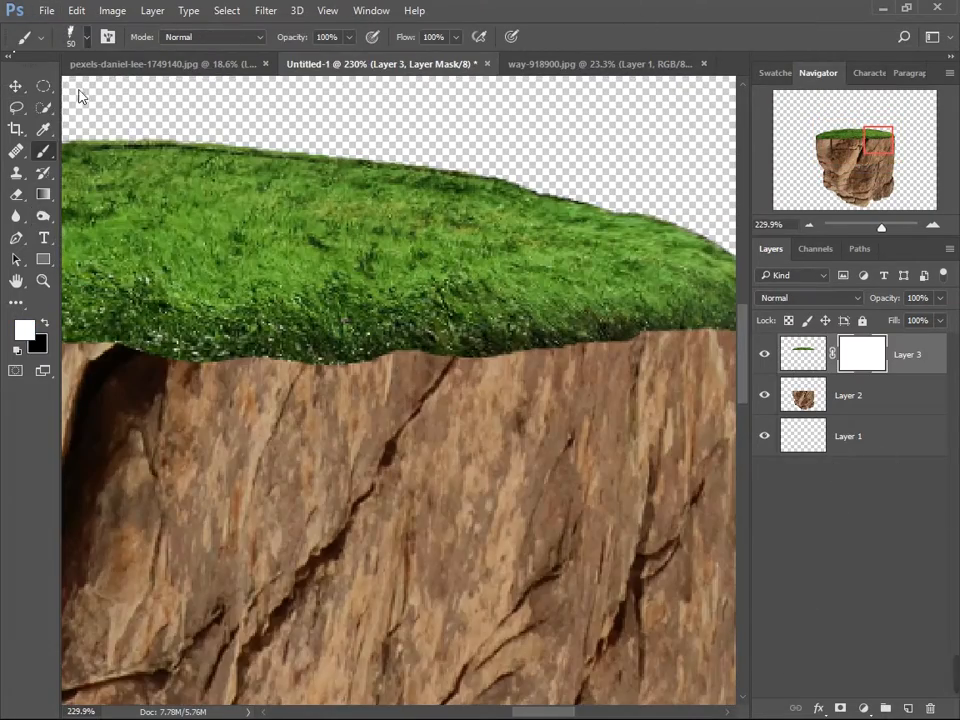
Paint on the grass layer's mask with a small brush to blend its lower edge and expose the dark rock cracks.
{"action": "right_click", "coordinate": [80, 96]}
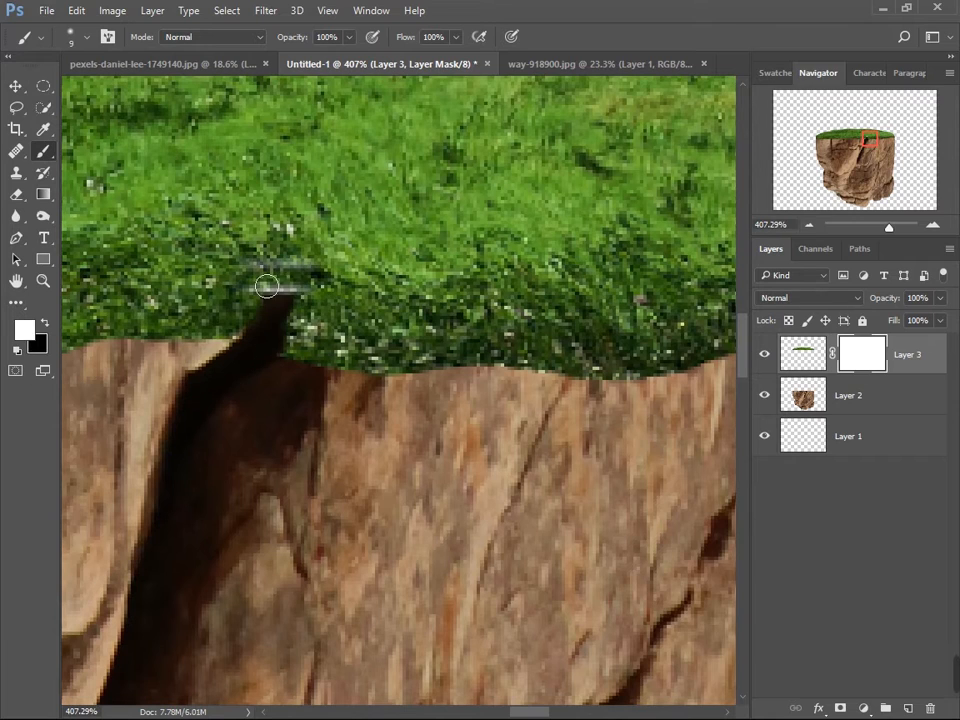
{"action": "key", "text": "x"}
{"action": "key", "text": "x"}
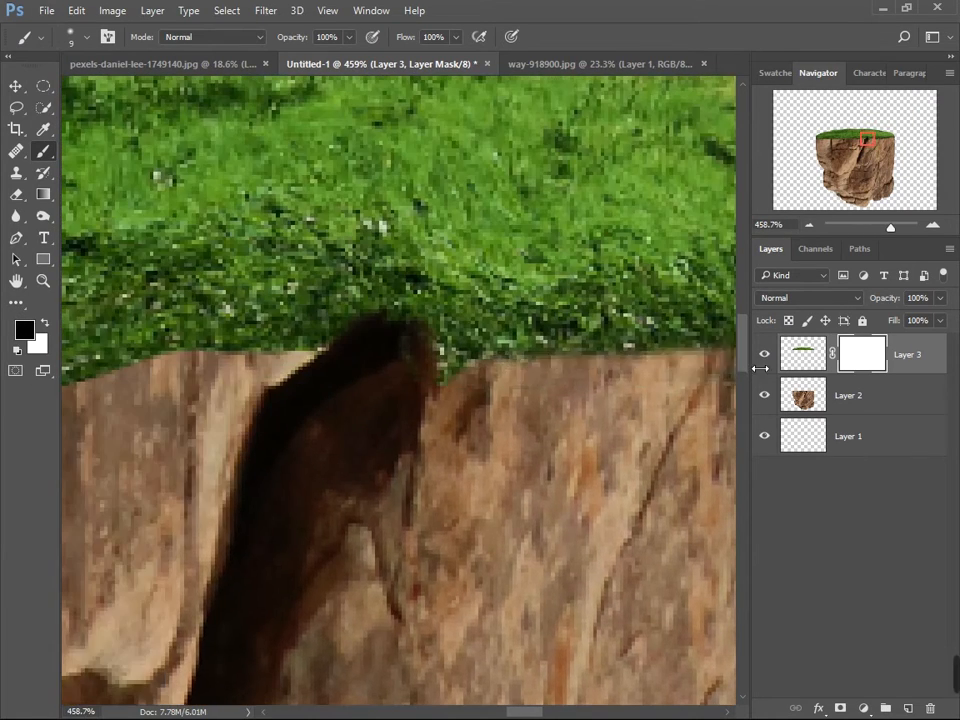
{"action": "key", "text": "x"}
{"action": "key", "text": "x"}
{"action": "key", "text": "x"}
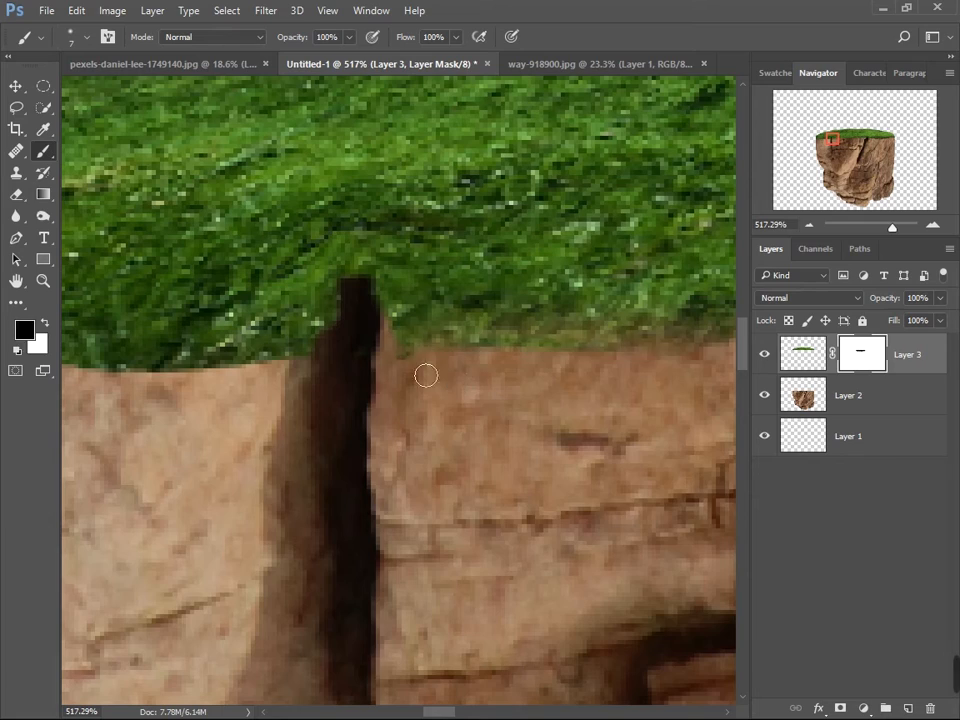
{"action": "key", "text": "x"}
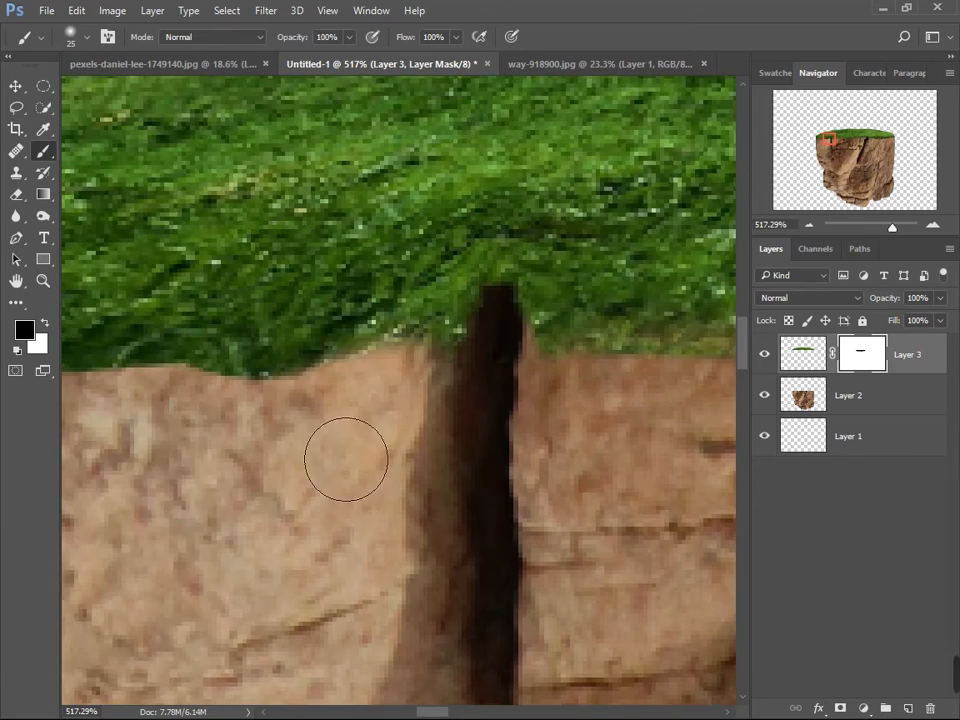
{"action": "scroll", "coordinate": [346, 459], "scroll_direction": "down", "scroll_amount": 4}
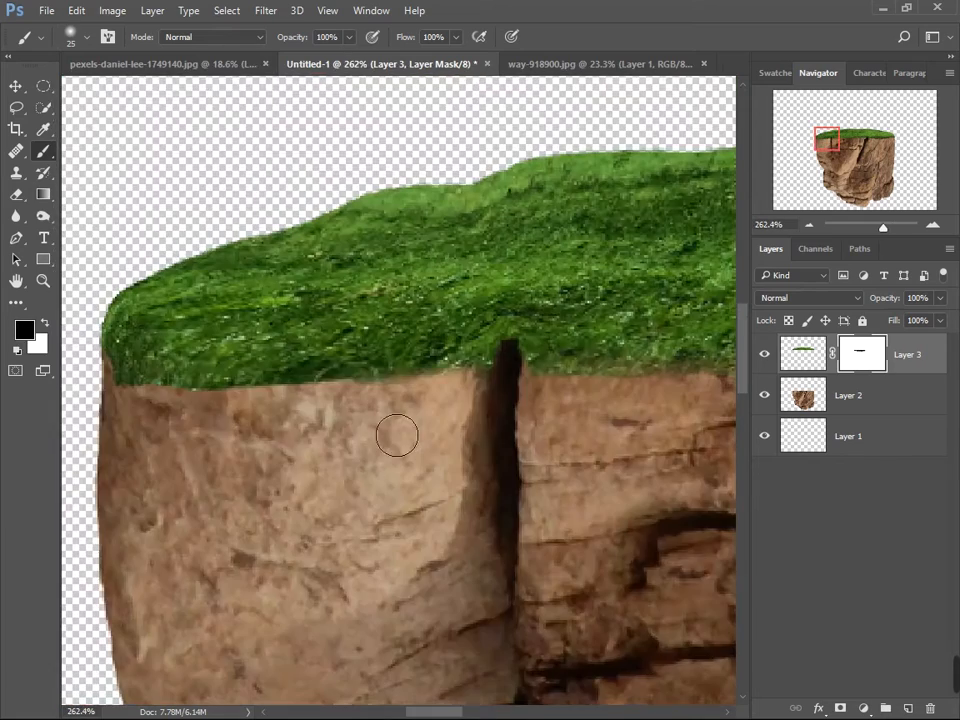
{"action": "scroll", "coordinate": [120, 340], "scroll_direction": "down", "scroll_amount": 6}
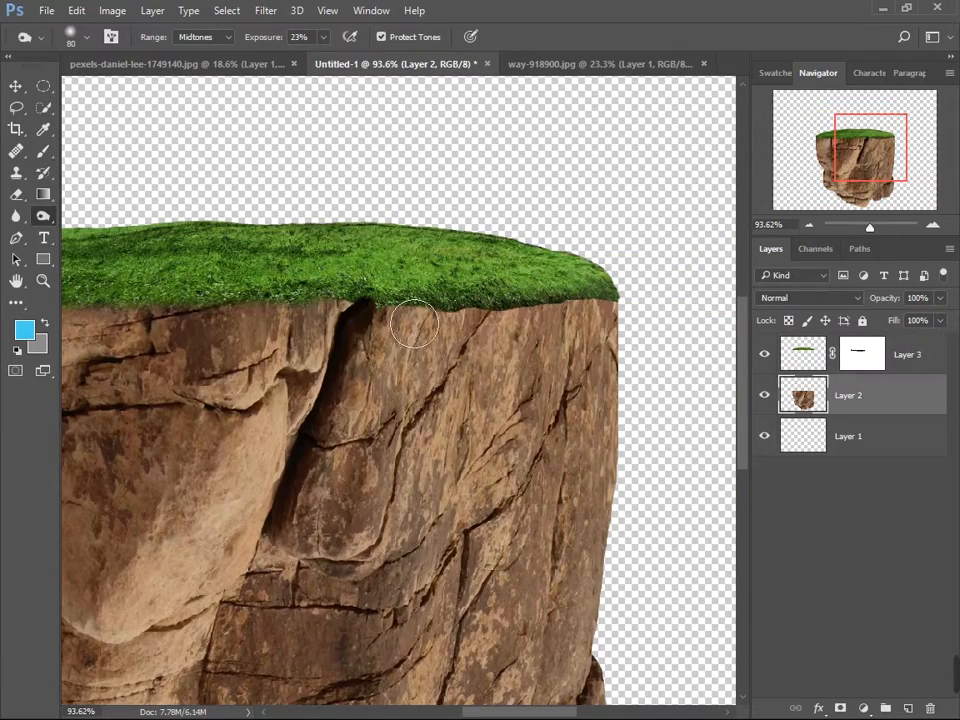
Warp the rock on Layer 2 so that its lower part tapers towards a point.
{"action": "key", "text": "alt+bracketright"}
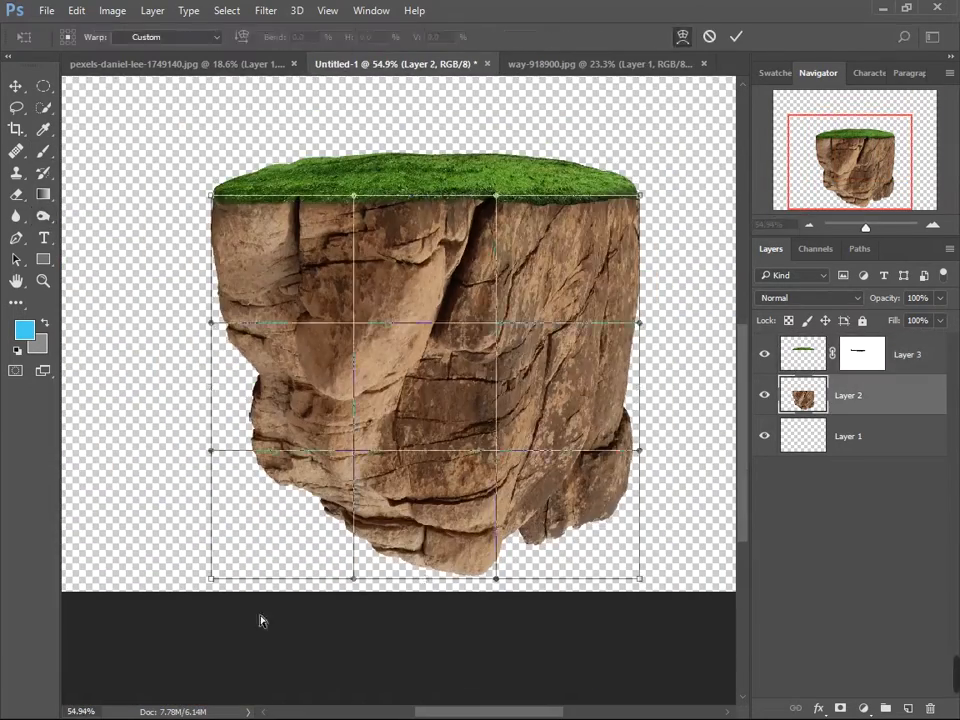
{"action": "mouse_move", "coordinate": [259, 619]}
{"action": "left_mouse_down"}
{"action": "mouse_move", "coordinate": [386, 519]}
{"action": "mouse_move", "coordinate": [628, 510]}
{"action": "mouse_move", "coordinate": [620, 583]}
{"action": "mouse_move", "coordinate": [536, 621]}
{"action": "left_mouse_up"}
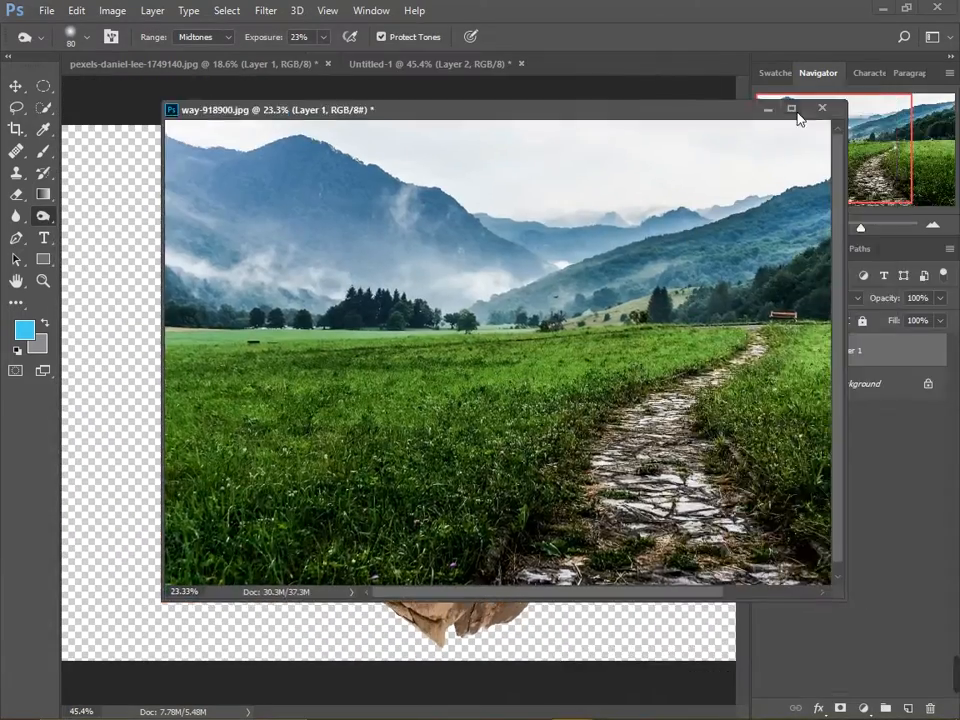
Bring the cut-out stone path from way-918900.jpg into the Untitled-1 island composition.
{"action": "left_click", "coordinate": [793, 107]}
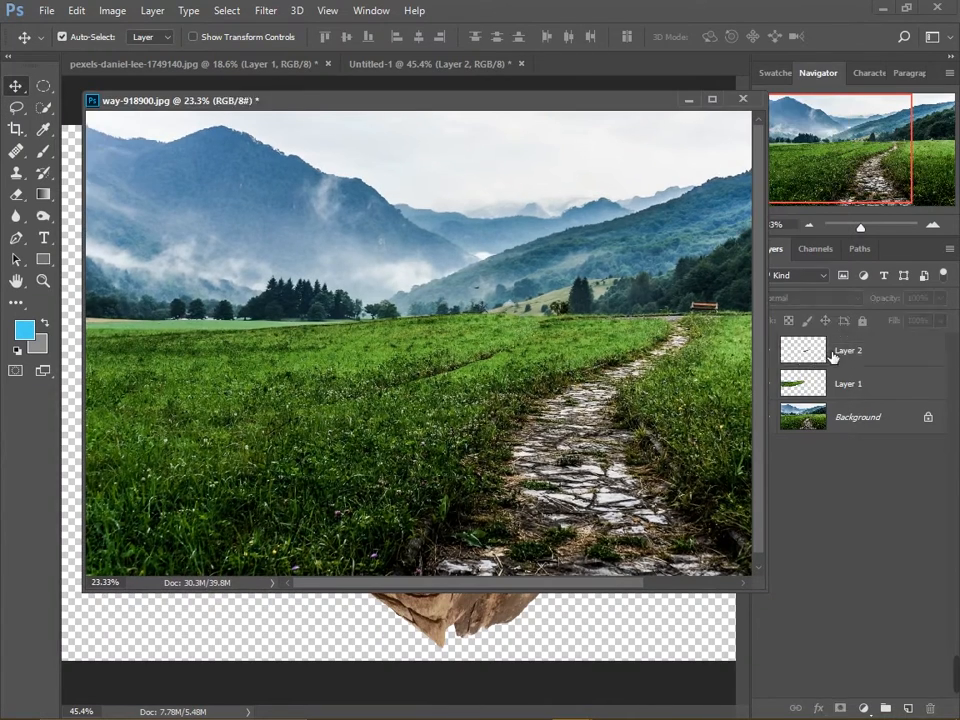
{"action": "left_click", "coordinate": [832, 355]}
{"action": "left_click", "coordinate": [775, 418]}
{"action": "left_click", "coordinate": [775, 418]}
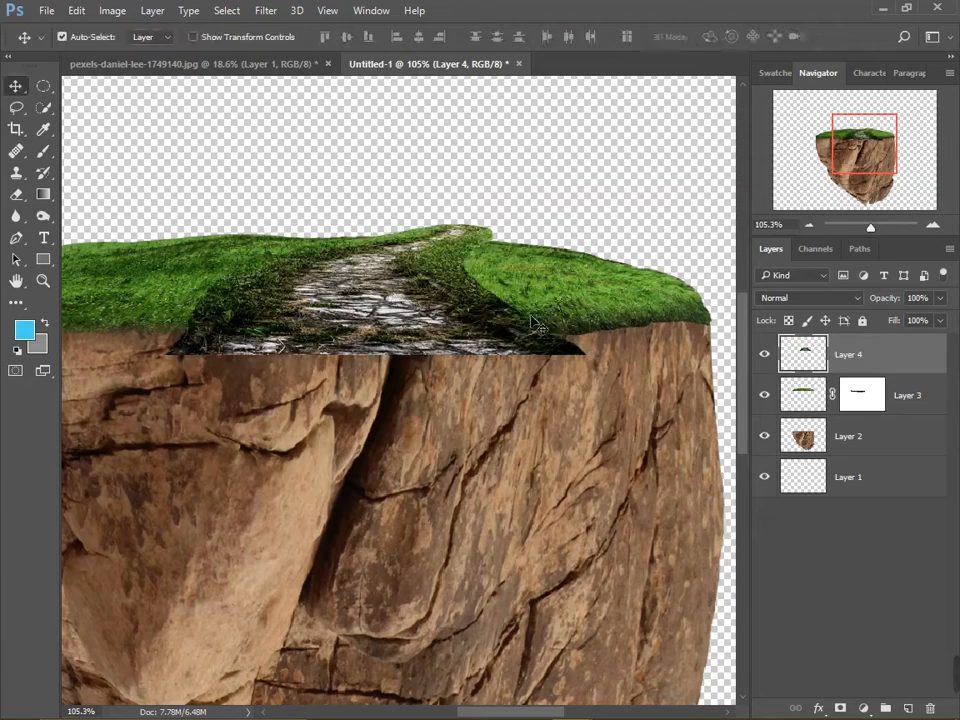
Transform the stone path on Layer 4 to fit within the grass surface above the central crack.
{"action": "key", "text": "ctrl+t"}
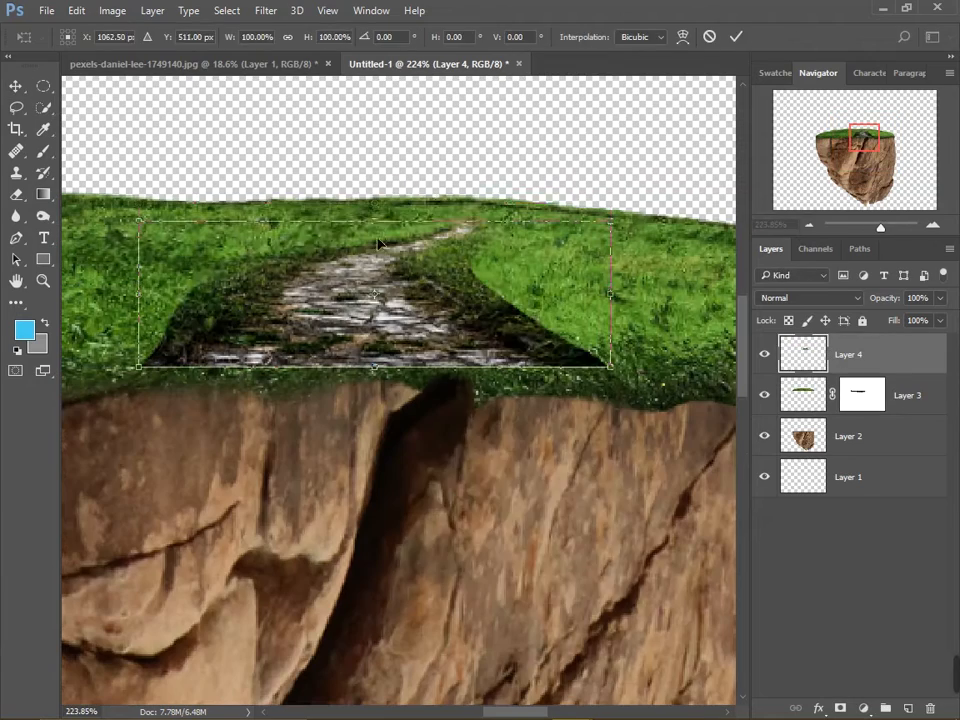
{"action": "right_click", "coordinate": [431, 320]}
{"action": "left_click", "coordinate": [445, 451]}
{"action": "right_click", "coordinate": [405, 278]}
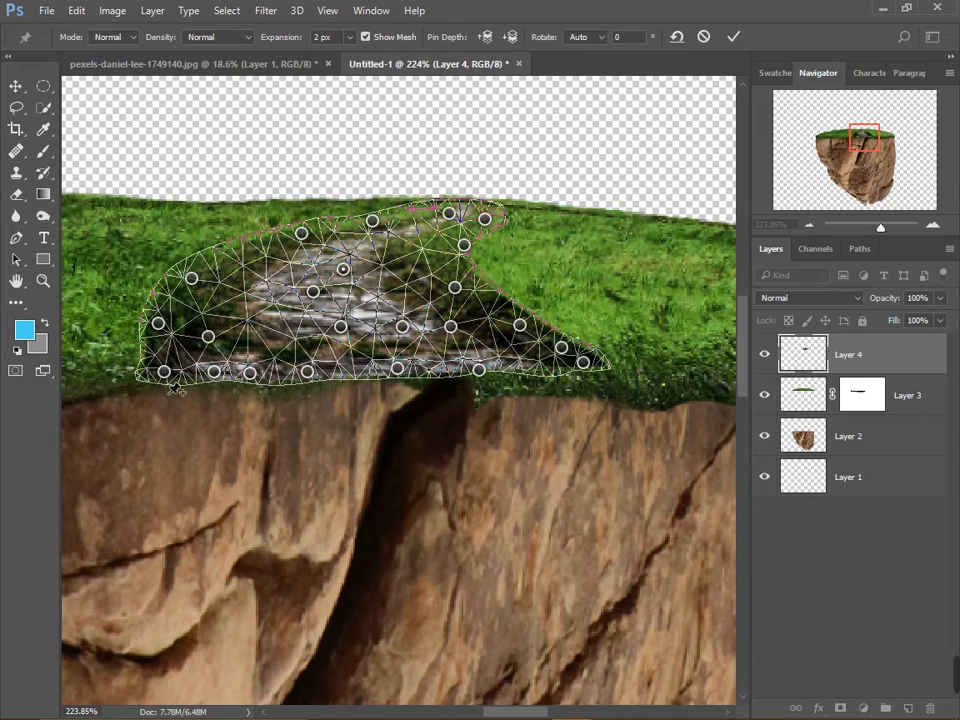
Reshape the stone path with Puppet Warp so that its lower edge follows the front rim of the grass.
{"action": "left_click_drag", "start_coordinate": [208, 337], "coordinate": [203, 340]}
{"action": "left_click_drag", "start_coordinate": [214, 372], "coordinate": [226, 377]}
{"action": "left_click_drag", "start_coordinate": [250, 373], "coordinate": [317, 383]}
{"action": "left_click_drag", "start_coordinate": [397, 368], "coordinate": [402, 381]}
{"action": "left_click_drag", "start_coordinate": [479, 370], "coordinate": [465, 380]}
{"action": "mouse_move", "coordinate": [583, 362]}
{"action": "left_mouse_down"}
{"action": "mouse_move", "coordinate": [580, 386]}
{"action": "mouse_move", "coordinate": [565, 310]}
{"action": "left_mouse_up"}
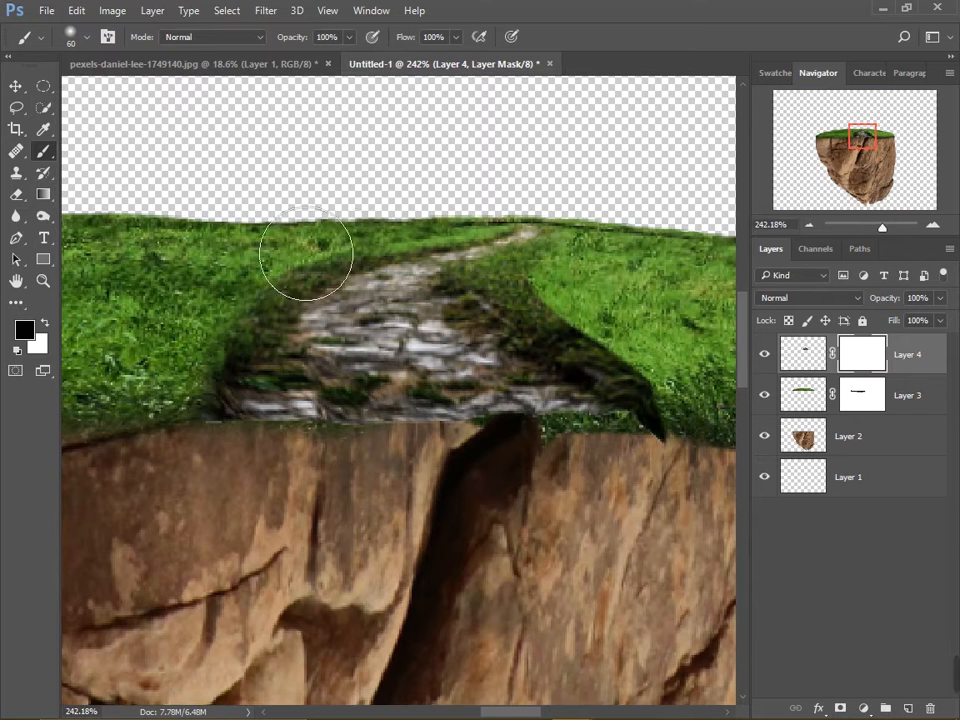
Paint black on Layer 4's mask along both sides and the front of the path to blend it into the grass.
{"action": "left_click_drag", "start_coordinate": [306, 256], "coordinate": [226, 396]}
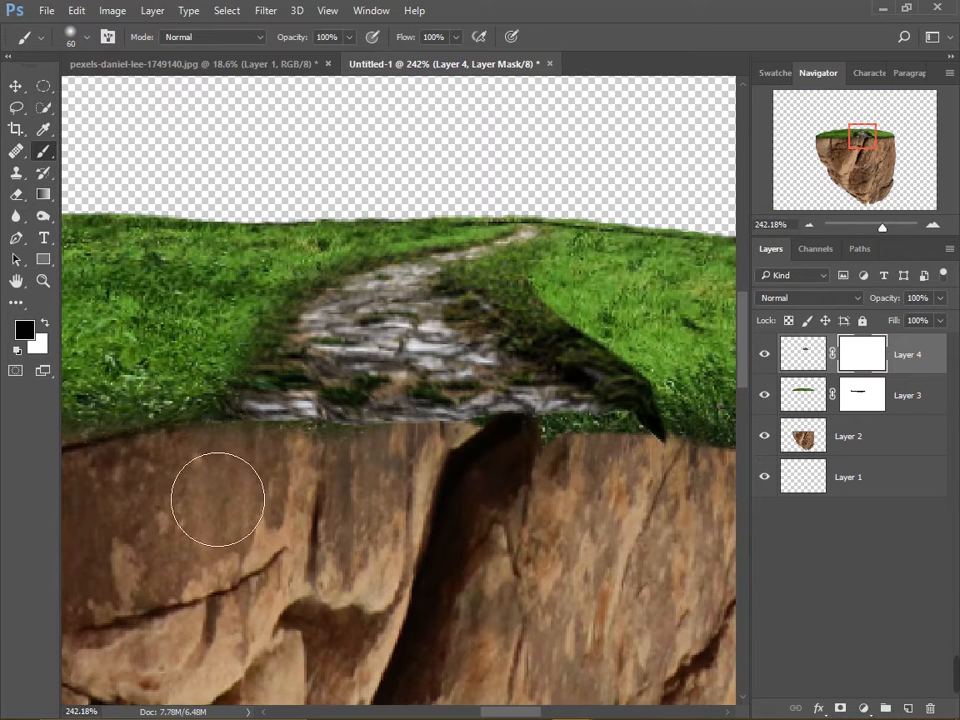
{"action": "left_click_drag", "start_coordinate": [575, 405], "coordinate": [664, 349]}
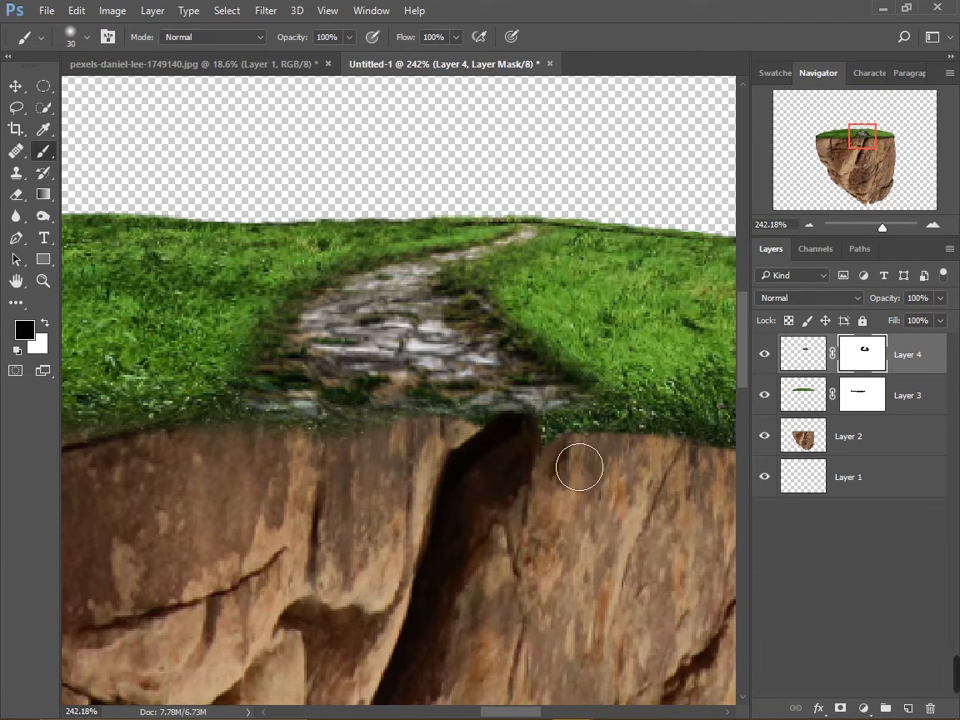
{"action": "key", "text": "bracketright"}
{"action": "key", "text": "bracketright"}
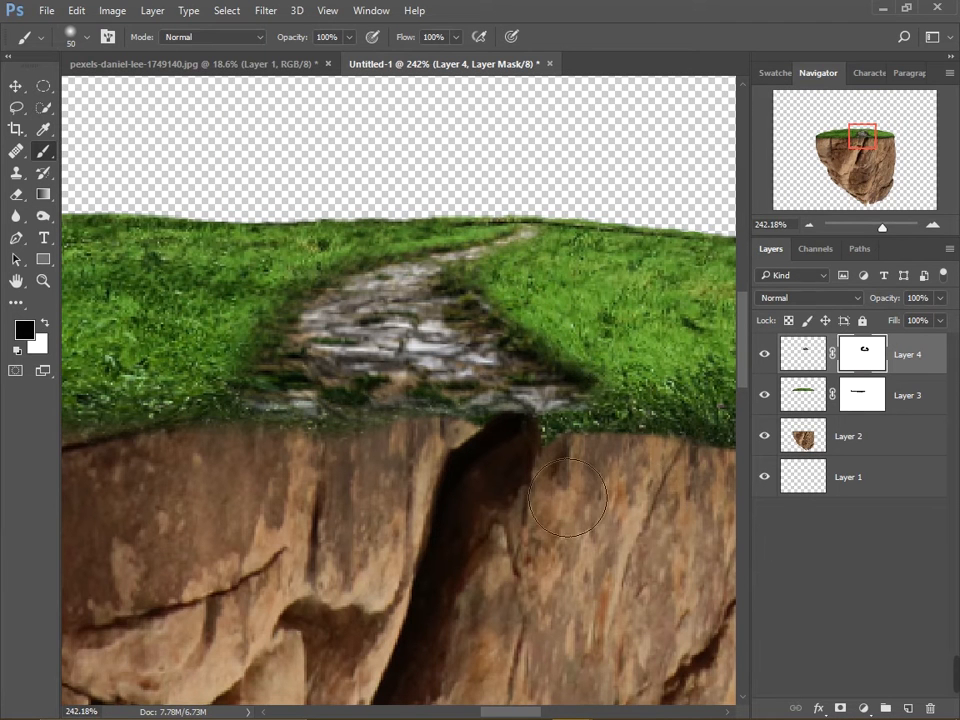
{"action": "scroll", "coordinate": [330, 343], "scroll_direction": "down", "scroll_amount": 2}
{"action": "scroll", "coordinate": [370, 350], "scroll_direction": "up", "scroll_amount": 1}
Adjust the Hue/Saturation of the stone path and burn the midtones down the left side of the rock.
{"action": "left_click", "coordinate": [808, 357]}
{"action": "key", "text": "ctrl+u"}
{"action": "left_click_drag", "start_coordinate": [643, 163], "coordinate": [655, 164]}
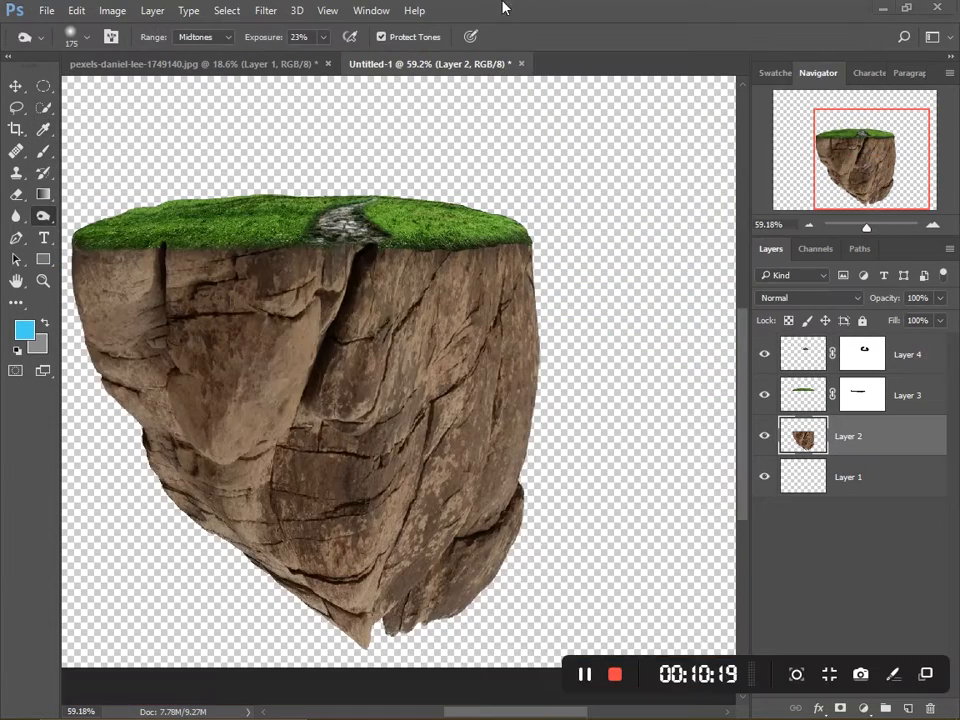
{"action": "mouse_move", "coordinate": [210, 250]}
{"action": "left_mouse_down"}
{"action": "mouse_move", "coordinate": [321, 467]}
{"action": "mouse_move", "coordinate": [158, 297]}
{"action": "mouse_move", "coordinate": [241, 494]}
{"action": "left_mouse_up"}
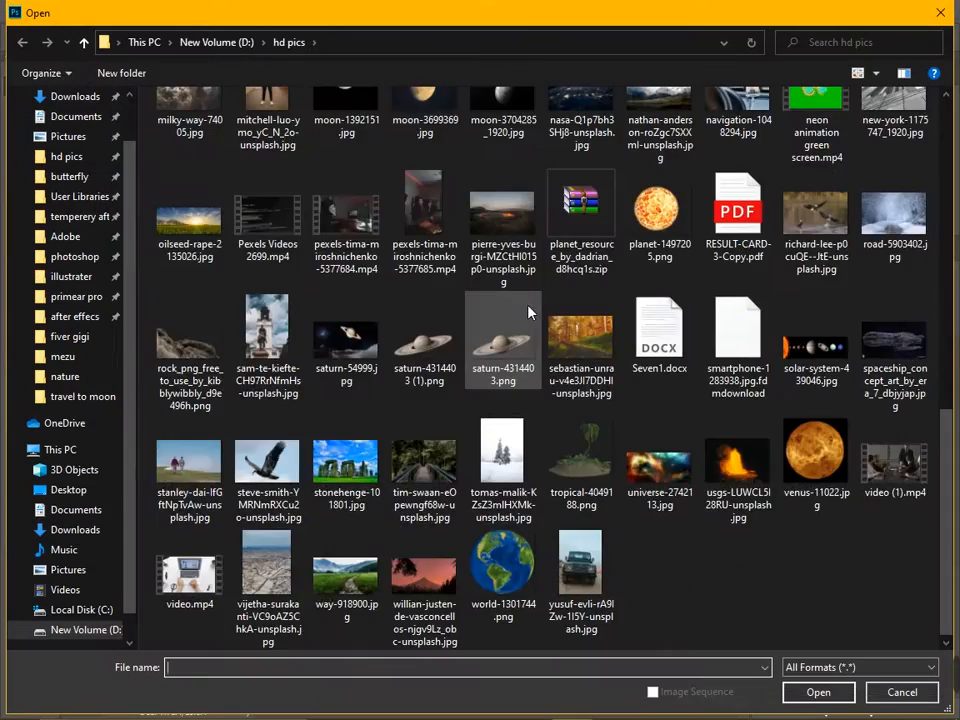
Place a starry sky image behind the island and fill Layer 1 with black.
{"action": "scroll", "coordinate": [529, 313], "scroll_direction": "up", "scroll_amount": 6}
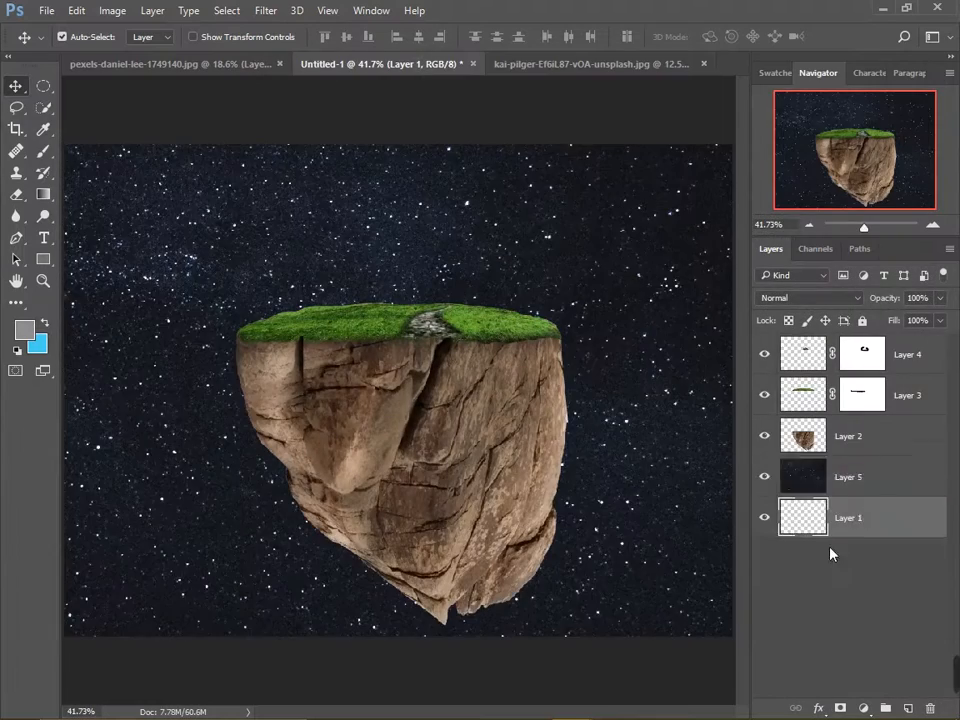
{"action": "left_click", "coordinate": [17, 351]}
{"action": "key", "text": "alt+BackSpace"}
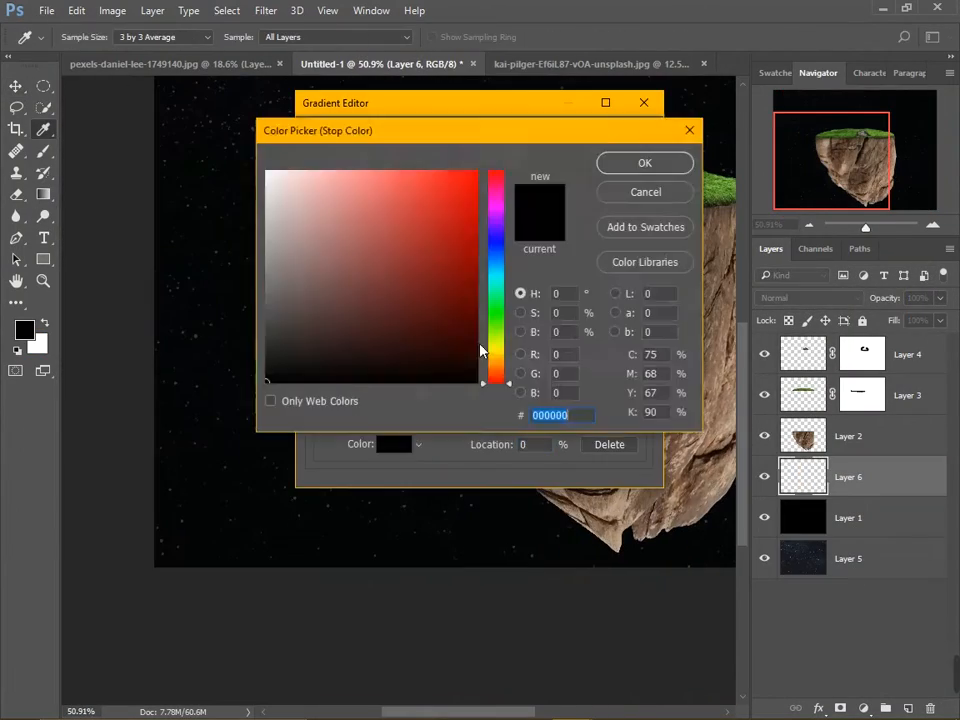
Add a blue-to-transparent gradient from the canvas's lower-left corner on Layer 6, using Screen blending at 31% opacity.
{"action": "left_click", "coordinate": [617, 157]}
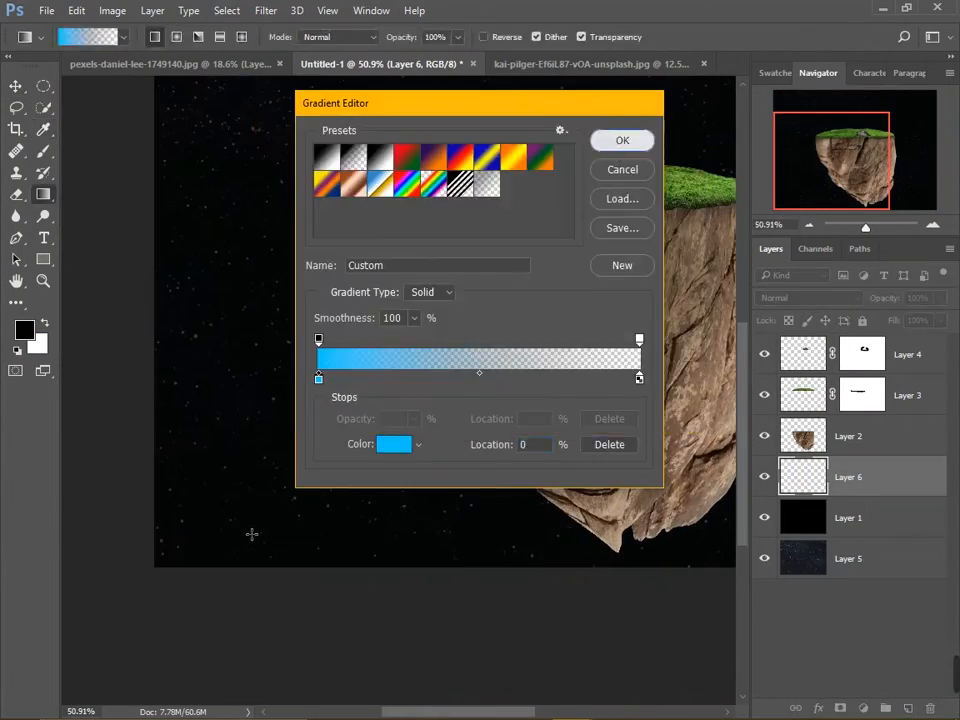
{"action": "left_click", "coordinate": [620, 141]}
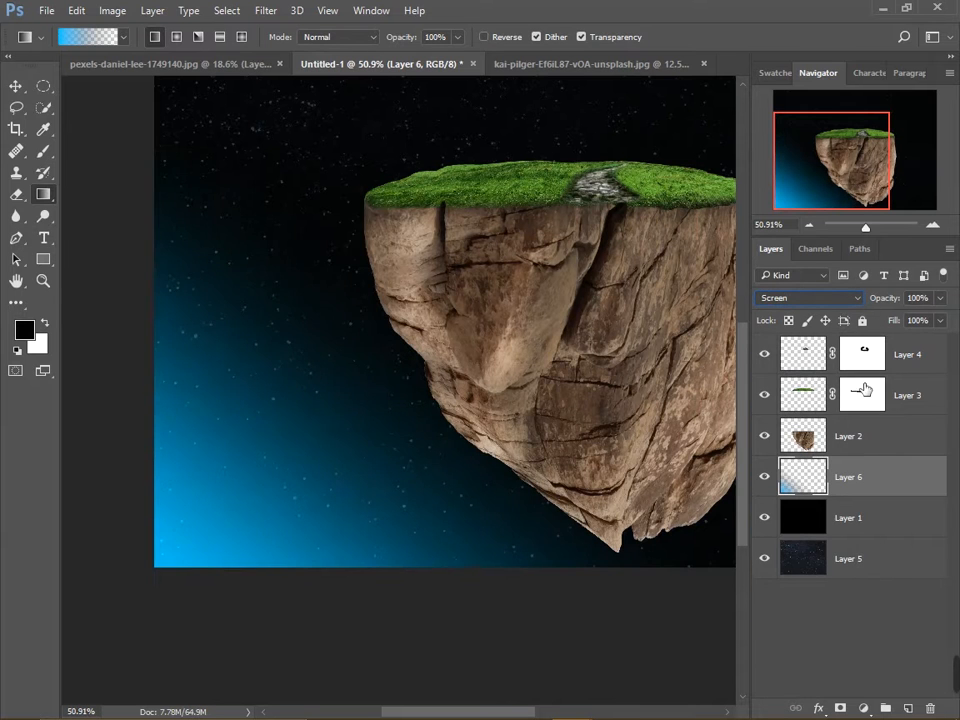
{"action": "left_click", "coordinate": [811, 474]}
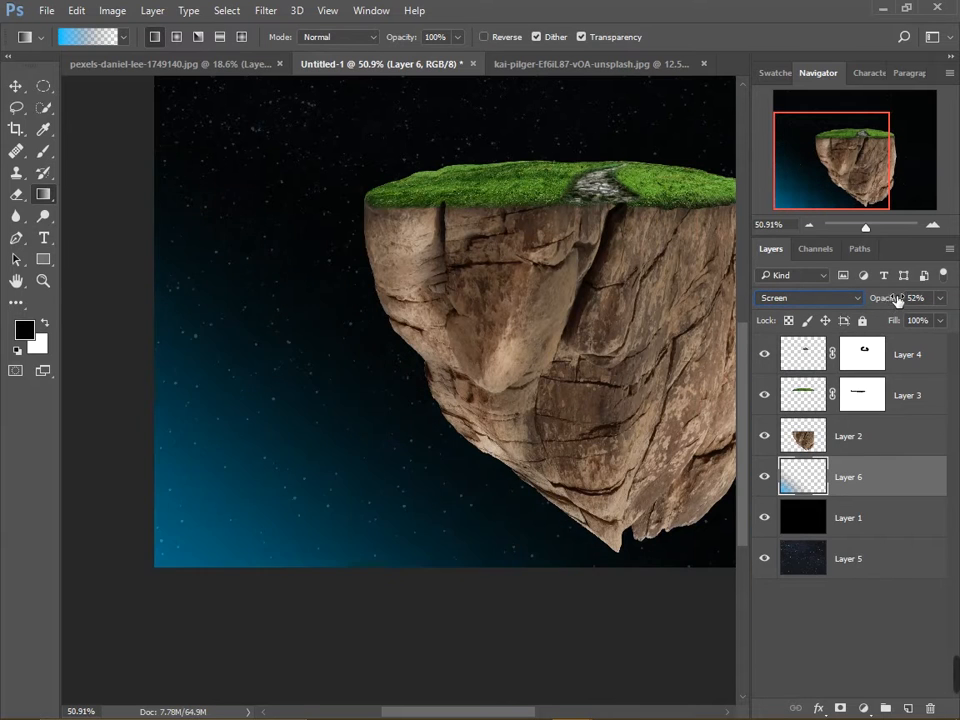
{"action": "key", "text": "ctrl+0"}
{"action": "scroll", "coordinate": [342, 366], "scroll_direction": "down", "scroll_amount": 5}
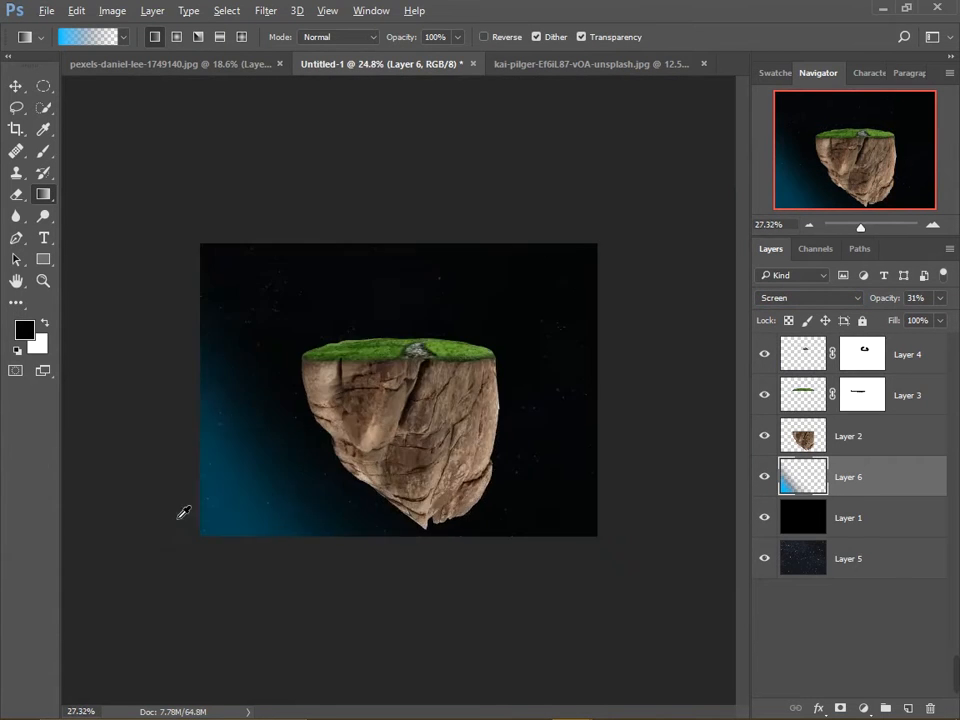
{"action": "scroll", "coordinate": [402, 399], "scroll_direction": "up", "scroll_amount": 10}
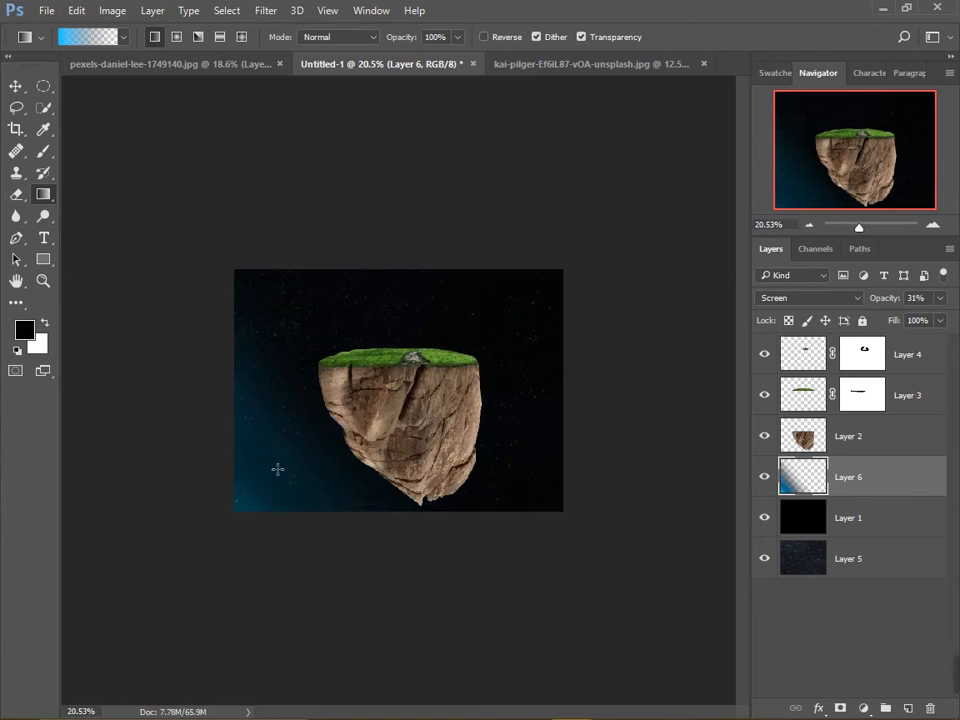
Create a new layer clipped to the rock on Layer 2 and fill it with blue 00aeff.
{"action": "left_click", "coordinate": [906, 355]}
{"action": "left_click", "coordinate": [890, 438]}
{"action": "left_click", "coordinate": [908, 708]}
{"action": "key", "text": "ctrl+alt+g"}
{"action": "left_click", "coordinate": [27, 332]}
{"action": "left_click", "coordinate": [497, 266]}
{"action": "left_click", "coordinate": [645, 167]}
{"action": "key", "text": "alt+BackSpace"}
Compare Overlay and Soft Light on the rock's clipped blue layer and keep the blending mode at Overlay.
{"action": "left_click", "coordinate": [824, 298]}
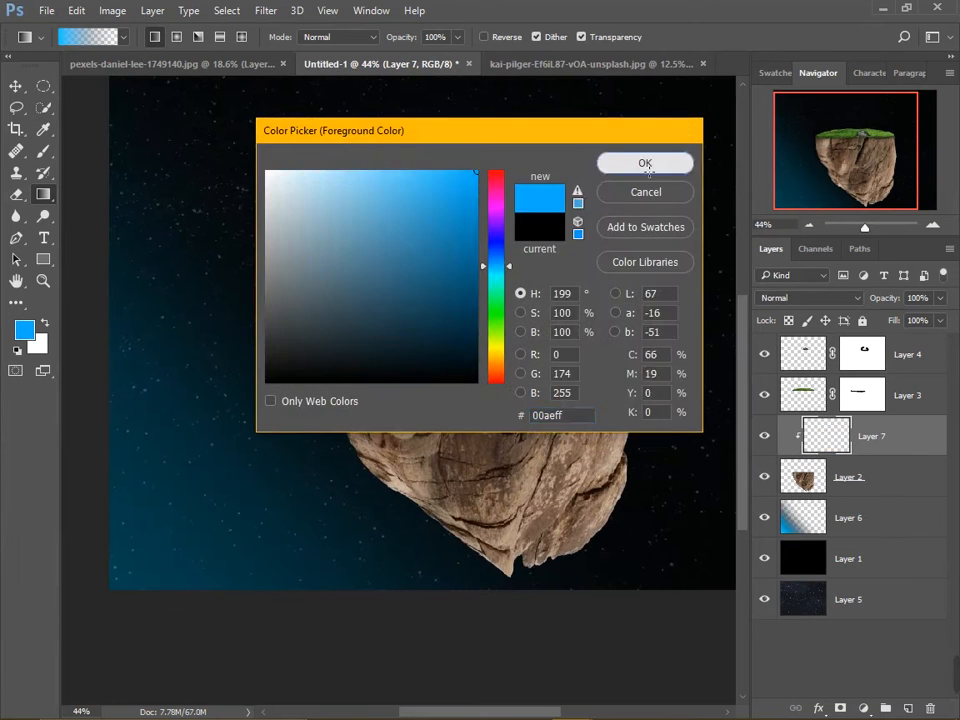
{"action": "left_click", "coordinate": [804, 466]}
{"action": "left_click", "coordinate": [824, 298]}
{"action": "left_click", "coordinate": [806, 476]}
{"action": "left_click", "coordinate": [824, 298]}
{"action": "left_click", "coordinate": [804, 466]}
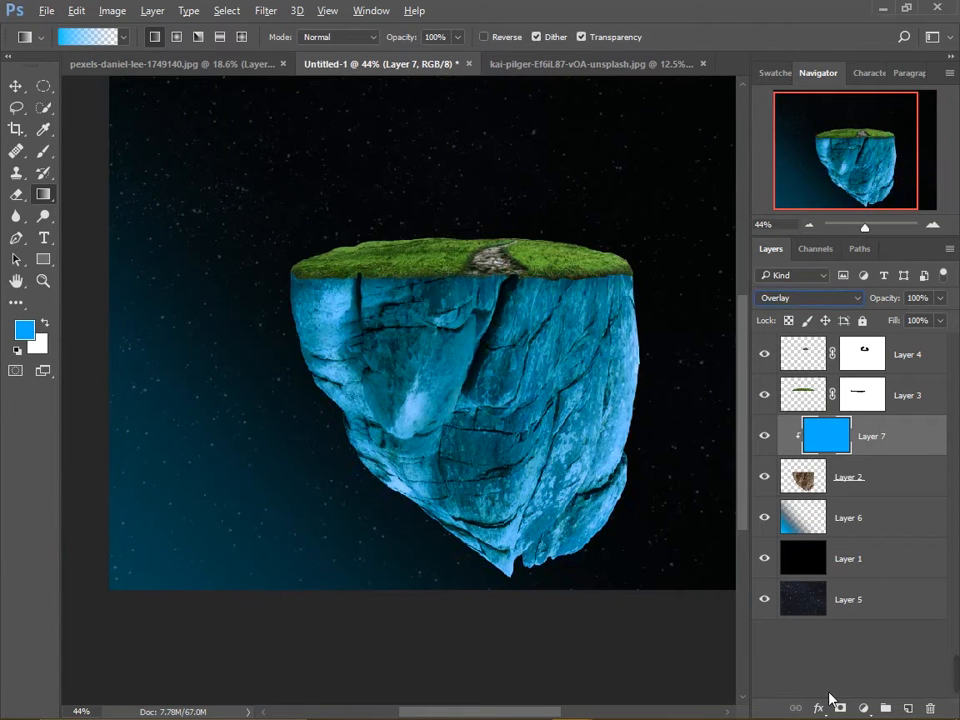
Add a black mask to Layer 7 and paint white at 9% flow to cast blue light on the rock's left side.
{"action": "left_click", "coordinate": [840, 708], "text": "alt"}
{"action": "scroll", "coordinate": [323, 486], "scroll_direction": "up", "scroll_amount": 3}
{"action": "key", "text": "b"}
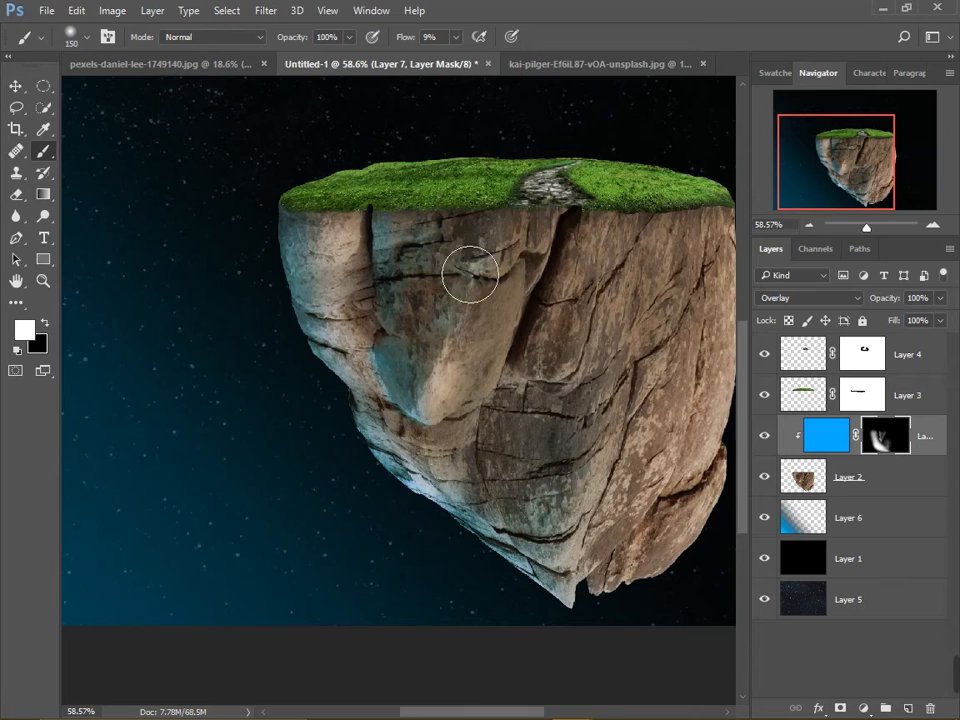
{"action": "scroll", "coordinate": [433, 398], "scroll_direction": "up", "scroll_amount": 3}
{"action": "scroll", "coordinate": [432, 522], "scroll_direction": "down", "scroll_amount": 4}
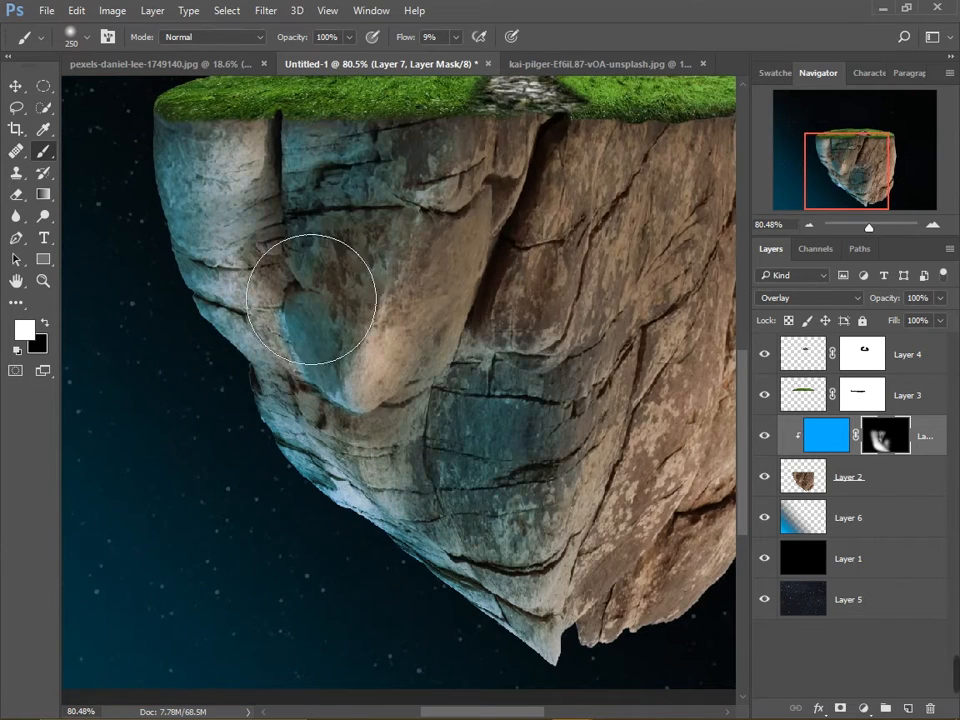
{"action": "scroll", "coordinate": [298, 245], "scroll_direction": "down", "scroll_amount": 8}
{"action": "scroll", "coordinate": [297, 345], "scroll_direction": "up", "scroll_amount": 12}
Create a blue-filled layer clipped to the grass on Layer 3 and set its blending mode to Overlay.
{"action": "left_click", "coordinate": [908, 395]}
{"action": "left_click", "coordinate": [908, 708]}
{"action": "key", "text": "ctrl+alt+g"}
{"action": "key", "text": "alt+BackSpace"}
{"action": "left_click", "coordinate": [836, 299]}
{"action": "left_click", "coordinate": [832, 453]}
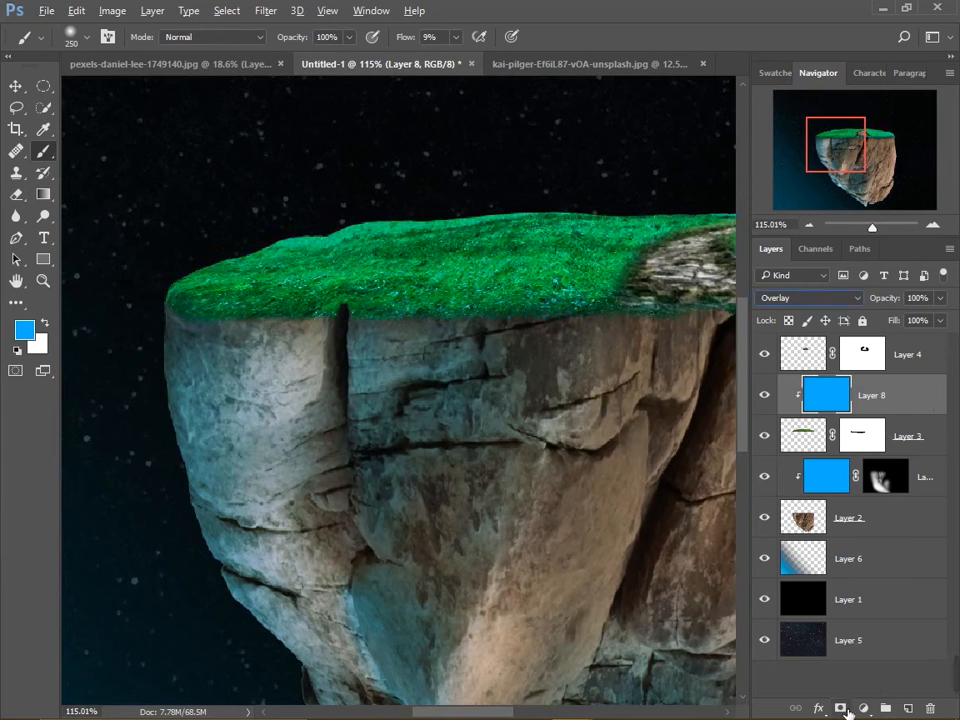
Add a black mask to the grass's blue layer, try other blending modes with the mask disabled, and choose Lighten.
{"action": "left_click", "coordinate": [841, 708], "text": "alt"}
{"action": "key", "text": "d"}
{"action": "left_click", "coordinate": [883, 397], "text": "shift"}
{"action": "left_click", "coordinate": [813, 298]}
{"action": "left_click", "coordinate": [784, 471]}
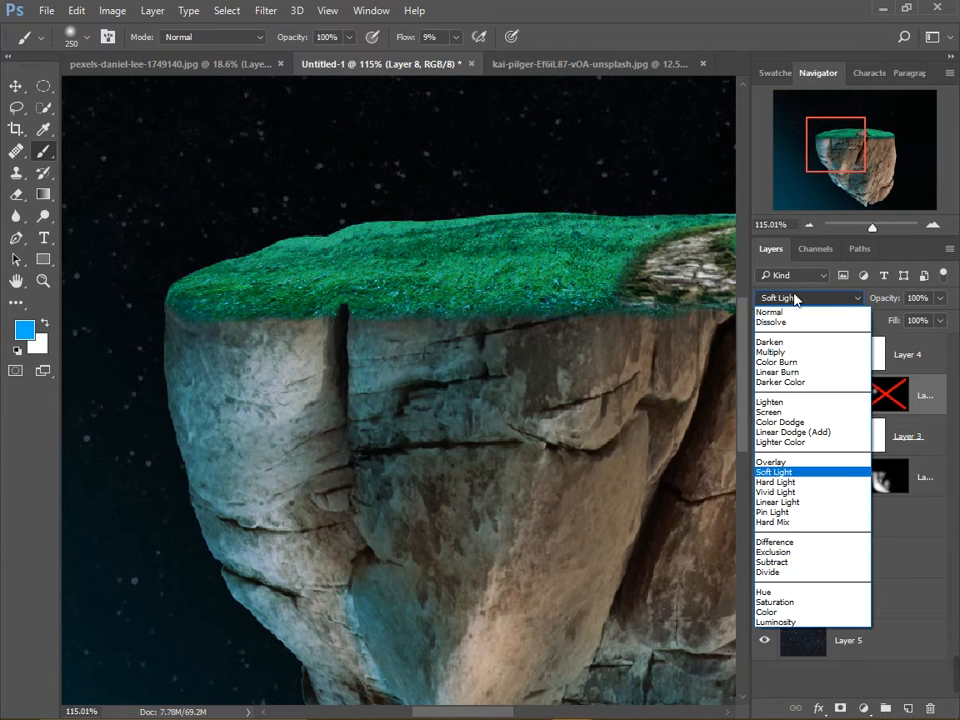
{"action": "left_click", "coordinate": [784, 298]}
{"action": "left_click", "coordinate": [790, 412]}
{"action": "left_click", "coordinate": [794, 298]}
{"action": "left_click", "coordinate": [796, 403]}
{"action": "left_click", "coordinate": [880, 396], "text": "shift"}
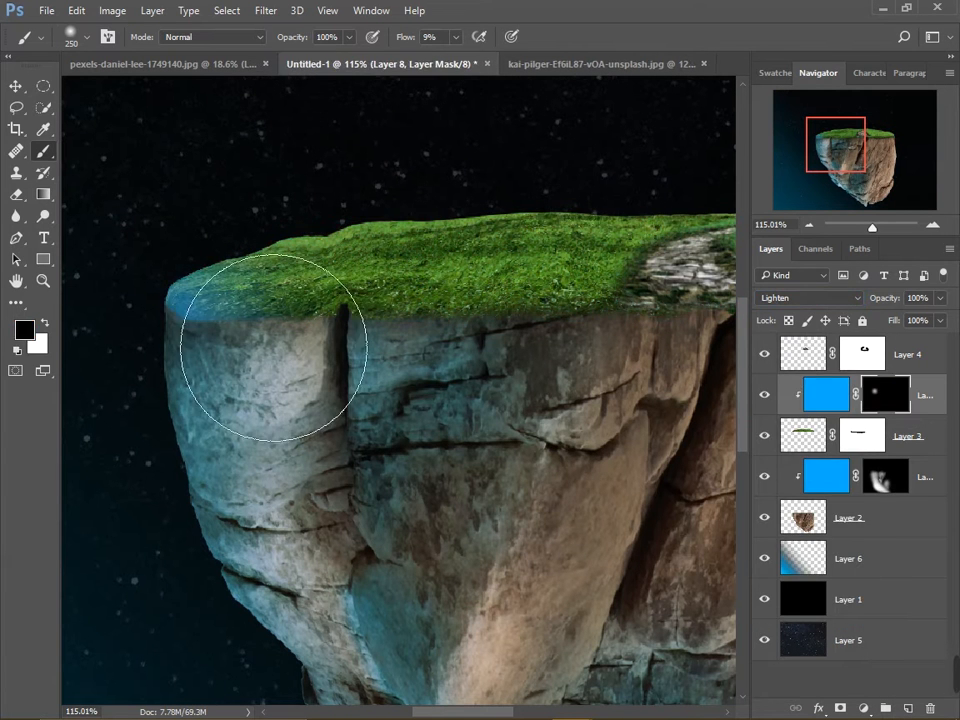
Paint on Layer 8's mask with a soft brush to cast blue light over the left end of the grass.
{"action": "left_click_drag", "start_coordinate": [291, 382], "coordinate": [249, 438]}
{"action": "scroll", "coordinate": [212, 256], "scroll_direction": "up", "scroll_amount": 6}
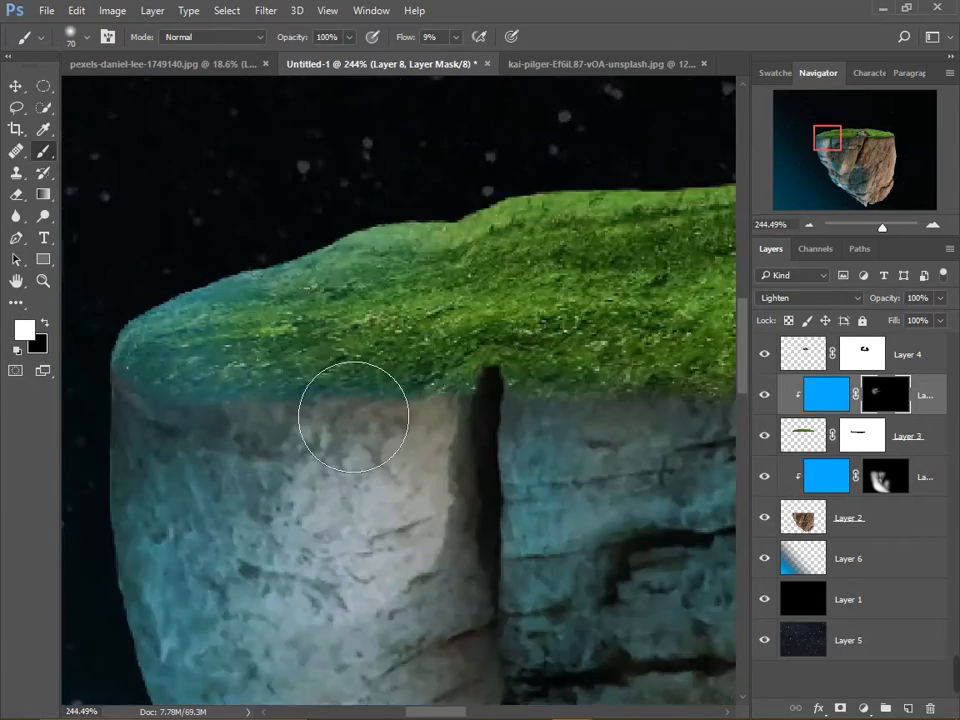
{"action": "scroll", "coordinate": [317, 318], "scroll_direction": "down", "scroll_amount": 10}
{"action": "scroll", "coordinate": [561, 322], "scroll_direction": "up", "scroll_amount": 5}
{"action": "scroll", "coordinate": [568, 340], "scroll_direction": "down", "scroll_amount": 2}
Enlarge the brush to 300 and refine the rock's blue light on Layer 7's mask.
{"action": "left_click", "coordinate": [884, 487]}
{"action": "key", "text": "bracketright"}
{"action": "key", "text": "bracketright"}
{"action": "key", "text": "bracketright"}
{"action": "key", "text": "bracketright"}
{"action": "key", "text": "bracketright"}
{"action": "key", "text": "bracketright"}
{"action": "key", "text": "bracketright"}
{"action": "key", "text": "bracketright"}
{"action": "key", "text": "bracketright"}
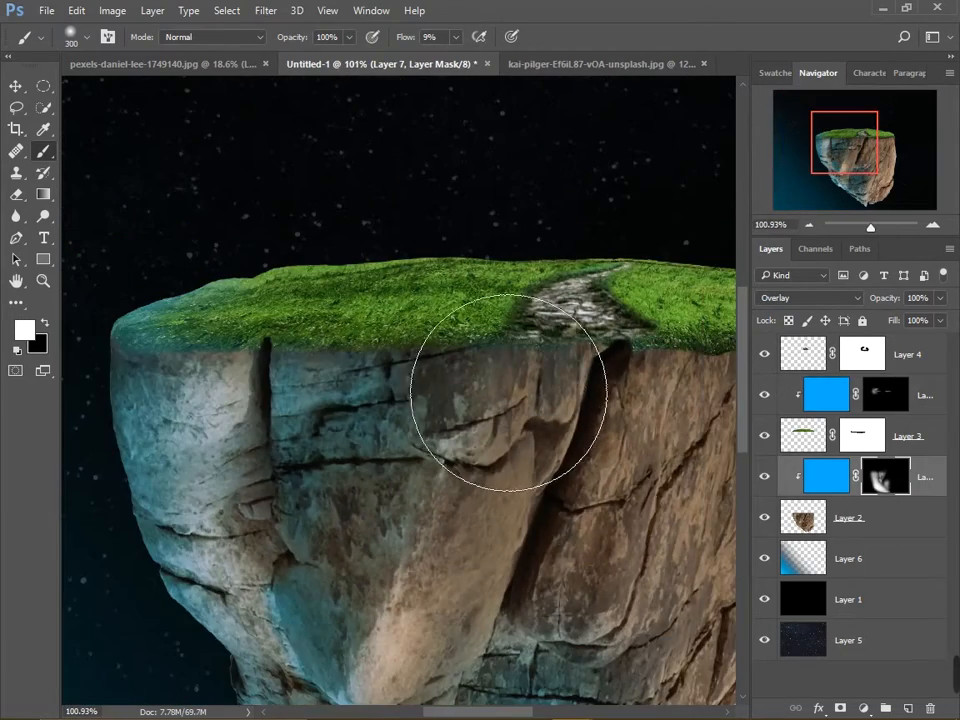
{"action": "scroll", "coordinate": [523, 300], "scroll_direction": "down", "scroll_amount": 3}
{"action": "scroll", "coordinate": [360, 354], "scroll_direction": "up", "scroll_amount": 3}
{"action": "scroll", "coordinate": [378, 350], "scroll_direction": "down", "scroll_amount": 2}
{"action": "scroll", "coordinate": [378, 350], "scroll_direction": "up", "scroll_amount": 1}
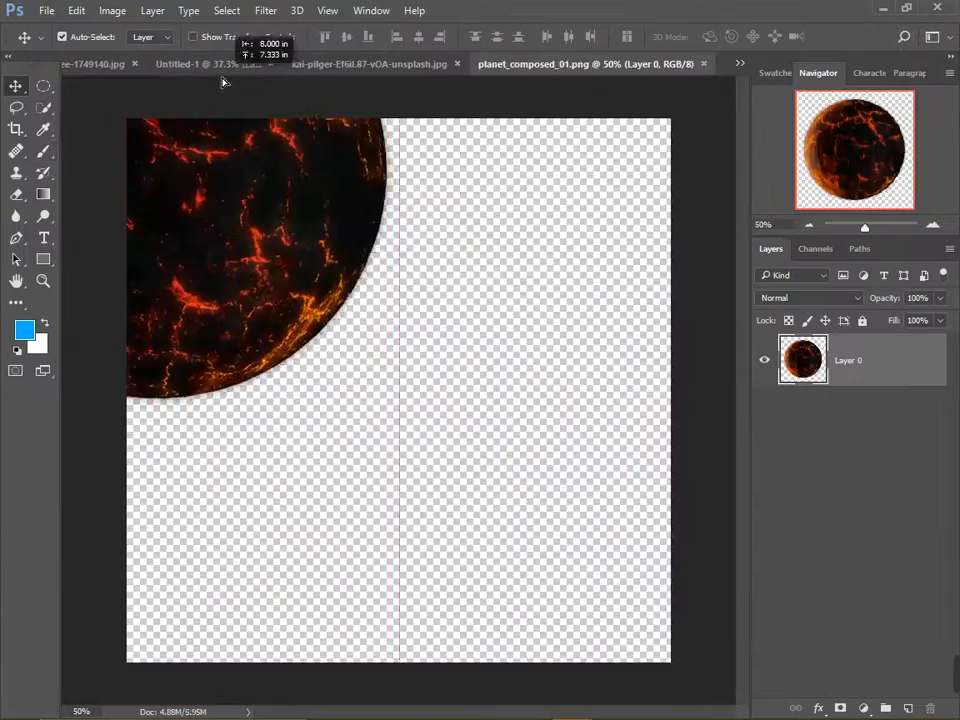
Bring the lava planet into the island composition, scale it and place it in the scene's upper right corner.
{"action": "mouse_move", "coordinate": [223, 81]}
{"action": "left_mouse_down"}
{"action": "mouse_move", "coordinate": [686, 154]}
{"action": "mouse_move", "coordinate": [606, 120]}
{"action": "mouse_move", "coordinate": [430, 192]}
{"action": "mouse_move", "coordinate": [475, 203]}
{"action": "left_mouse_up"}
{"action": "key", "text": "ctrl+t"}
{"action": "scroll", "coordinate": [686, 154], "scroll_direction": "down", "scroll_amount": 1}
{"action": "left_click_drag", "start_coordinate": [581, 288], "coordinate": [576, 317]}
{"action": "key", "text": "Return"}
Move the lava planet's layer to the top of the stack and raise its brightness and contrast with a clipped Brightness/Contrast adjustment.
{"action": "scroll", "coordinate": [556, 298], "scroll_direction": "up", "scroll_amount": 6}
{"action": "left_click_drag", "start_coordinate": [862, 475], "coordinate": [862, 338]}
{"action": "left_click", "coordinate": [864, 708]}
{"action": "left_click", "coordinate": [866, 407]}
{"action": "left_click_drag", "start_coordinate": [463, 195], "coordinate": [477, 195]}
{"action": "left_click", "coordinate": [459, 382]}
{"action": "left_click_drag", "start_coordinate": [463, 227], "coordinate": [558, 227]}
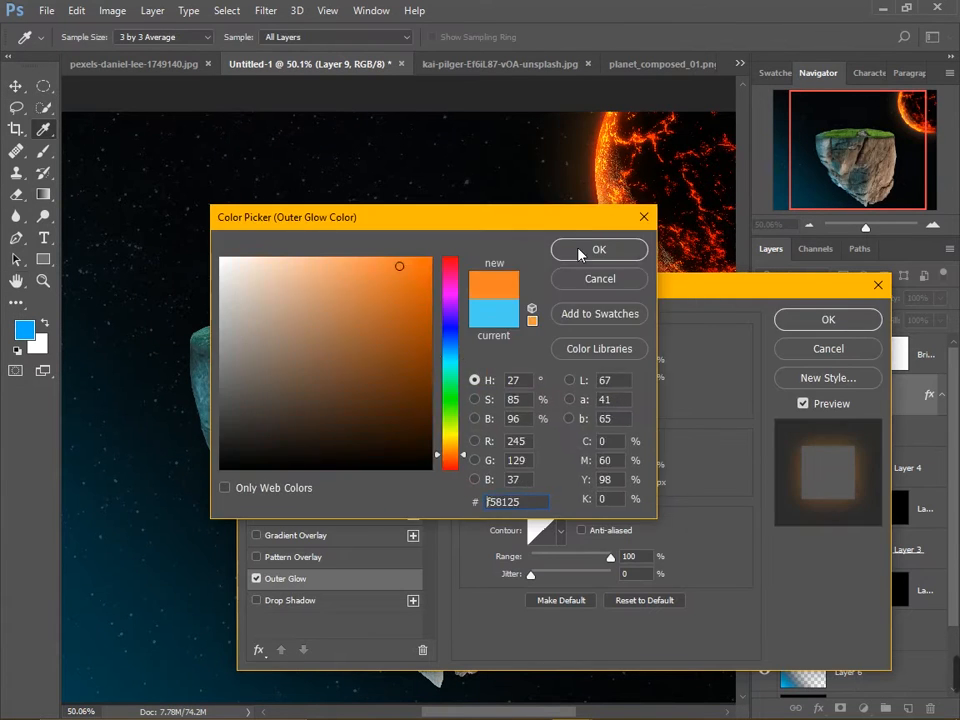
Give the lava planet on Layer 9 an orange outer glow with the color f58125.
{"action": "left_click", "coordinate": [579, 254]}
{"action": "left_click", "coordinate": [826, 320]}
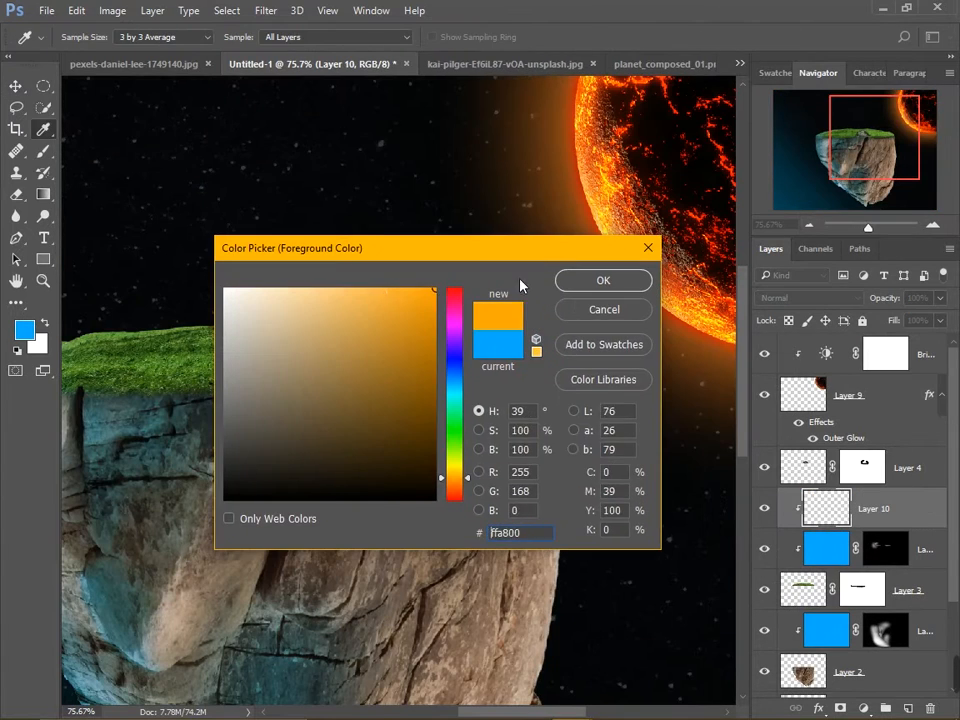
Set the blending mode of the orange light layers clipped to the grass and the rock to Overlay.
{"action": "left_click", "coordinate": [808, 297]}
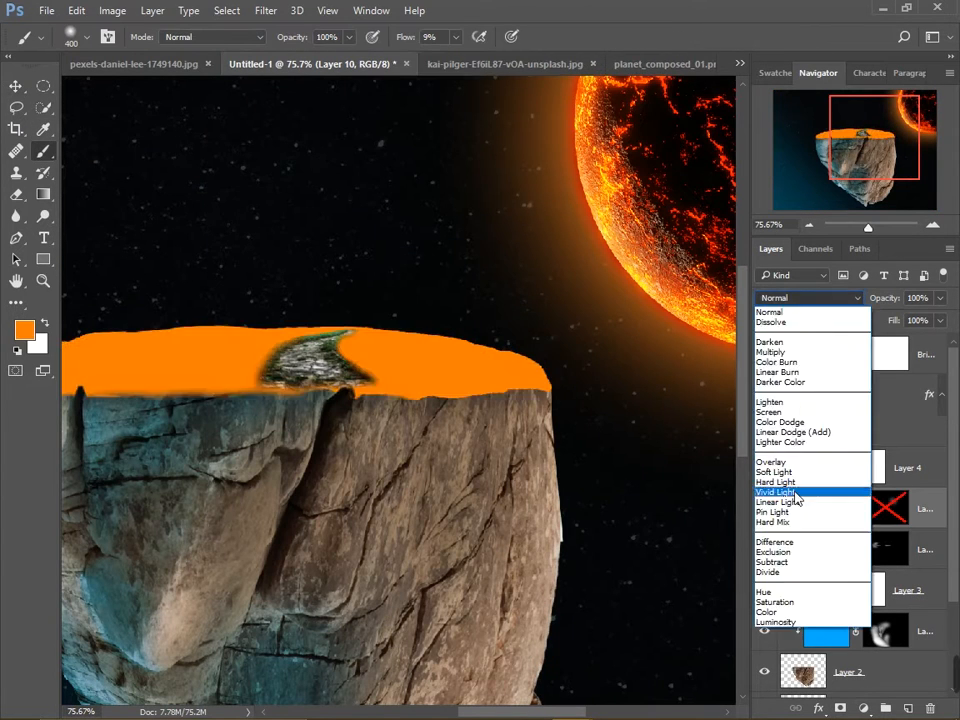
{"action": "left_click", "coordinate": [771, 462]}
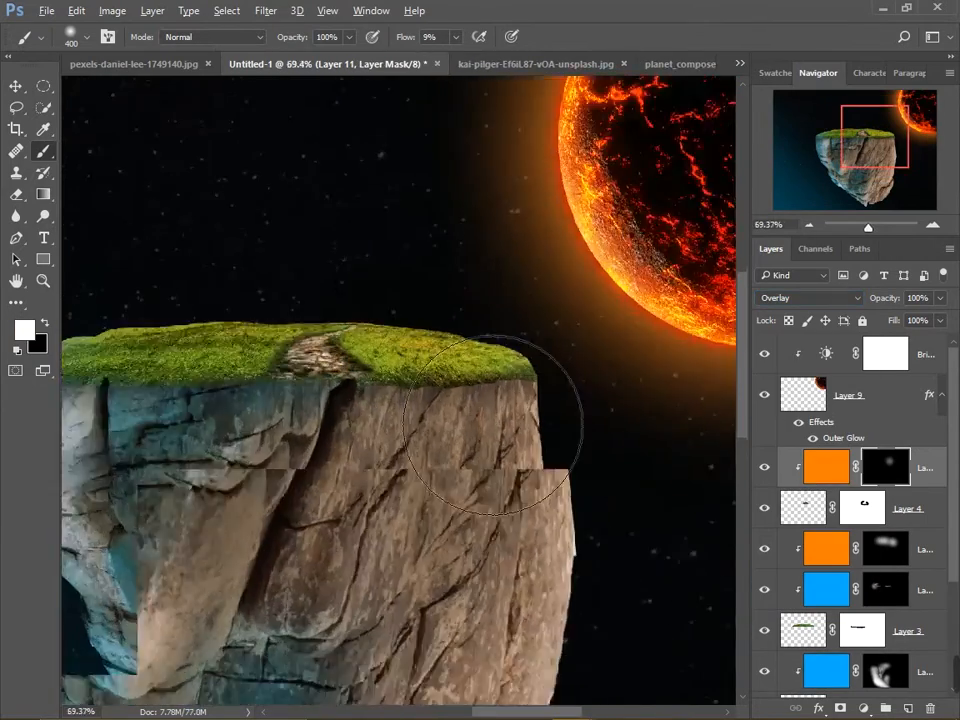
{"action": "left_click", "coordinate": [808, 297]}
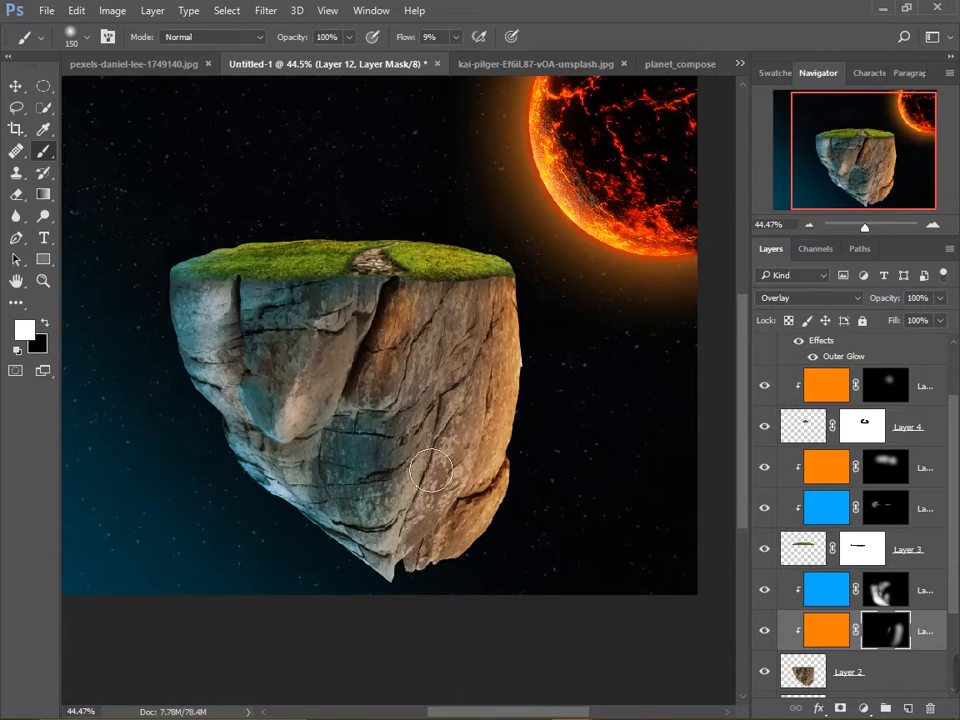
Create an orange-filled layer clipped to the rock on Layer 2 and add a black mask to it.
{"action": "key", "text": "bracketright"}
{"action": "key", "text": "bracketright"}
{"action": "key", "text": "bracketright"}
{"action": "key", "text": "bracketright"}
{"action": "scroll", "coordinate": [555, 205], "scroll_direction": "up", "scroll_amount": 8}
{"action": "scroll", "coordinate": [761, 467], "scroll_direction": "down", "scroll_amount": 3}
{"action": "left_click", "coordinate": [848, 555]}
{"action": "left_click", "coordinate": [908, 708]}
{"action": "key", "text": "alt+BackSpace"}
{"action": "key", "text": "ctrl+alt+g"}
{"action": "left_click", "coordinate": [840, 708], "text": "alt"}
Set the brush flow to 23% and size to 45, and paint an orange rim light on the rock's upper right edge.
{"action": "scroll", "coordinate": [416, 300], "scroll_direction": "up", "scroll_amount": 2}
{"action": "left_click_drag", "start_coordinate": [408, 37], "coordinate": [422, 37]}
{"action": "key", "text": "bracketleft"}
{"action": "key", "text": "bracketleft"}
{"action": "key", "text": "bracketleft"}
{"action": "key", "text": "bracketleft"}
{"action": "key", "text": "bracketleft"}
{"action": "key", "text": "bracketleft"}
{"action": "key", "text": "bracketleft"}
{"action": "key", "text": "bracketleft"}
{"action": "key", "text": "bracketleft"}
{"action": "key", "text": "bracketleft"}
{"action": "scroll", "coordinate": [480, 380], "scroll_direction": "up", "scroll_amount": 3}
{"action": "left_click_drag", "start_coordinate": [374, 215], "coordinate": [384, 290]}
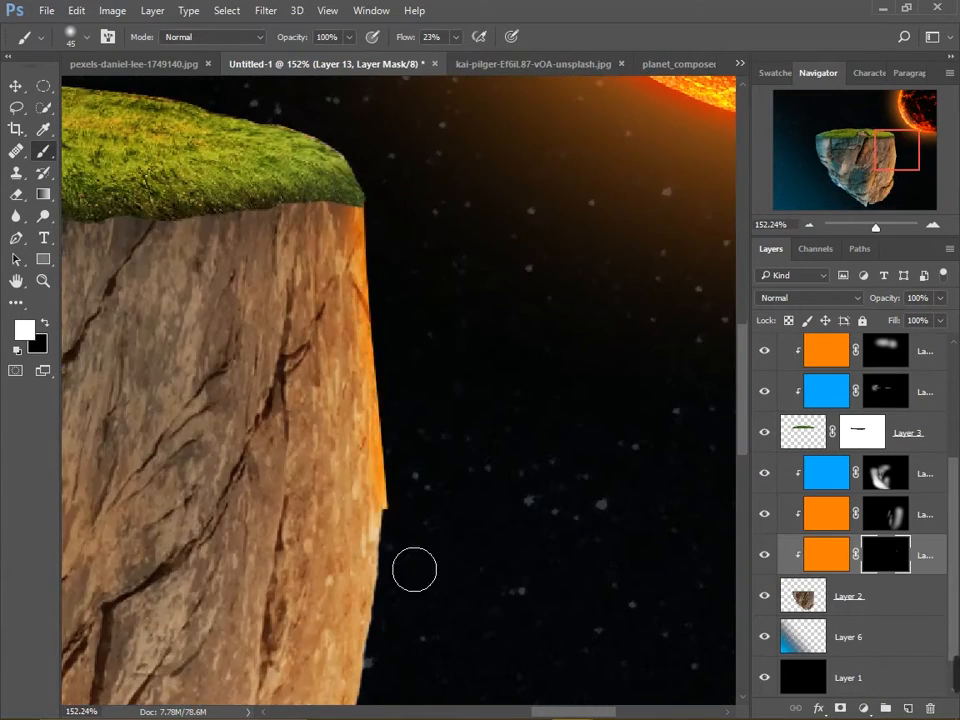
Continue the orange rim light down the rock's lower right edge on Layer 13's mask with a size 25 brush.
{"action": "left_click_drag", "start_coordinate": [414, 485], "coordinate": [394, 141]}
{"action": "left_click_drag", "start_coordinate": [378, 160], "coordinate": [362, 325]}
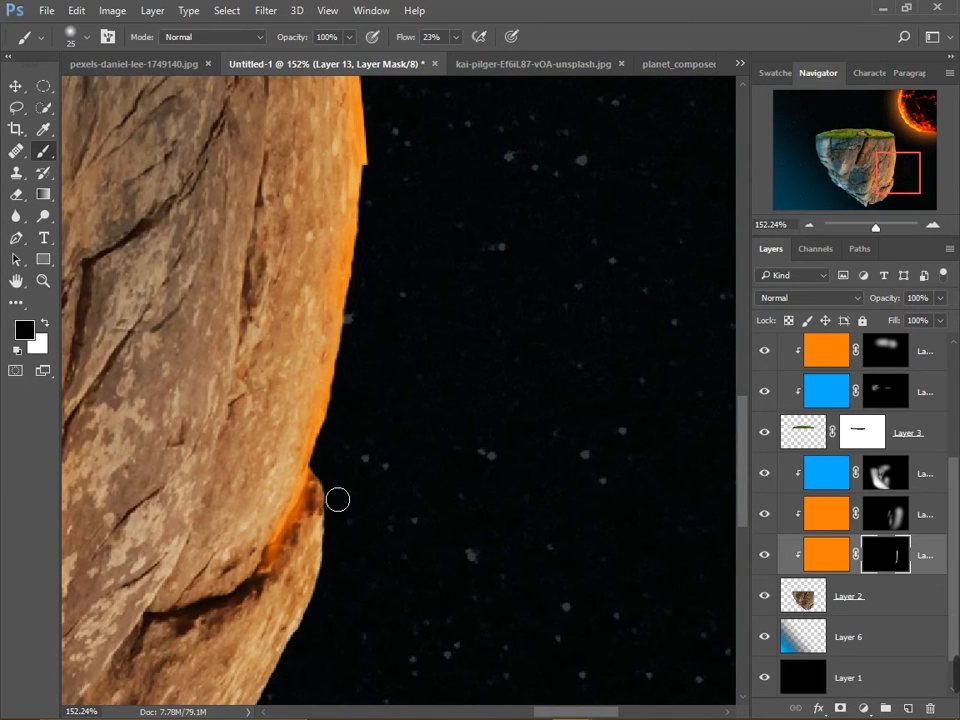
{"action": "left_click_drag", "start_coordinate": [335, 608], "coordinate": [387, 364]}
{"action": "left_click_drag", "start_coordinate": [384, 345], "coordinate": [334, 465]}
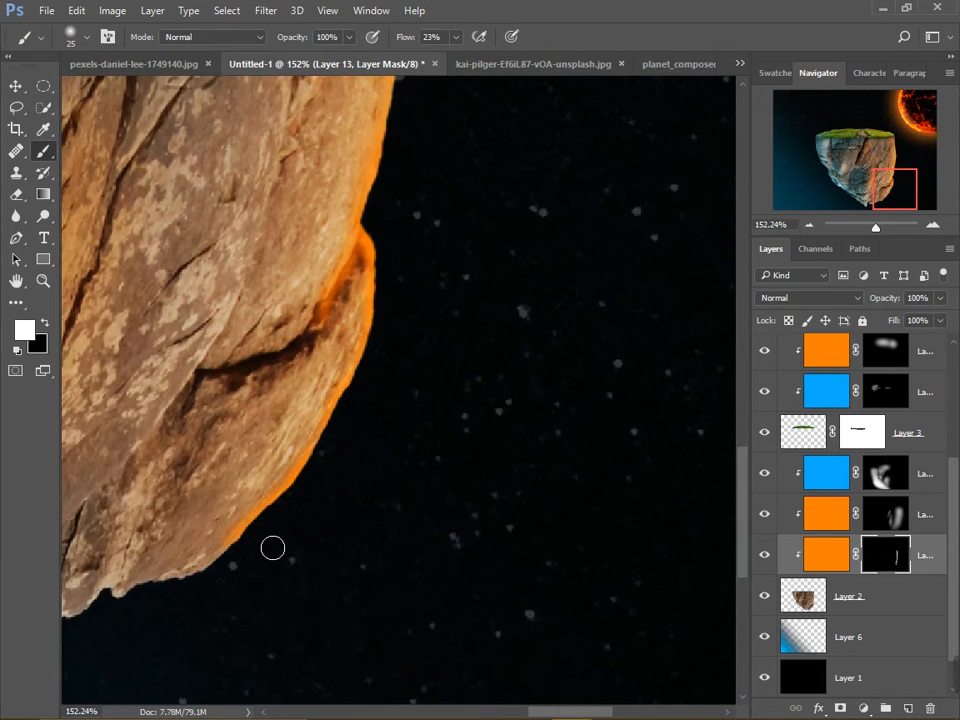
Enlarge the brush to 300 and extend the orange light toward the middle of the rock on Layer 12's mask.
{"action": "scroll", "coordinate": [212, 591], "scroll_direction": "down", "scroll_amount": 10}
{"action": "scroll", "coordinate": [264, 205], "scroll_direction": "up", "scroll_amount": 10}
{"action": "key", "text": "bracketright"}
{"action": "key", "text": "bracketright"}
{"action": "key", "text": "bracketright"}
{"action": "key", "text": "bracketright"}
{"action": "key", "text": "bracketright"}
{"action": "key", "text": "bracketright"}
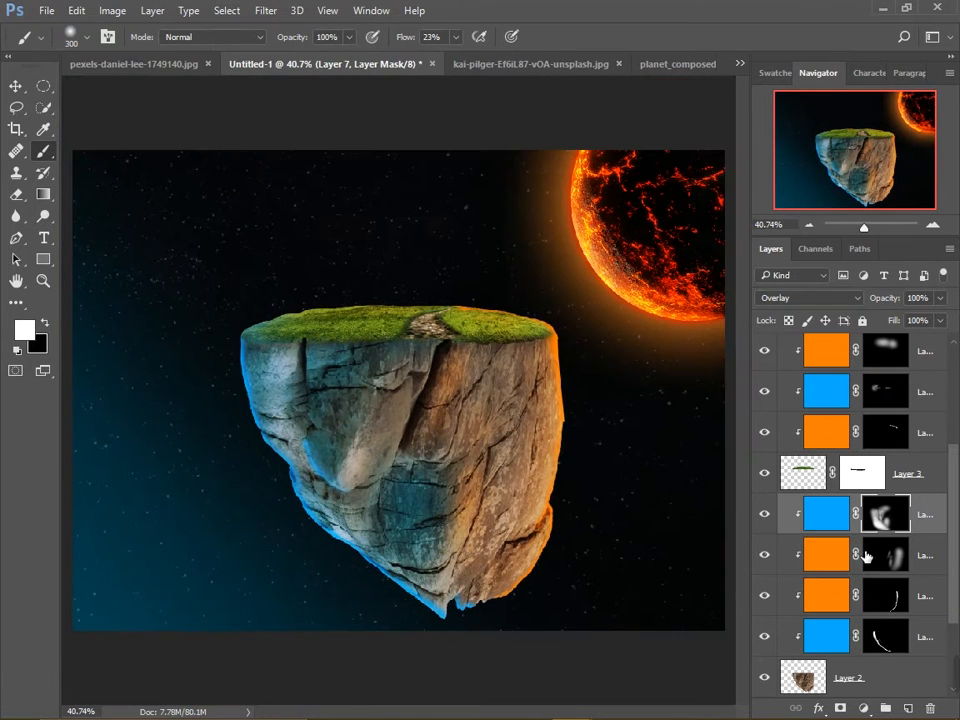
{"action": "left_click", "coordinate": [891, 558]}
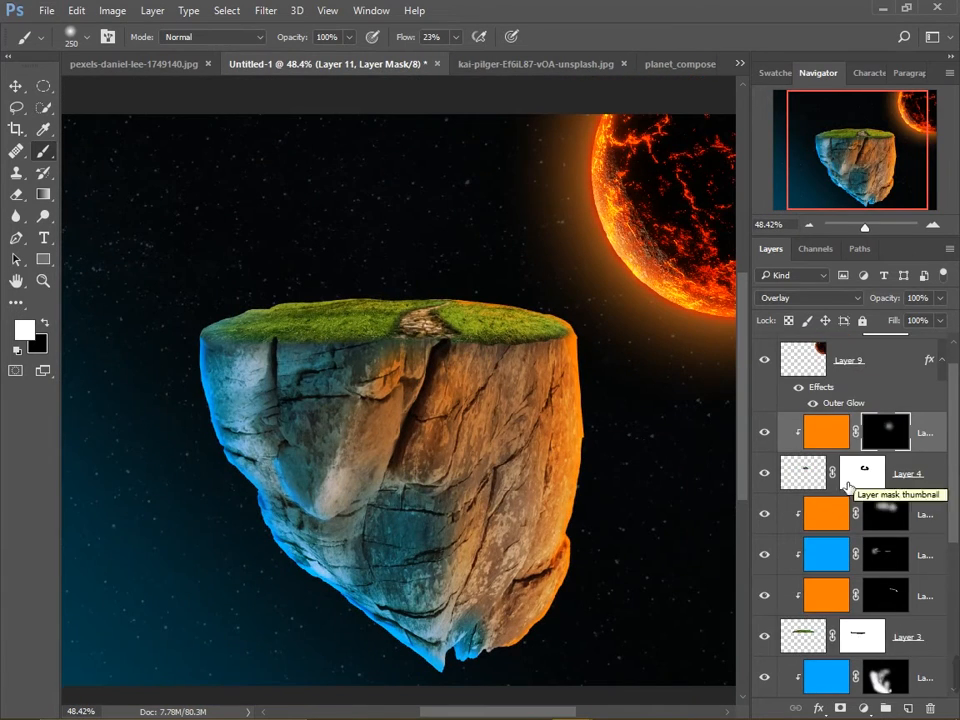
Paint on the mask of the orange layer directly above Layer 3 to extend the warm light along the grass's upper edge.
{"action": "scroll", "coordinate": [857, 484], "scroll_direction": "down", "scroll_amount": 3}
{"action": "left_click", "coordinate": [880, 475]}
{"action": "scroll", "coordinate": [557, 319], "scroll_direction": "up", "scroll_amount": 3}
{"action": "left_click_drag", "start_coordinate": [557, 319], "coordinate": [430, 300]}
{"action": "left_click_drag", "start_coordinate": [257, 227], "coordinate": [292, 246]}
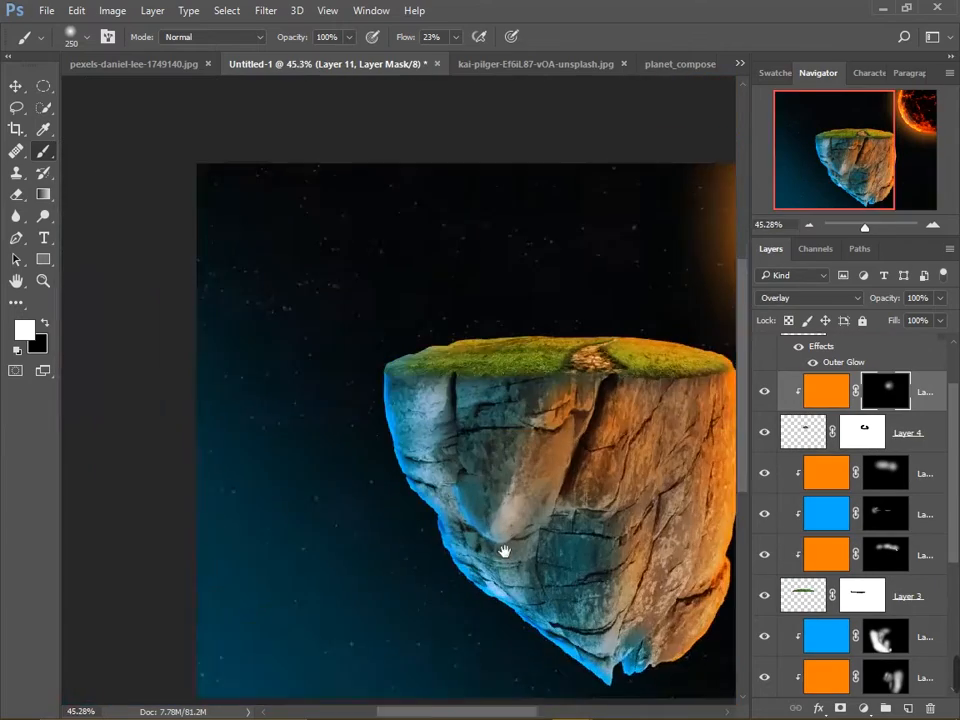
{"action": "scroll", "coordinate": [407, 450], "scroll_direction": "up", "scroll_amount": 2}
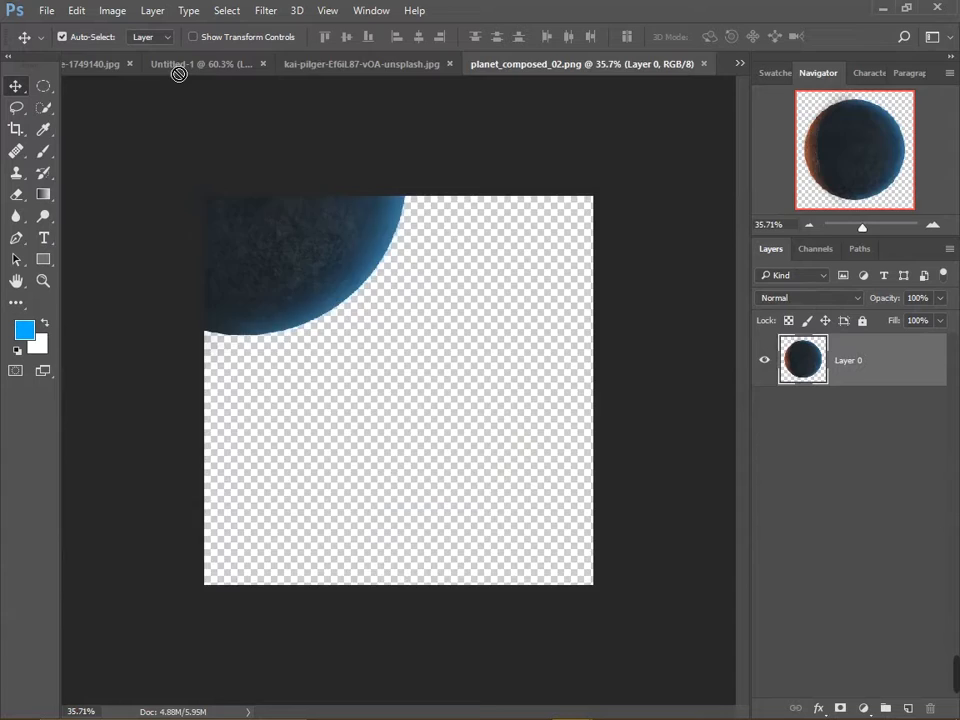
Bring the planet from planet_composed_02.png into the island composition, scale it down and flip it horizontally.
{"action": "left_click_drag", "start_coordinate": [178, 73], "coordinate": [558, 523]}
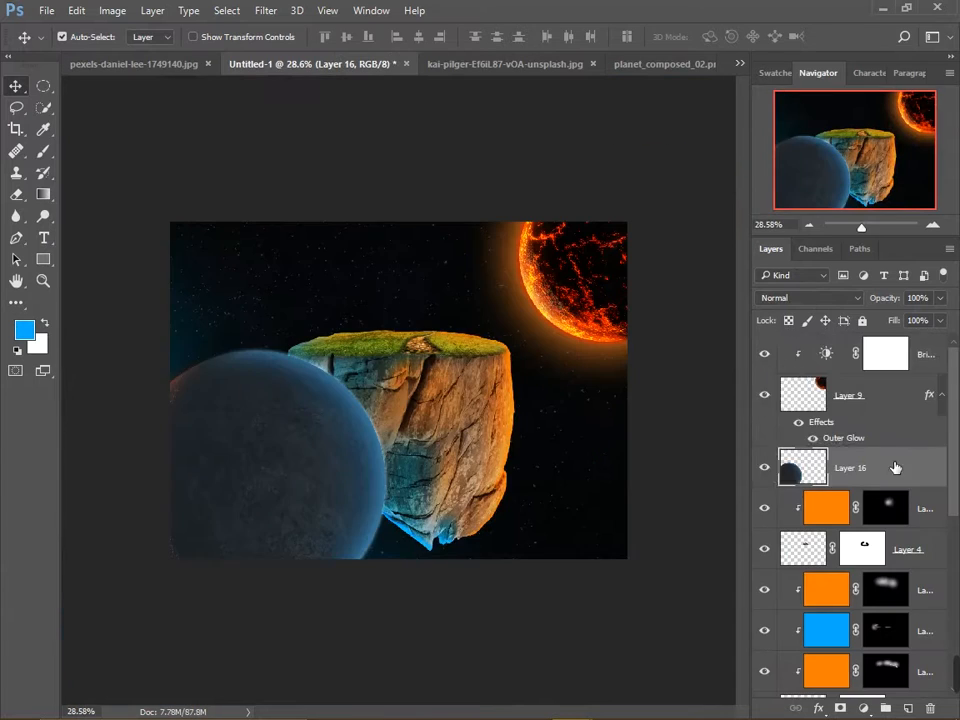
{"action": "left_click_drag", "start_coordinate": [884, 468], "coordinate": [886, 342]}
{"action": "left_click_drag", "start_coordinate": [281, 478], "coordinate": [204, 556]}
{"action": "key", "text": "b"}
{"action": "key", "text": "ctrl+t"}
{"action": "left_click_drag", "start_coordinate": [312, 404], "coordinate": [239, 477]}
{"action": "right_click", "coordinate": [270, 286]}
{"action": "left_click", "coordinate": [315, 475]}
{"action": "mouse_move", "coordinate": [186, 542]}
{"action": "left_mouse_down"}
{"action": "mouse_move", "coordinate": [270, 286]}
{"action": "mouse_move", "coordinate": [294, 321]}
{"action": "left_mouse_up"}
{"action": "key", "text": "Return"}
Place Layer 16 beneath Layer 2, enlarge the planet to about 156% and position it behind the island's left side.
{"action": "mouse_move", "coordinate": [850, 350]}
{"action": "left_mouse_down"}
{"action": "mouse_move", "coordinate": [868, 628]}
{"action": "mouse_move", "coordinate": [866, 575]}
{"action": "left_mouse_up"}
{"action": "left_click_drag", "start_coordinate": [273, 326], "coordinate": [294, 314]}
{"action": "key", "text": "ctrl+t"}
{"action": "left_click_drag", "start_coordinate": [371, 255], "coordinate": [413, 211]}
{"action": "left_click_drag", "start_coordinate": [376, 289], "coordinate": [433, 317]}
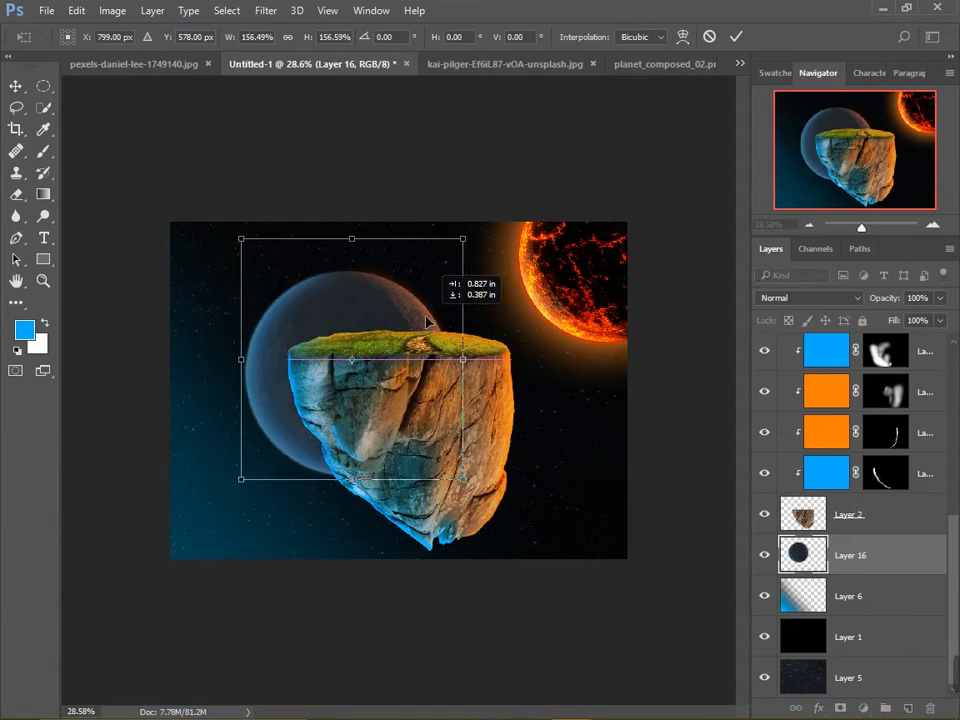
{"action": "key", "text": "Return"}
{"action": "scroll", "coordinate": [313, 317], "scroll_direction": "up", "scroll_amount": 3}
{"action": "key", "text": "ctrl+u"}
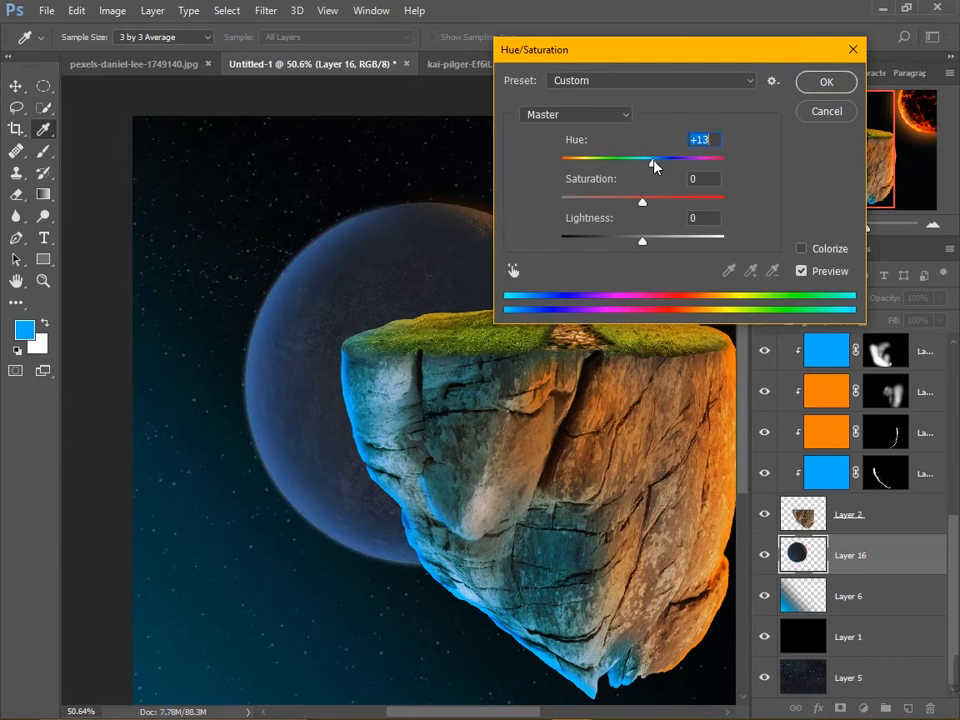
{"action": "left_click_drag", "start_coordinate": [653, 163], "coordinate": [625, 168]}
{"action": "left_click", "coordinate": [826, 111]}
{"action": "left_click", "coordinate": [863, 708]}
{"action": "left_click", "coordinate": [846, 405]}
{"action": "mouse_move", "coordinate": [450, 100]}
{"action": "left_mouse_down"}
{"action": "mouse_move", "coordinate": [527, 223]}
{"action": "mouse_move", "coordinate": [643, 248]}
{"action": "left_mouse_up"}
{"action": "left_click_drag", "start_coordinate": [714, 306], "coordinate": [688, 313]}
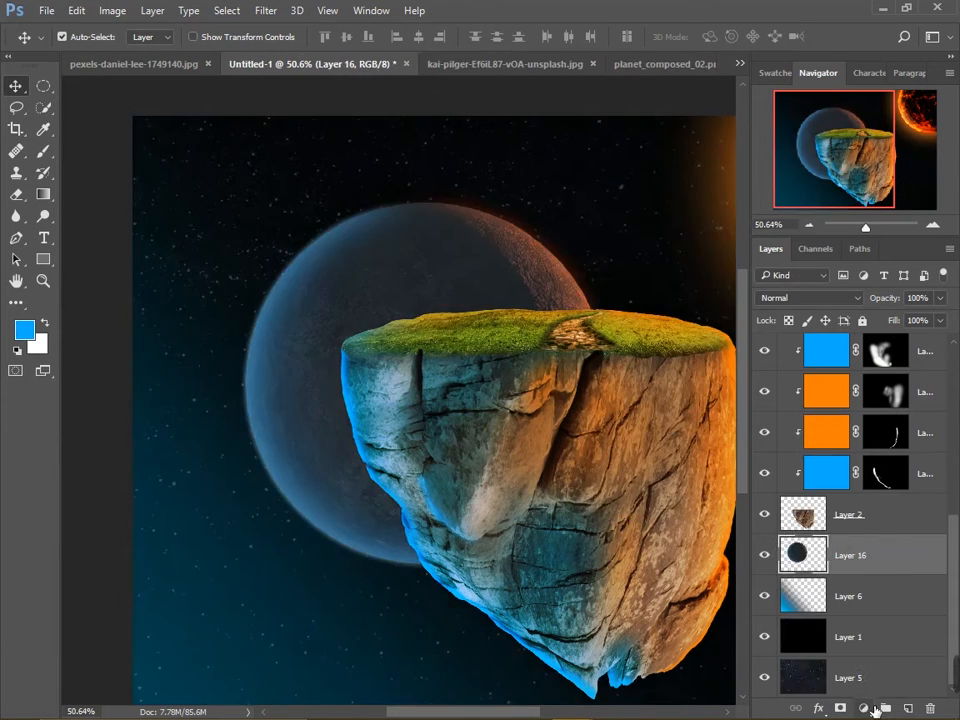
Add an Exposure adjustment clipped to the planet on Layer 16, with Exposure +2.50 and Offset about -0.24.
{"action": "left_click", "coordinate": [864, 708]}
{"action": "left_click", "coordinate": [846, 447]}
{"action": "left_click_drag", "start_coordinate": [690, 310], "coordinate": [729, 310]}
{"action": "mouse_move", "coordinate": [690, 344]}
{"action": "left_mouse_down"}
{"action": "mouse_move", "coordinate": [621, 344]}
{"action": "mouse_move", "coordinate": [640, 344]}
{"action": "left_mouse_up"}
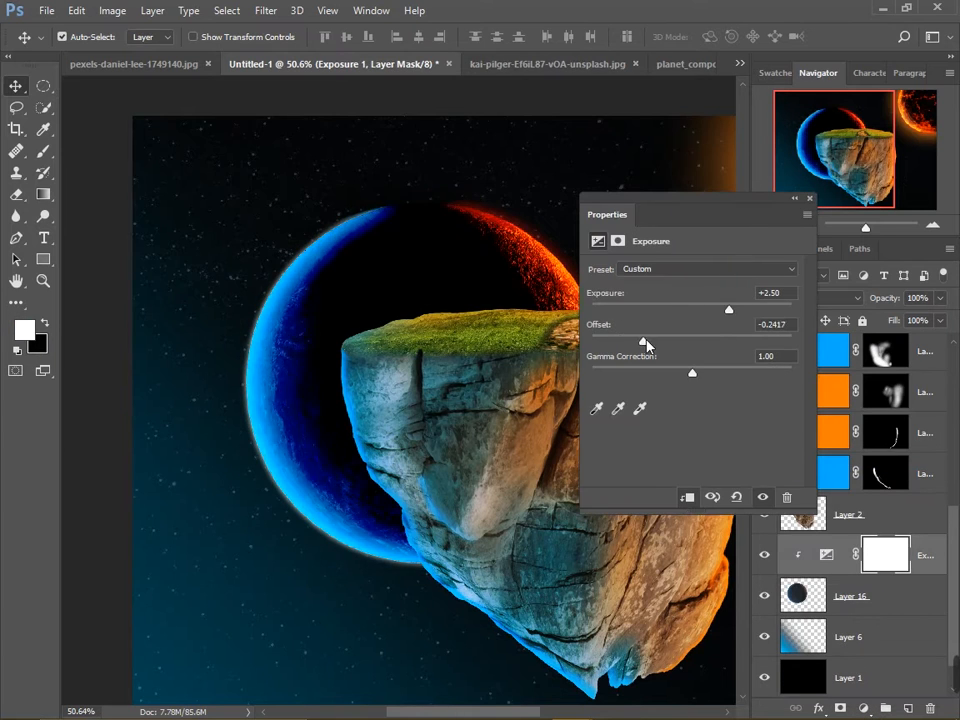
{"action": "scroll", "coordinate": [450, 300], "scroll_direction": "down", "scroll_amount": 3}
{"action": "left_click", "coordinate": [795, 198]}
{"action": "left_click", "coordinate": [611, 200]}
Invert the Exposure adjustment's mask and paint the effect back in along the planet's edges with a soft brush.
{"action": "key", "text": "ctrl+i"}
{"action": "key", "text": "b"}
{"action": "left_click", "coordinate": [390, 300]}
{"action": "key", "text": "x"}
{"action": "left_click_drag", "start_coordinate": [197, 352], "coordinate": [450, 232]}
{"action": "scroll", "coordinate": [249, 296], "scroll_direction": "up", "scroll_amount": 5}
{"action": "mouse_move", "coordinate": [414, 410]}
{"action": "left_mouse_down"}
{"action": "mouse_move", "coordinate": [454, 394]}
{"action": "mouse_move", "coordinate": [501, 394]}
{"action": "left_mouse_up"}
Add a mask to Layer 16 and softly fade the planet around the island with a black brush, reducing its size to 500.
{"action": "left_click", "coordinate": [851, 596]}
{"action": "left_click", "coordinate": [840, 708]}
{"action": "key", "text": "x"}
{"action": "left_click", "coordinate": [503, 468]}
{"action": "key", "text": "bracketleft"}
{"action": "key", "text": "bracketleft"}
{"action": "key", "text": "bracketleft"}
{"action": "key", "text": "bracketleft"}
{"action": "key", "text": "bracketleft"}
{"action": "key", "text": "bracketleft"}
{"action": "key", "text": "bracketleft"}
{"action": "key", "text": "bracketleft"}
{"action": "key", "text": "bracketleft"}
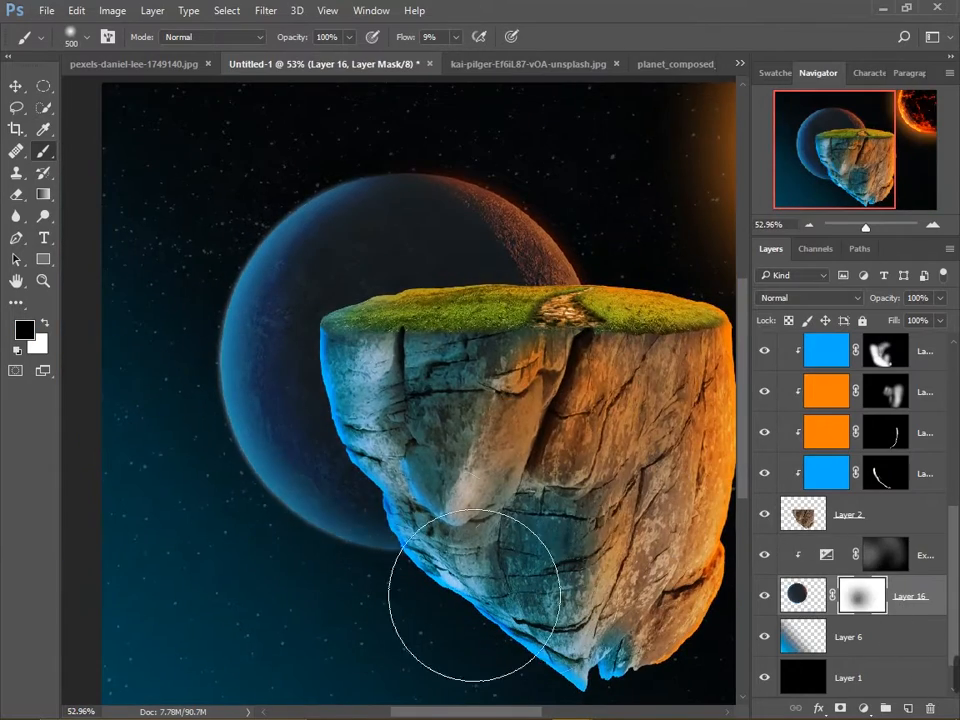
{"action": "scroll", "coordinate": [479, 455], "scroll_direction": "down", "scroll_amount": 2}
Open mick-haupt-QZvP2-P51Ao-unsplash.jpg from the houses folder inside hd pics.
{"action": "left_click_drag", "start_coordinate": [530, 63], "coordinate": [596, 111]}
{"action": "left_click_drag", "start_coordinate": [200, 63], "coordinate": [415, 87]}
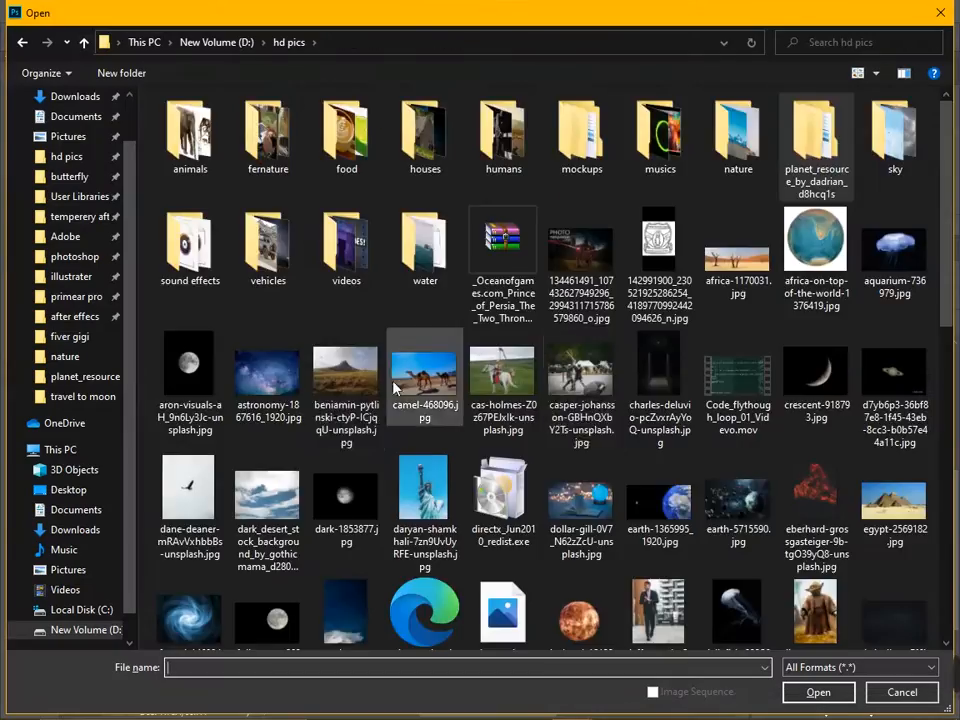
{"action": "scroll", "coordinate": [897, 567], "scroll_direction": "down", "scroll_amount": 5}
{"action": "scroll", "coordinate": [488, 148], "scroll_direction": "up", "scroll_amount": 3}
{"action": "double_click", "coordinate": [425, 135]}
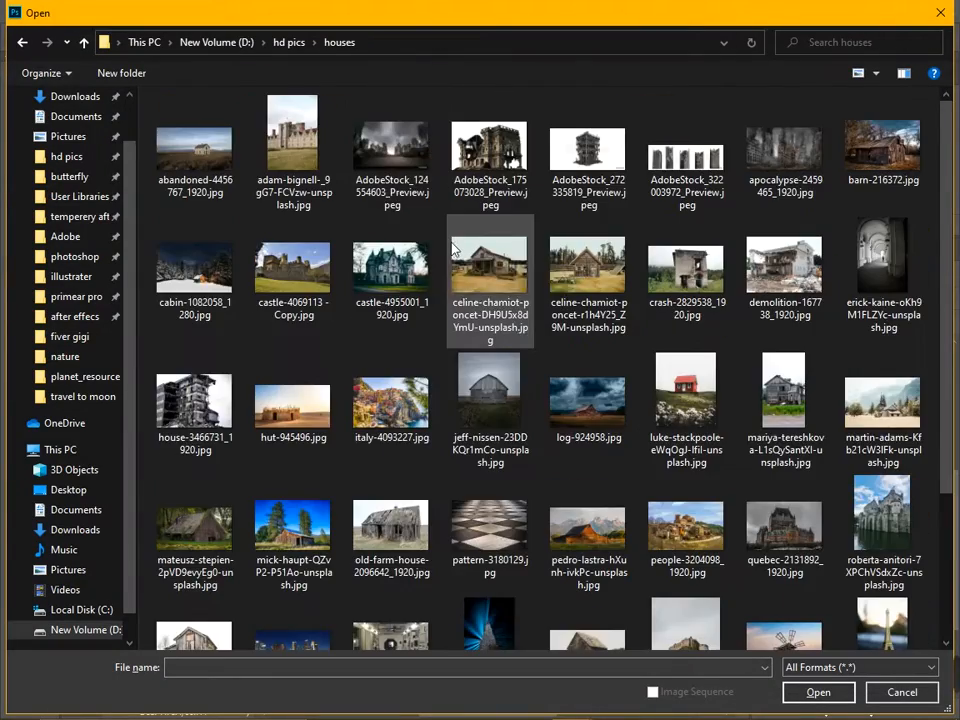
{"action": "scroll", "coordinate": [439, 326], "scroll_direction": "down", "scroll_amount": 2}
{"action": "scroll", "coordinate": [285, 437], "scroll_direction": "up", "scroll_amount": 2}
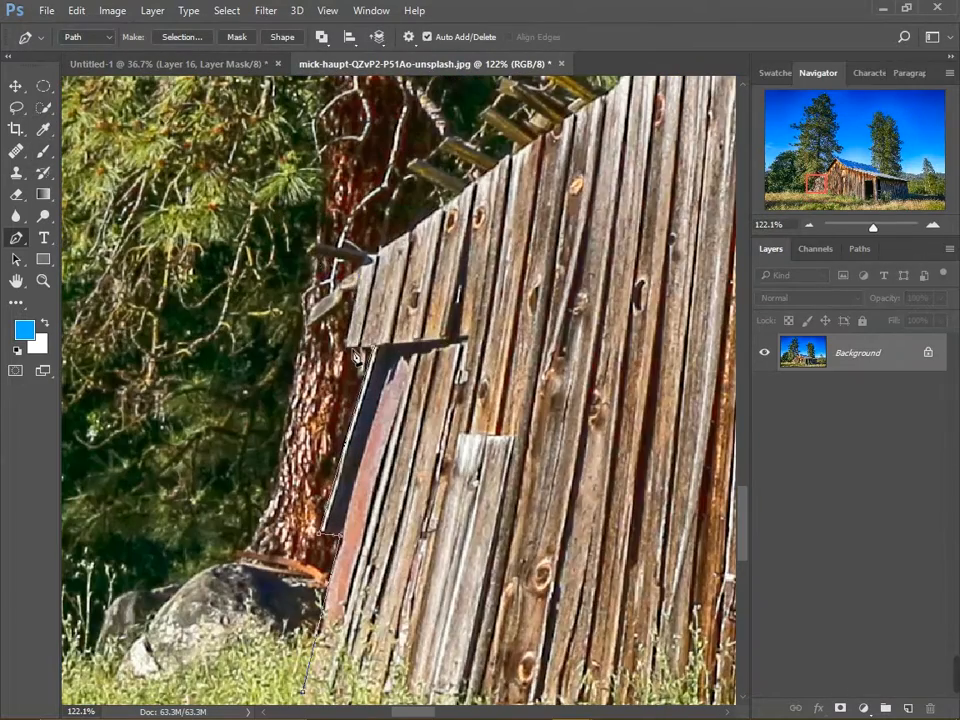
Trace a Pen tool path up the barn's left wall and along the gable to the roof's peak.
{"action": "left_click_drag", "start_coordinate": [377, 258], "coordinate": [234, 440]}
{"action": "left_click", "coordinate": [602, 172]}
{"action": "scroll", "coordinate": [602, 174], "scroll_direction": "up", "scroll_amount": 4}
{"action": "left_click", "coordinate": [539, 137]}
{"action": "left_click_drag", "start_coordinate": [581, 122], "coordinate": [335, 477]}
{"action": "scroll", "coordinate": [336, 390], "scroll_direction": "up", "scroll_amount": 3}
{"action": "scroll", "coordinate": [339, 412], "scroll_direction": "up", "scroll_amount": 1}
{"action": "left_click_drag", "start_coordinate": [480, 281], "coordinate": [407, 302]}
{"action": "left_click_drag", "start_coordinate": [571, 335], "coordinate": [125, 240]}
Continue the path along the upper edge of the barn's blue roof to the far right eave.
{"action": "left_click", "coordinate": [647, 355]}
{"action": "scroll", "coordinate": [647, 358], "scroll_direction": "down", "scroll_amount": 4}
{"action": "left_click_drag", "start_coordinate": [650, 370], "coordinate": [120, 310]}
{"action": "left_click", "coordinate": [656, 431]}
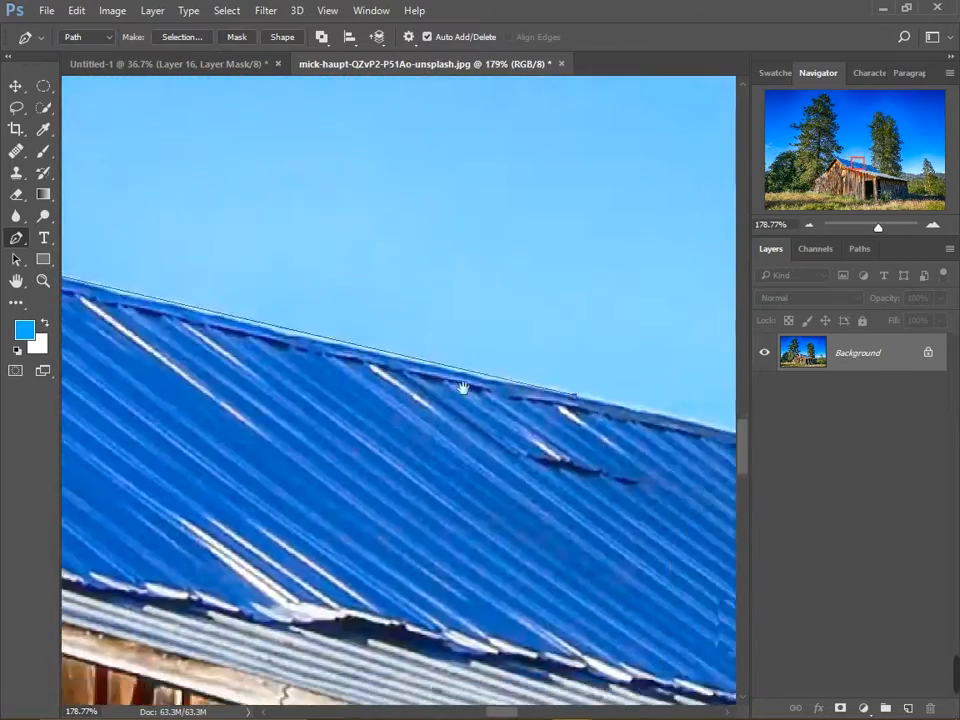
{"action": "left_click_drag", "start_coordinate": [656, 435], "coordinate": [161, 259]}
{"action": "left_click", "coordinate": [600, 538]}
{"action": "left_click_drag", "start_coordinate": [690, 635], "coordinate": [313, 463]}
{"action": "scroll", "coordinate": [641, 465], "scroll_direction": "up", "scroll_amount": 3}
{"action": "left_click", "coordinate": [638, 460]}
{"action": "scroll", "coordinate": [640, 464], "scroll_direction": "down", "scroll_amount": 5}
{"action": "left_click_drag", "start_coordinate": [680, 485], "coordinate": [90, 285]}
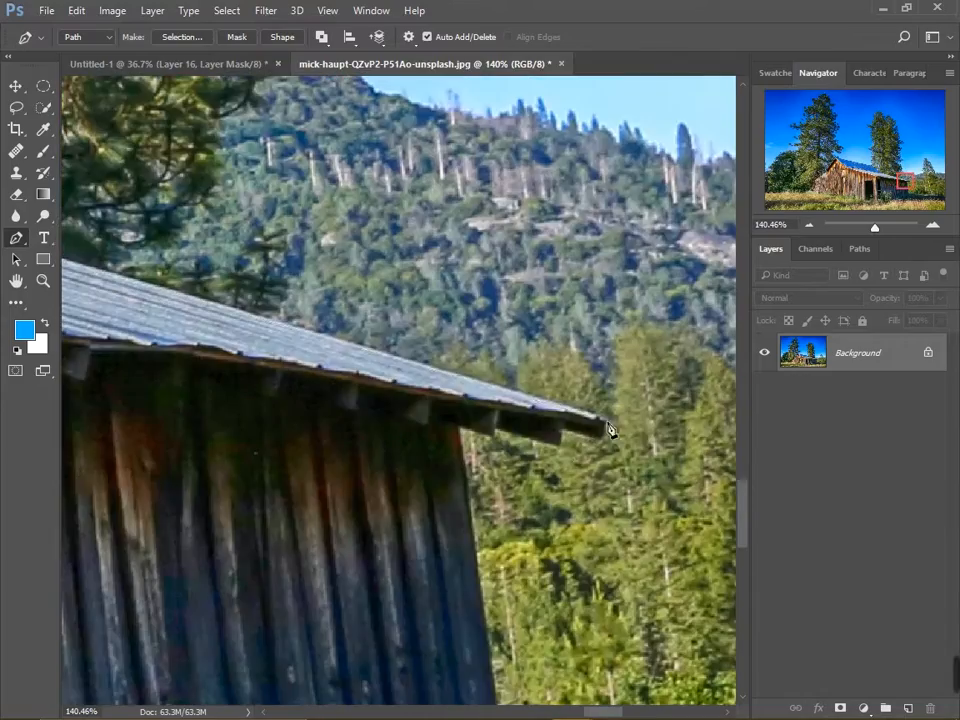
Complete the path down the barn's right wall and along its grassy base, and copy the barn to a new layer.
{"action": "left_click_drag", "start_coordinate": [466, 410], "coordinate": [430, 190]}
{"action": "scroll", "coordinate": [430, 190], "scroll_direction": "down", "scroll_amount": 5}
{"action": "left_click_drag", "start_coordinate": [500, 640], "coordinate": [379, 450]}
{"action": "scroll", "coordinate": [364, 463], "scroll_direction": "down", "scroll_amount": 10}
{"action": "left_click_drag", "start_coordinate": [250, 482], "coordinate": [416, 486]}
{"action": "mouse_move", "coordinate": [247, 516]}
{"action": "left_mouse_down"}
{"action": "mouse_move", "coordinate": [550, 525]}
{"action": "mouse_move", "coordinate": [745, 550]}
{"action": "left_mouse_up"}
{"action": "key", "text": "ctrl+j"}
{"action": "key", "text": "v"}
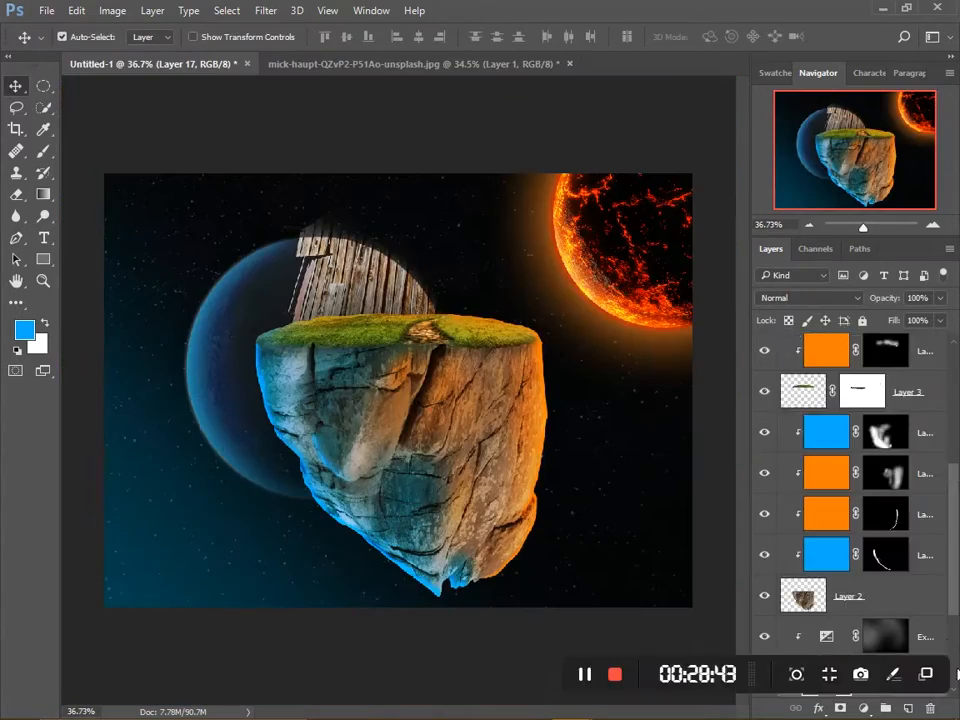
Move the barn's Layer 17 to the top of the stack, and shrink it to about 9% on the grass beside the stone path.
{"action": "left_click_drag", "start_coordinate": [885, 375], "coordinate": [889, 341]}
{"action": "key", "text": "ctrl+t"}
{"action": "scroll", "coordinate": [398, 390], "scroll_direction": "down", "scroll_amount": 5}
{"action": "left_click_drag", "start_coordinate": [320, 155], "coordinate": [525, 255]}
{"action": "left_click_drag", "start_coordinate": [607, 276], "coordinate": [403, 291]}
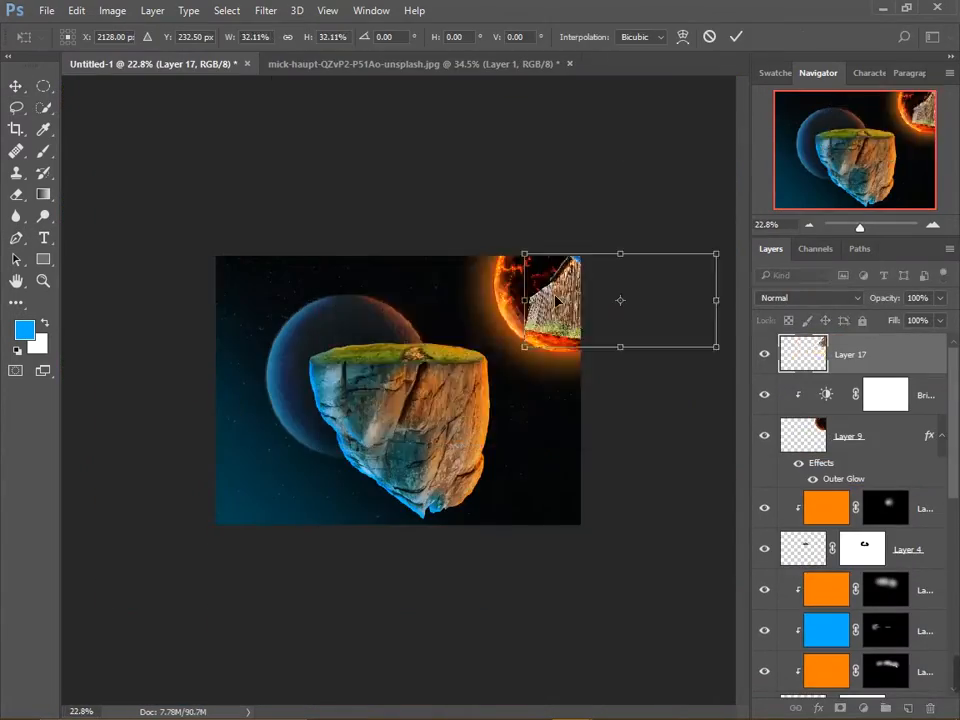
{"action": "left_click_drag", "start_coordinate": [320, 269], "coordinate": [371, 294]}
{"action": "scroll", "coordinate": [457, 262], "scroll_direction": "up", "scroll_amount": 15}
{"action": "mouse_move", "coordinate": [456, 243]}
{"action": "left_mouse_down"}
{"action": "mouse_move", "coordinate": [573, 359]}
{"action": "mouse_move", "coordinate": [560, 342]}
{"action": "left_mouse_up"}
{"action": "left_click_drag", "start_coordinate": [288, 227], "coordinate": [371, 262]}
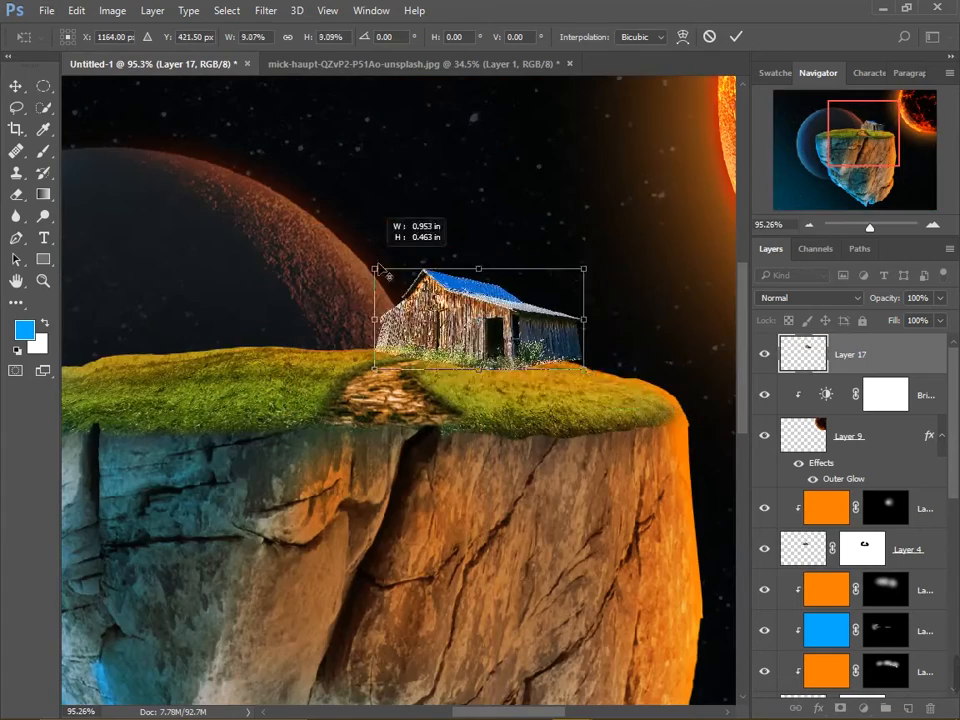
{"action": "key", "text": "Return"}
{"action": "scroll", "coordinate": [590, 362], "scroll_direction": "up", "scroll_amount": 3}
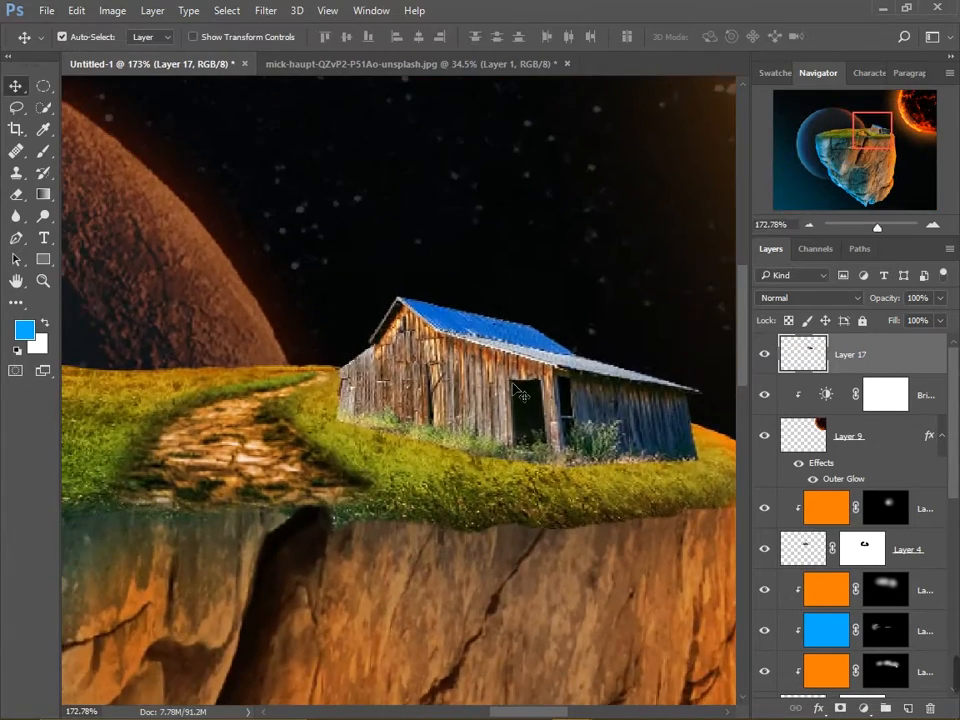
Add a layer mask to the barn's Layer 17 and choose a grass-shaped brush preset.
{"action": "scroll", "coordinate": [645, 505], "scroll_direction": "up", "scroll_amount": 1}
{"action": "scroll", "coordinate": [565, 478], "scroll_direction": "up", "scroll_amount": 3}
{"action": "left_click", "coordinate": [840, 708]}
{"action": "key", "text": "b"}
{"action": "left_click", "coordinate": [87, 37]}
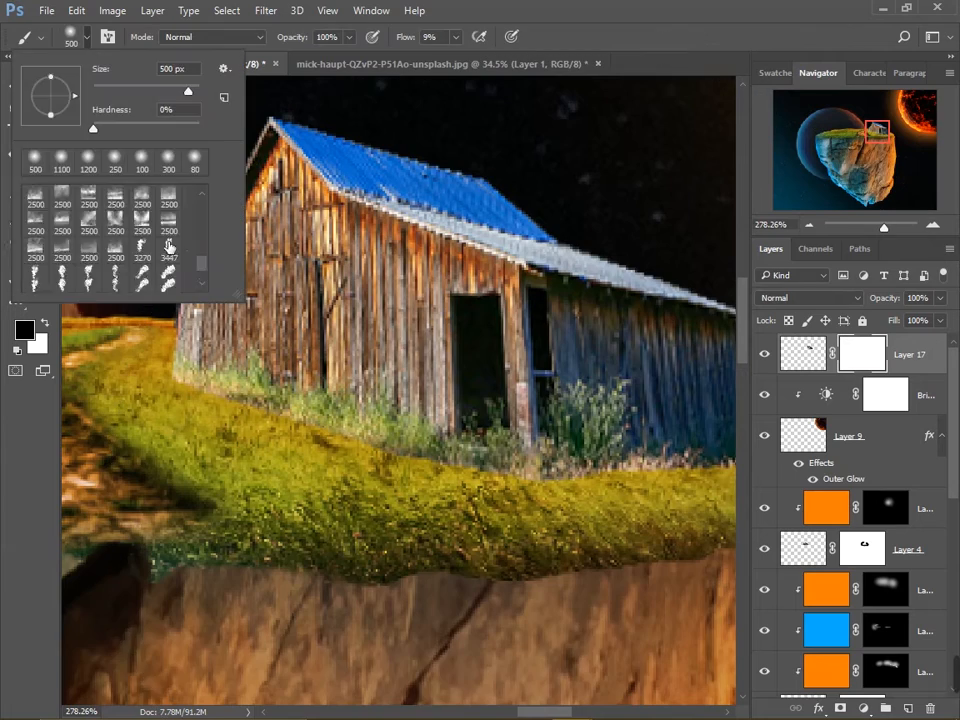
{"action": "left_click_drag", "start_coordinate": [201, 262], "coordinate": [203, 240]}
{"action": "left_click", "coordinate": [169, 224]}
{"action": "key", "text": "Return"}
{"action": "scroll", "coordinate": [264, 467], "scroll_direction": "up", "scroll_amount": 2}
{"action": "scroll", "coordinate": [262, 490], "scroll_direction": "up", "scroll_amount": 1}
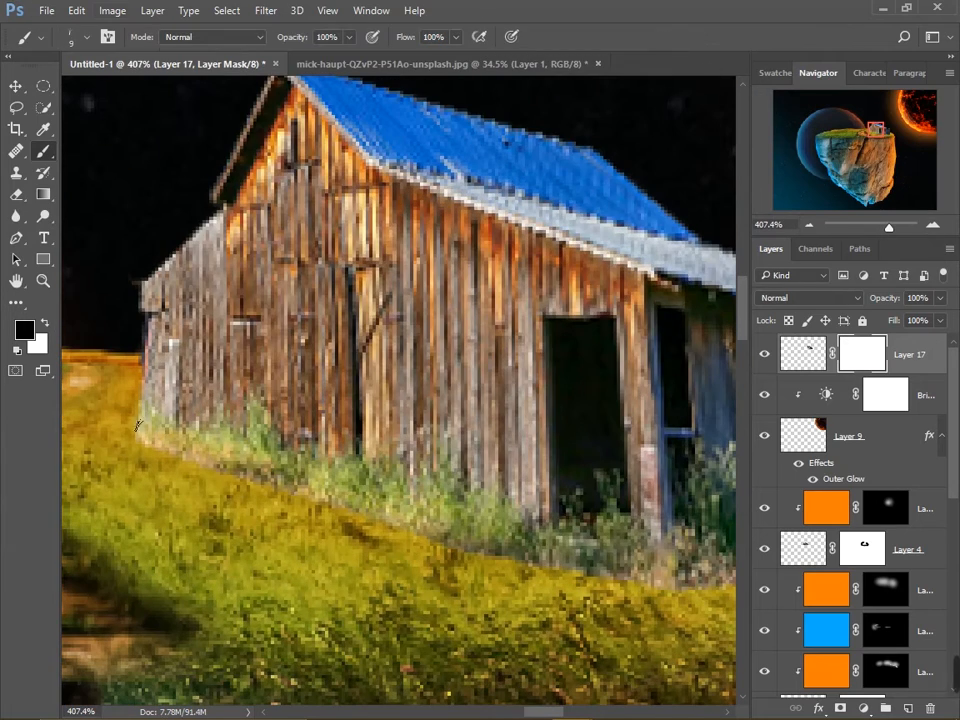
Mask the barn's lower edge with the grass brush at 25 px so it blends into the island's grass.
{"action": "key", "text": "]"}
{"action": "key", "text": "]"}
{"action": "key", "text": "]"}
{"action": "key", "text": "]"}
{"action": "left_click_drag", "start_coordinate": [626, 606], "coordinate": [356, 512]}
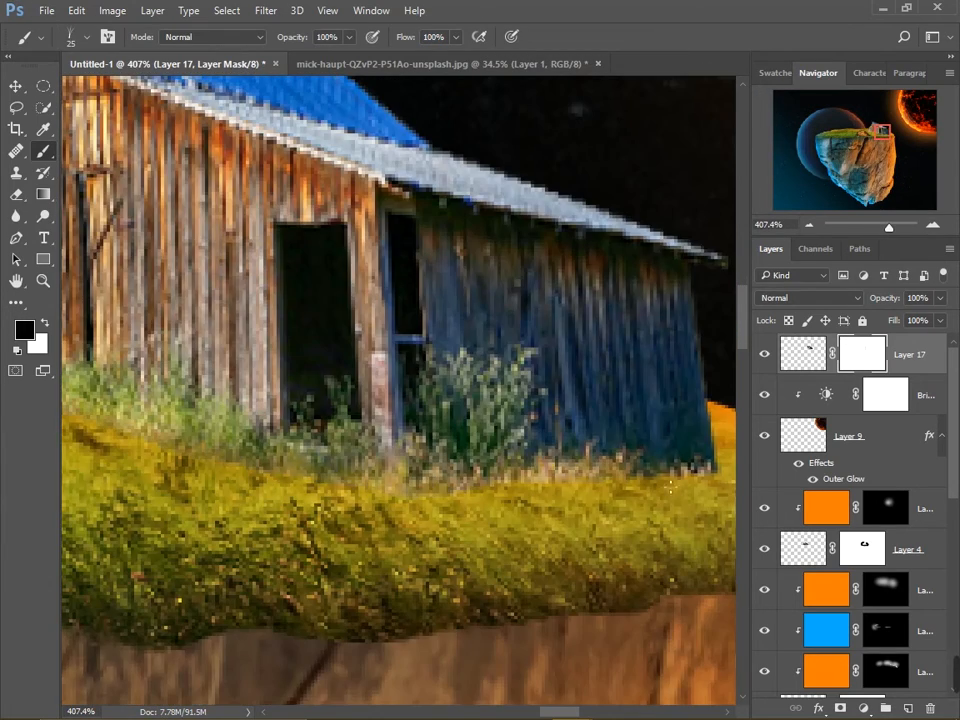
{"action": "left_click_drag", "start_coordinate": [585, 486], "coordinate": [710, 472]}
Widen the barn slightly with Free Transform.
{"action": "scroll", "coordinate": [497, 362], "scroll_direction": "down", "scroll_amount": 12}
{"action": "key", "text": "ctrl+t"}
{"action": "mouse_move", "coordinate": [597, 261]}
{"action": "left_mouse_down"}
{"action": "mouse_move", "coordinate": [744, 262]}
{"action": "mouse_move", "coordinate": [617, 264]}
{"action": "left_mouse_up"}
{"action": "key", "text": "Return"}
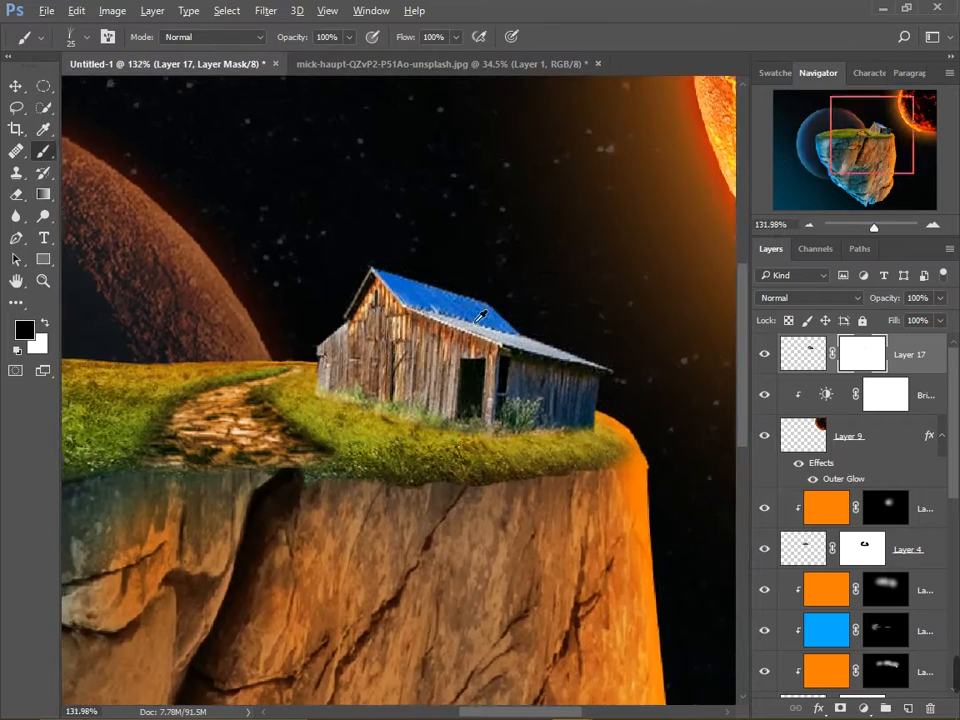
Add a new layer clipped to the barn's Layer 17 and fill it with orange.
{"action": "scroll", "coordinate": [496, 305], "scroll_direction": "up", "scroll_amount": 3}
{"action": "left_click", "coordinate": [908, 708]}
{"action": "left_click", "coordinate": [859, 376], "text": "alt"}
{"action": "left_click", "coordinate": [24, 330]}
{"action": "left_click", "coordinate": [453, 483]}
{"action": "key", "text": "Return"}
{"action": "key", "text": "alt+BackSpace"}
Try out other blend modes on the orange barn layer, then set it back to Normal.
{"action": "left_click", "coordinate": [805, 299]}
{"action": "left_click", "coordinate": [800, 450]}
{"action": "left_click", "coordinate": [808, 299]}
{"action": "left_click", "coordinate": [800, 471]}
{"action": "left_click", "coordinate": [808, 299]}
{"action": "left_click", "coordinate": [797, 311]}
Hide the orange layer, try a Hue/Saturation adjustment on the barn's Layer 17, and undo it.
{"action": "left_click", "coordinate": [765, 354]}
{"action": "left_click", "coordinate": [813, 402]}
{"action": "key", "text": "ctrl+u"}
{"action": "left_click_drag", "start_coordinate": [642, 163], "coordinate": [725, 168]}
{"action": "left_click", "coordinate": [826, 82]}
{"action": "scroll", "coordinate": [500, 180], "scroll_direction": "down", "scroll_amount": 10}
{"action": "scroll", "coordinate": [478, 206], "scroll_direction": "up", "scroll_amount": 16}
{"action": "key", "text": "ctrl+z"}
Show the orange Layer 18 and give it a layer mask inverted to black.
{"action": "left_click", "coordinate": [814, 358]}
{"action": "left_click", "coordinate": [765, 354]}
{"action": "left_click", "coordinate": [840, 708]}
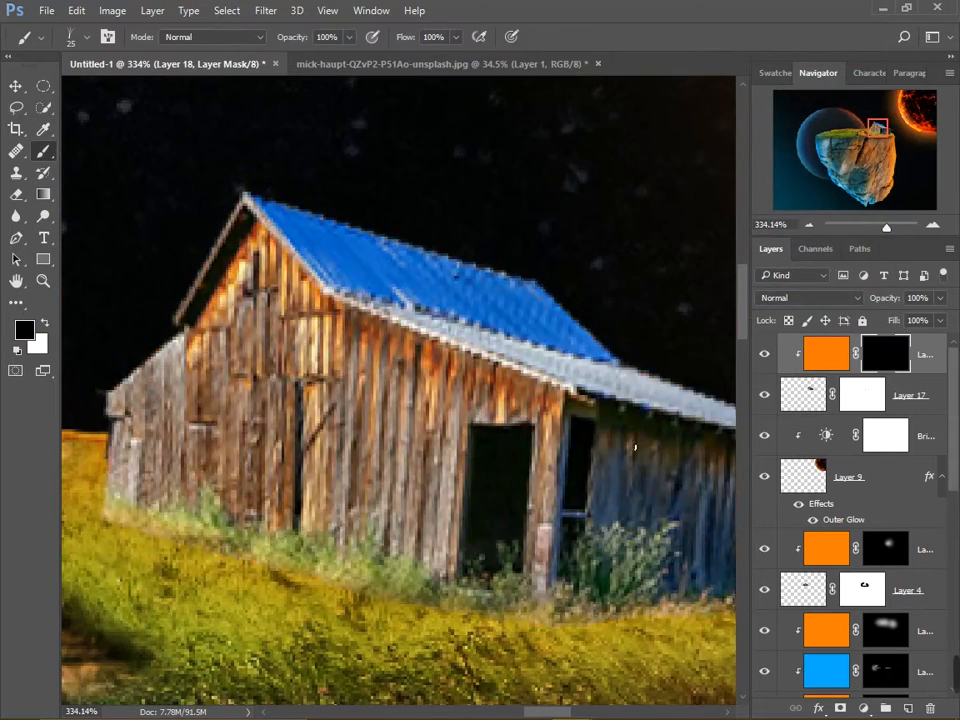
{"action": "key", "text": "ctrl+i"}
Choose a small soft round brush painting in white, with its flow lowered to 7%.
{"action": "left_click_drag", "start_coordinate": [583, 255], "coordinate": [414, 257]}
{"action": "left_click", "coordinate": [86, 37]}
{"action": "double_click", "coordinate": [37, 163]}
{"action": "key", "text": "bracketleft"}
{"action": "key", "text": "bracketleft"}
{"action": "key", "text": "bracketleft"}
{"action": "key", "text": "bracketleft"}
{"action": "key", "text": "bracketleft"}
{"action": "key", "text": "bracketleft"}
{"action": "key", "text": "bracketleft"}
{"action": "key", "text": "bracketleft"}
{"action": "key", "text": "bracketleft"}
{"action": "key", "text": "bracketleft"}
{"action": "key", "text": "bracketleft"}
{"action": "key", "text": "x"}
{"action": "left_click_drag", "start_coordinate": [417, 39], "coordinate": [324, 39]}
Paint orange light on the mask over the barn's roof and down the right wall's edge, reducing the brush to 10 px.
{"action": "mouse_move", "coordinate": [449, 298]}
{"action": "left_mouse_down"}
{"action": "mouse_move", "coordinate": [339, 302]}
{"action": "mouse_move", "coordinate": [257, 272]}
{"action": "mouse_move", "coordinate": [396, 281]}
{"action": "mouse_move", "coordinate": [462, 324]}
{"action": "mouse_move", "coordinate": [238, 319]}
{"action": "mouse_move", "coordinate": [591, 398]}
{"action": "left_mouse_up"}
{"action": "left_click_drag", "start_coordinate": [602, 420], "coordinate": [362, 312]}
{"action": "key", "text": "bracketleft"}
{"action": "key", "text": "bracketleft"}
{"action": "key", "text": "bracketleft"}
{"action": "key", "text": "bracketleft"}
{"action": "key", "text": "bracketleft"}
{"action": "key", "text": "bracketleft"}
{"action": "left_click_drag", "start_coordinate": [411, 357], "coordinate": [415, 431]}
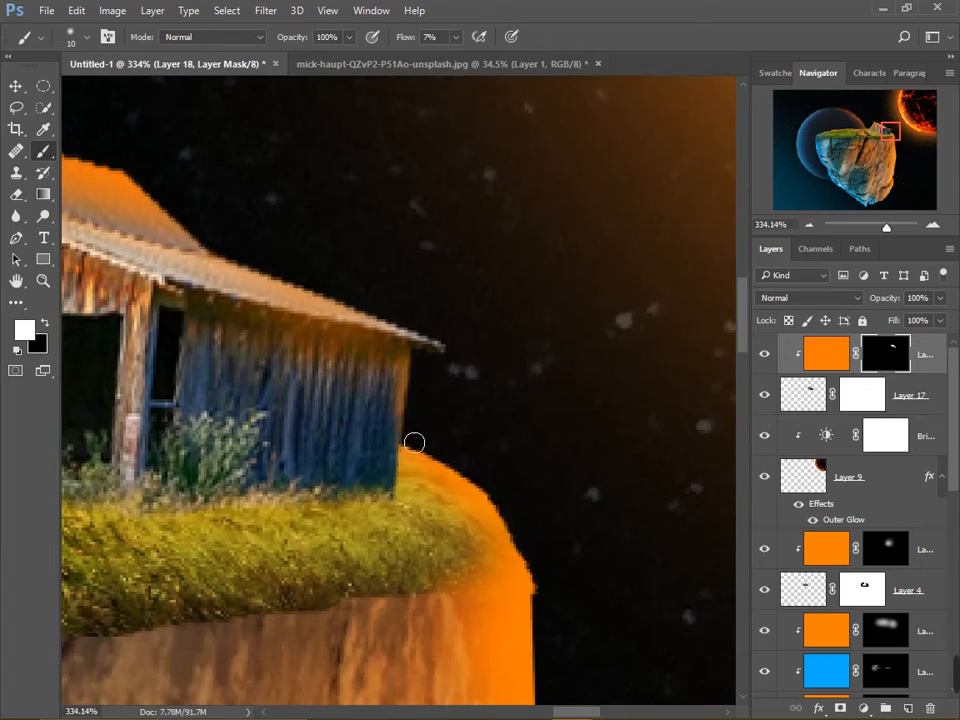
Paint orange light on the mask along the barn's gable edge and down its left wall.
{"action": "left_click_drag", "start_coordinate": [463, 497], "coordinate": [449, 506]}
{"action": "left_click_drag", "start_coordinate": [560, 398], "coordinate": [410, 395]}
{"action": "left_click_drag", "start_coordinate": [288, 302], "coordinate": [441, 284]}
{"action": "left_click_drag", "start_coordinate": [378, 285], "coordinate": [325, 404]}
{"action": "left_click_drag", "start_coordinate": [258, 529], "coordinate": [262, 588]}
{"action": "scroll", "coordinate": [264, 459], "scroll_direction": "down", "scroll_amount": 10}
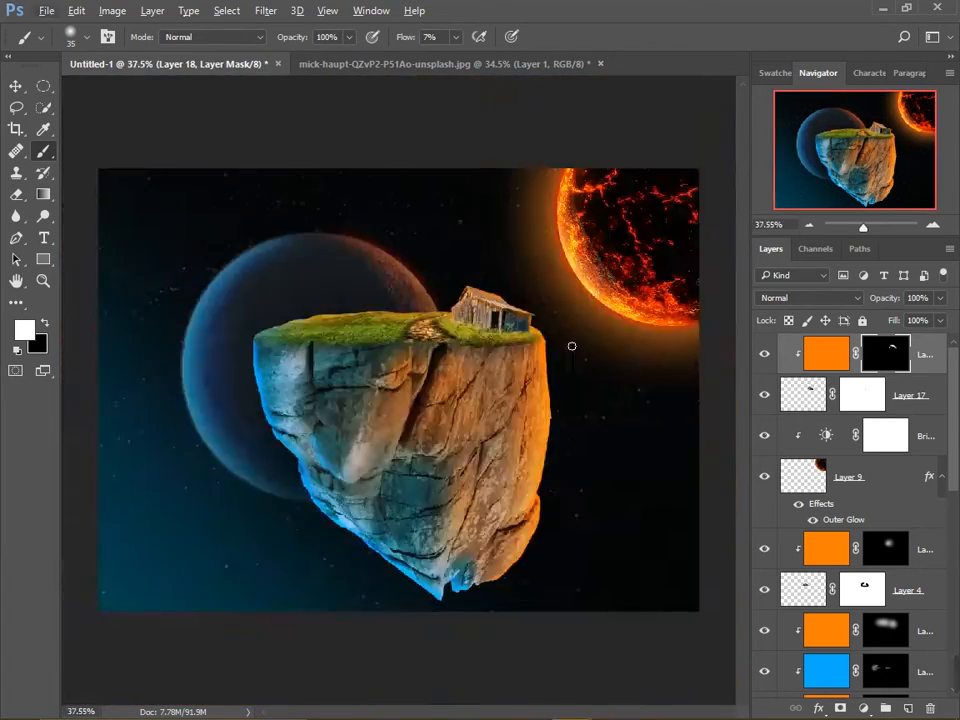
Add a new layer directly beneath the barn's Layer 17 and fill it with black.
{"action": "scroll", "coordinate": [503, 302], "scroll_direction": "up", "scroll_amount": 8}
{"action": "left_click", "coordinate": [926, 443]}
{"action": "left_click", "coordinate": [908, 708]}
{"action": "left_click", "coordinate": [17, 351]}
{"action": "key", "text": "alt+BackSpace"}
Try another blend mode on the black layer, then set it back to Normal.
{"action": "left_click", "coordinate": [780, 298]}
{"action": "left_click", "coordinate": [785, 455]}
{"action": "left_click", "coordinate": [783, 299]}
{"action": "left_click", "coordinate": [784, 311]}
Hide the black Layer 19 with a black mask and paint a soft 100 px shadow across the grass before the barn.
{"action": "left_click", "coordinate": [841, 708], "text": "alt"}
{"action": "key", "text": "x"}
{"action": "key", "text": "bracketleft"}
{"action": "key", "text": "bracketright"}
{"action": "key", "text": "bracketright"}
{"action": "key", "text": "bracketright"}
{"action": "key", "text": "bracketright"}
{"action": "key", "text": "bracketright"}
{"action": "key", "text": "bracketright"}
{"action": "key", "text": "bracketright"}
{"action": "key", "text": "bracketright"}
{"action": "key", "text": "bracketright"}
{"action": "mouse_move", "coordinate": [278, 436]}
{"action": "left_mouse_down"}
{"action": "mouse_move", "coordinate": [641, 493]}
{"action": "mouse_move", "coordinate": [255, 428]}
{"action": "left_mouse_up"}
{"action": "scroll", "coordinate": [572, 335], "scroll_direction": "down", "scroll_amount": 8}
{"action": "scroll", "coordinate": [531, 358], "scroll_direction": "up", "scroll_amount": 6}
{"action": "scroll", "coordinate": [534, 354], "scroll_direction": "up", "scroll_amount": 4}
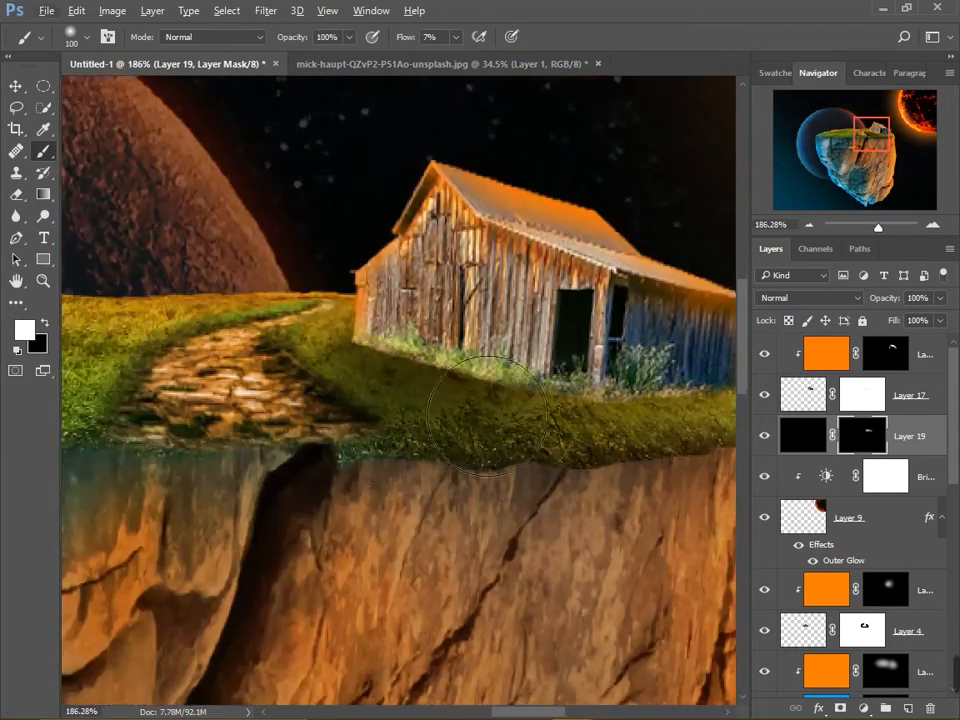
Darken the weeds along the barn's base on Layer 17 with the Burn tool, reducing the brush to 45 px.
{"action": "left_click", "coordinate": [808, 397]}
{"action": "scroll", "coordinate": [553, 318], "scroll_direction": "up", "scroll_amount": 2}
{"action": "right_click", "coordinate": [43, 216]}
{"action": "left_click", "coordinate": [100, 233]}
{"action": "left_click_drag", "start_coordinate": [480, 456], "coordinate": [404, 456]}
{"action": "left_click_drag", "start_coordinate": [320, 365], "coordinate": [440, 395]}
{"action": "key", "text": "bracketleft"}
{"action": "key", "text": "bracketleft"}
{"action": "key", "text": "bracketleft"}
{"action": "key", "text": "bracketleft"}
{"action": "mouse_move", "coordinate": [390, 430]}
{"action": "left_mouse_down"}
{"action": "mouse_move", "coordinate": [293, 415]}
{"action": "mouse_move", "coordinate": [581, 457]}
{"action": "left_mouse_up"}
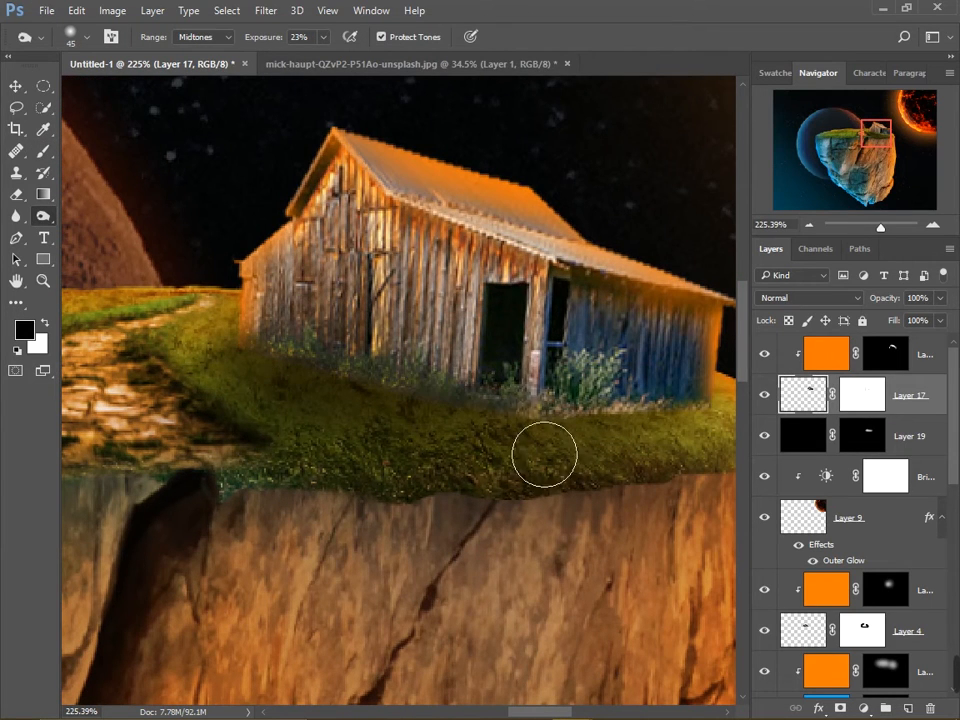
{"action": "scroll", "coordinate": [343, 405], "scroll_direction": "down", "scroll_amount": 6}
{"action": "scroll", "coordinate": [540, 330], "scroll_direction": "up", "scroll_amount": 5}
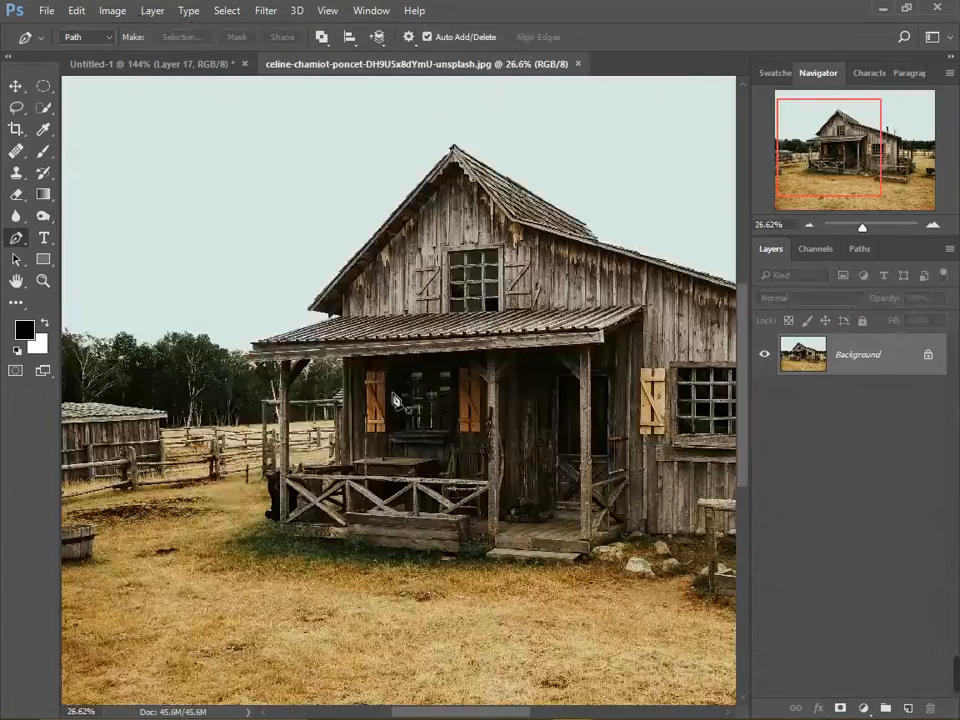
In the wooden cabin photo, trace a Pen tool path along the porch roof and up the left gable slope.
{"action": "scroll", "coordinate": [237, 147], "scroll_direction": "up", "scroll_amount": 5}
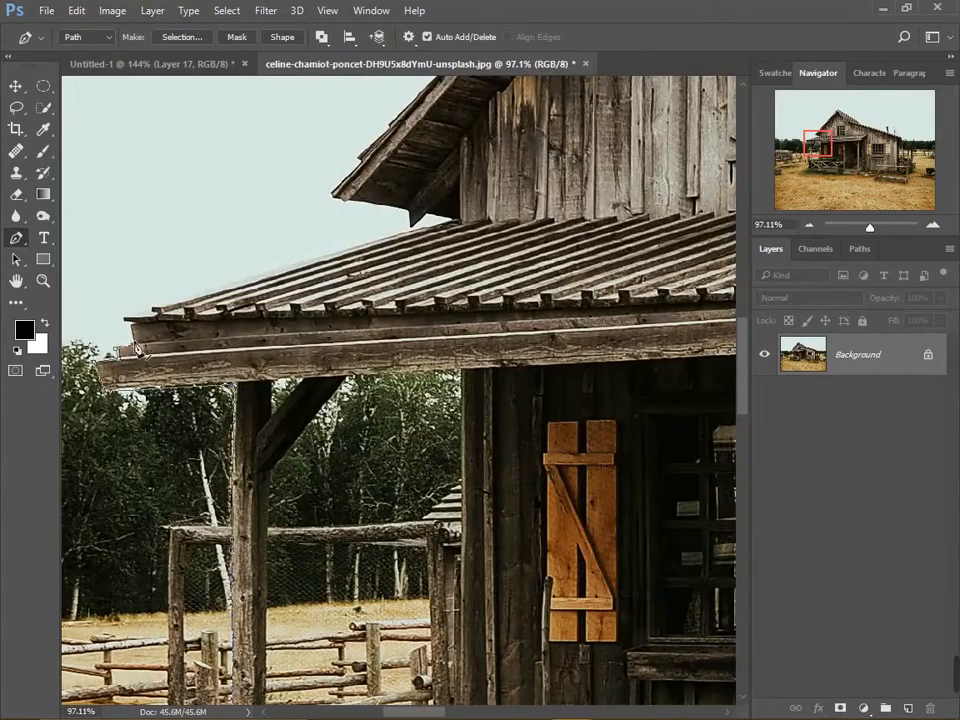
{"action": "scroll", "coordinate": [430, 220], "scroll_direction": "up", "scroll_amount": 3}
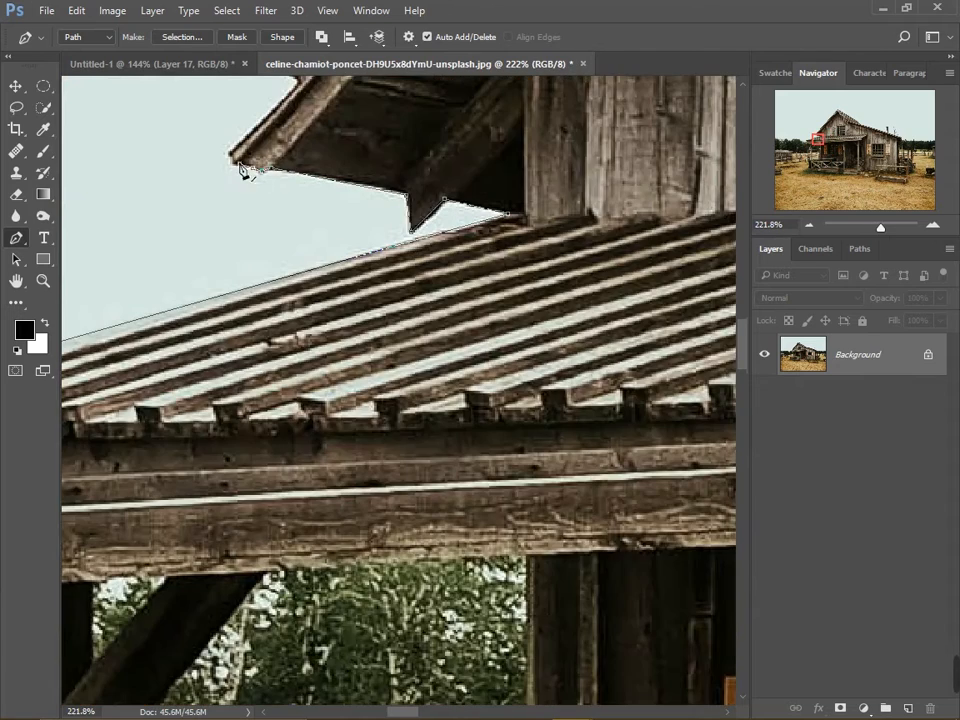
{"action": "scroll", "coordinate": [310, 497], "scroll_direction": "up", "scroll_amount": 5}
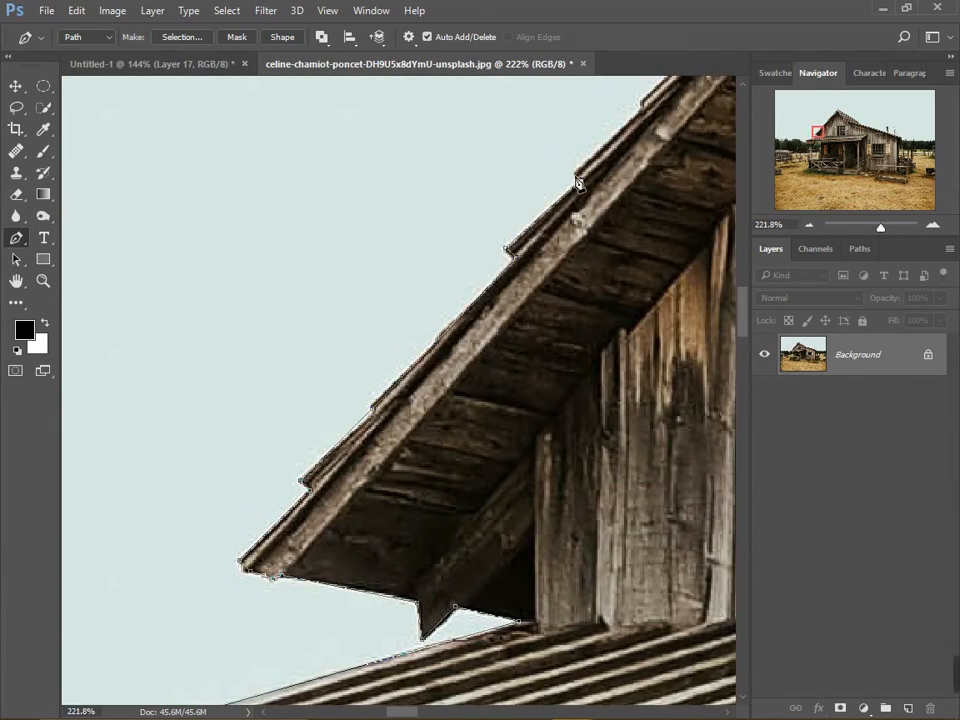
{"action": "left_click_drag", "start_coordinate": [586, 190], "coordinate": [260, 530]}
{"action": "left_click_drag", "start_coordinate": [552, 212], "coordinate": [374, 352]}
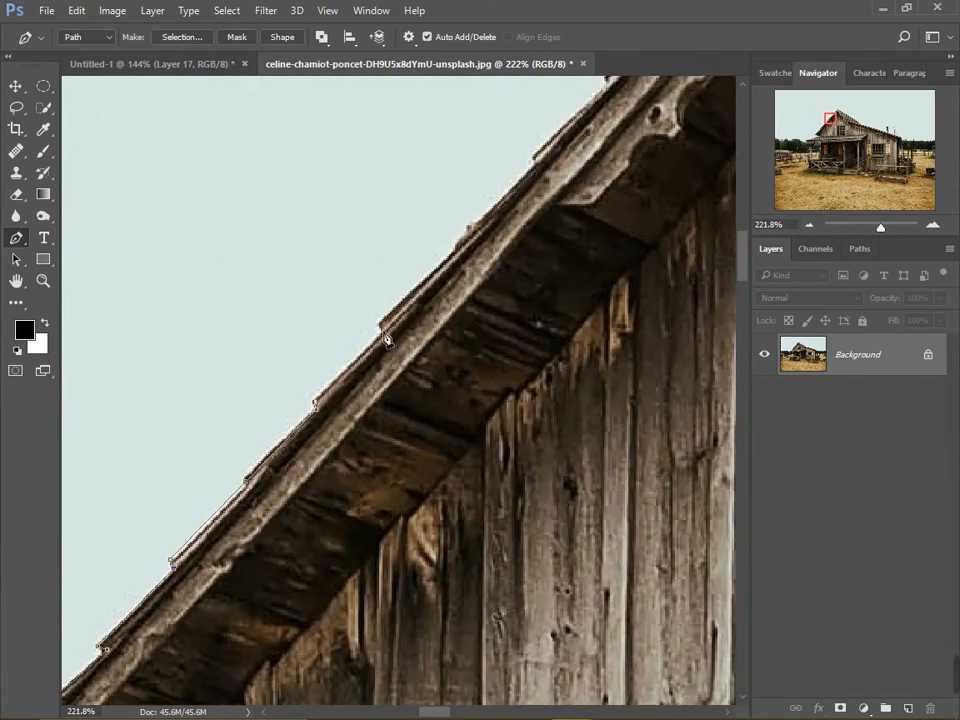
{"action": "left_click_drag", "start_coordinate": [597, 110], "coordinate": [118, 512]}
Continue the path over the cabin's roof peak and down the shingled right slope to the chimney.
{"action": "left_click", "coordinate": [261, 349]}
{"action": "left_click", "coordinate": [296, 297]}
{"action": "left_click_drag", "start_coordinate": [423, 392], "coordinate": [309, 356]}
{"action": "left_click", "coordinate": [621, 535]}
{"action": "left_click_drag", "start_coordinate": [630, 540], "coordinate": [129, 311]}
{"action": "left_click", "coordinate": [690, 640]}
{"action": "left_click_drag", "start_coordinate": [700, 645], "coordinate": [168, 377]}
{"action": "scroll", "coordinate": [235, 408], "scroll_direction": "up", "scroll_amount": 1}
{"action": "left_click_drag", "start_coordinate": [519, 634], "coordinate": [261, 475]}
{"action": "left_click_drag", "start_coordinate": [512, 567], "coordinate": [302, 470]}
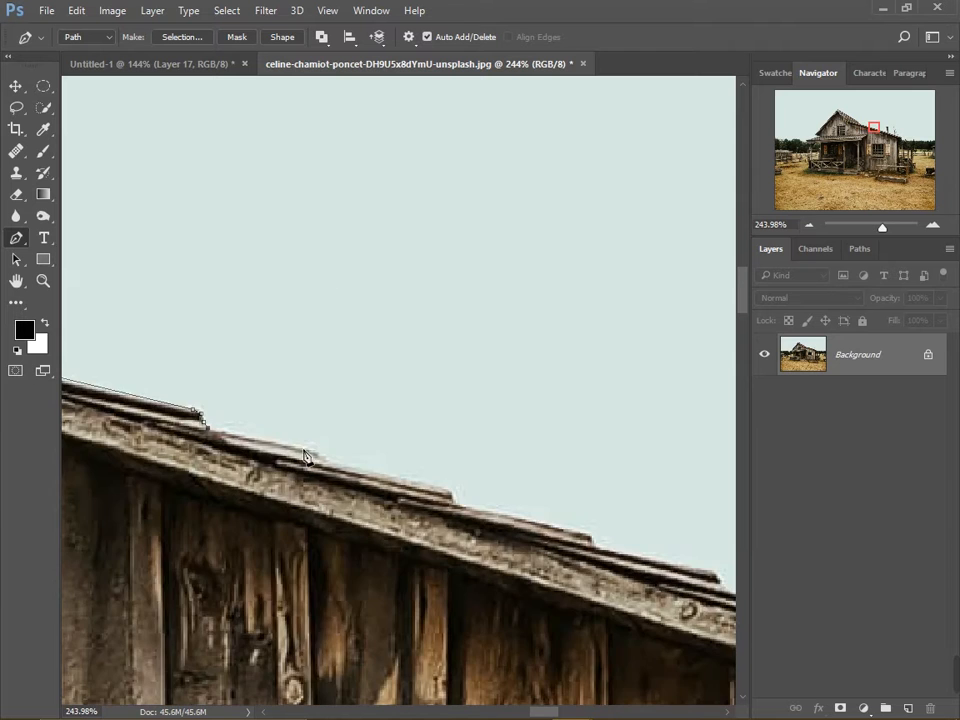
{"action": "left_click_drag", "start_coordinate": [468, 515], "coordinate": [257, 453]}
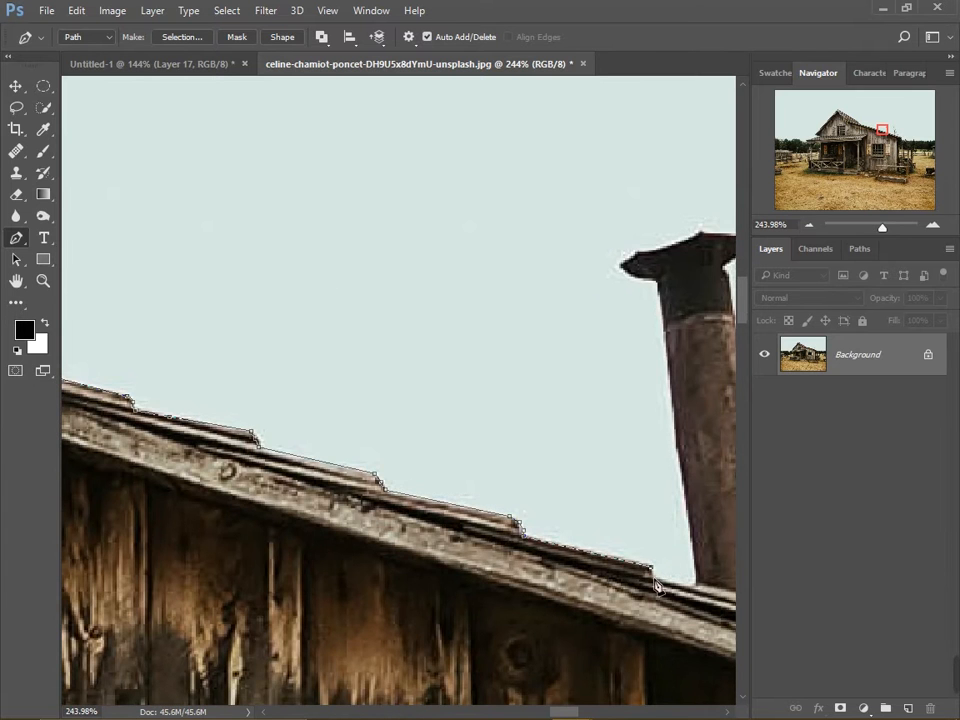
Carry the path around the cabin's chimney and along the roof to its far right eave.
{"action": "left_click_drag", "start_coordinate": [667, 262], "coordinate": [327, 290]}
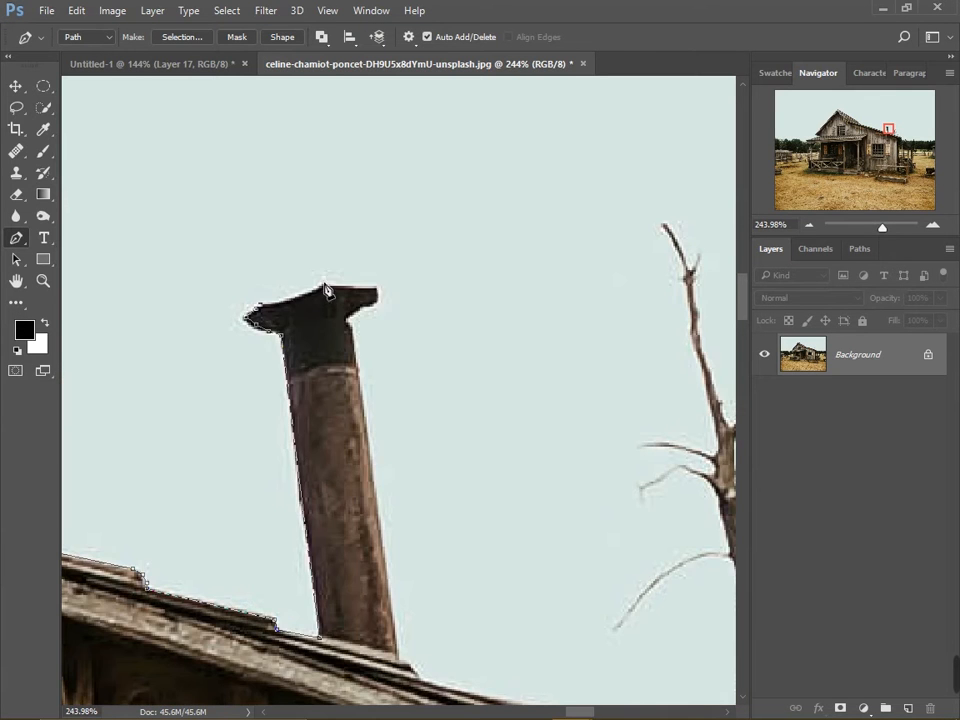
{"action": "left_click", "coordinate": [398, 657]}
{"action": "left_click_drag", "start_coordinate": [446, 588], "coordinate": [182, 182]}
{"action": "left_click", "coordinate": [557, 391]}
{"action": "left_click", "coordinate": [674, 434]}
{"action": "left_click_drag", "start_coordinate": [676, 437], "coordinate": [168, 241]}
{"action": "left_click", "coordinate": [383, 300]}
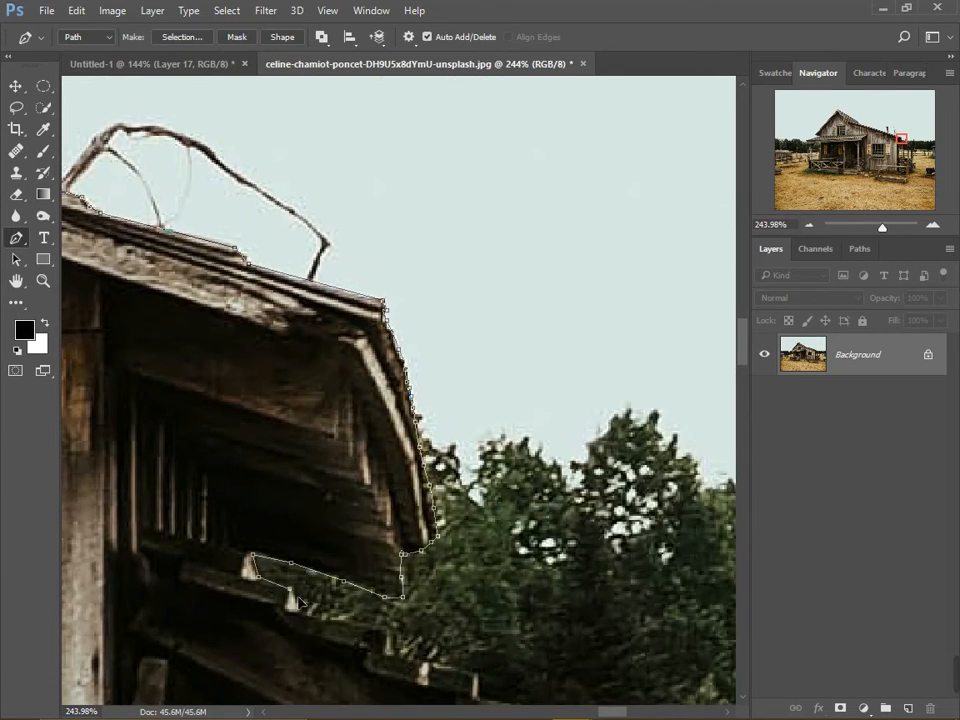
Continue the Pen tool path beneath the cabin's right eave and along the upper shingles of the lean-to roof.
{"action": "left_click", "coordinate": [289, 588]}
{"action": "left_click", "coordinate": [293, 594]}
{"action": "left_click", "coordinate": [299, 610]}
{"action": "left_click_drag", "start_coordinate": [311, 621], "coordinate": [254, 312]}
{"action": "scroll", "coordinate": [254, 312], "scroll_direction": "up", "scroll_amount": 2}
{"action": "left_click", "coordinate": [480, 414]}
{"action": "left_click_drag", "start_coordinate": [482, 414], "coordinate": [311, 307]}
{"action": "left_click", "coordinate": [428, 337]}
{"action": "left_click_drag", "start_coordinate": [628, 467], "coordinate": [320, 343]}
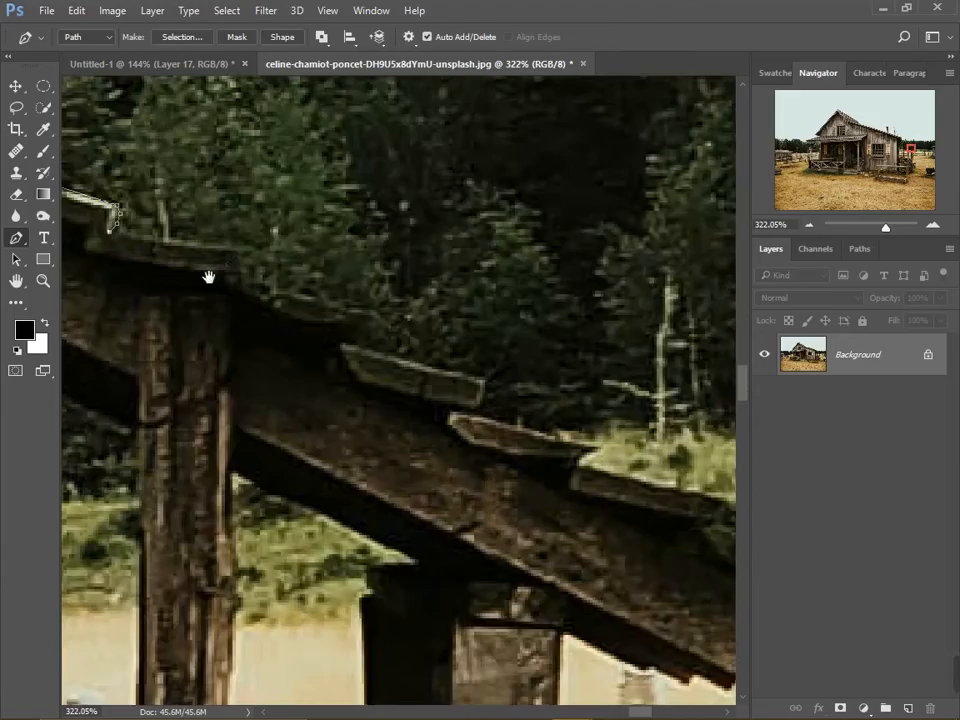
Carry the path around the lower end of the lean-to roof and down its outer post.
{"action": "left_click", "coordinate": [593, 455]}
{"action": "left_click_drag", "start_coordinate": [595, 455], "coordinate": [258, 282]}
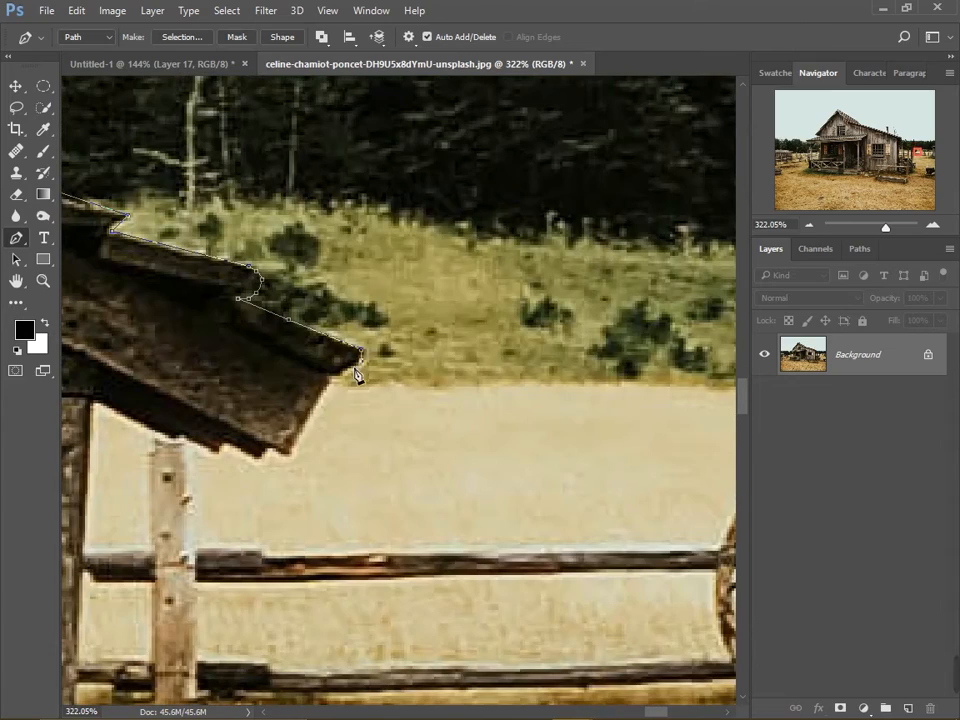
{"action": "left_click", "coordinate": [188, 447]}
{"action": "left_click_drag", "start_coordinate": [190, 453], "coordinate": [327, 339]}
{"action": "left_click", "coordinate": [233, 288]}
{"action": "left_click_drag", "start_coordinate": [287, 506], "coordinate": [326, 315]}
{"action": "left_click_drag", "start_coordinate": [302, 610], "coordinate": [358, 340]}
Finish the cabin's path around the wooden trough and along the base and porch railing.
{"action": "scroll", "coordinate": [358, 336], "scroll_direction": "down", "scroll_amount": 5}
{"action": "left_click", "coordinate": [351, 528]}
{"action": "left_click_drag", "start_coordinate": [355, 562], "coordinate": [510, 437]}
{"action": "scroll", "coordinate": [510, 437], "scroll_direction": "down", "scroll_amount": 1}
{"action": "left_click", "coordinate": [416, 412]}
{"action": "left_click_drag", "start_coordinate": [292, 642], "coordinate": [686, 623]}
{"action": "left_click", "coordinate": [290, 558]}
{"action": "left_click", "coordinate": [105, 520]}
{"action": "left_click", "coordinate": [125, 456]}
{"action": "left_click_drag", "start_coordinate": [127, 460], "coordinate": [390, 601]}
{"action": "left_click", "coordinate": [392, 488]}
{"action": "left_click", "coordinate": [111, 476]}
{"action": "left_click_drag", "start_coordinate": [112, 480], "coordinate": [575, 485]}
{"action": "left_click_drag", "start_coordinate": [92, 571], "coordinate": [587, 561]}
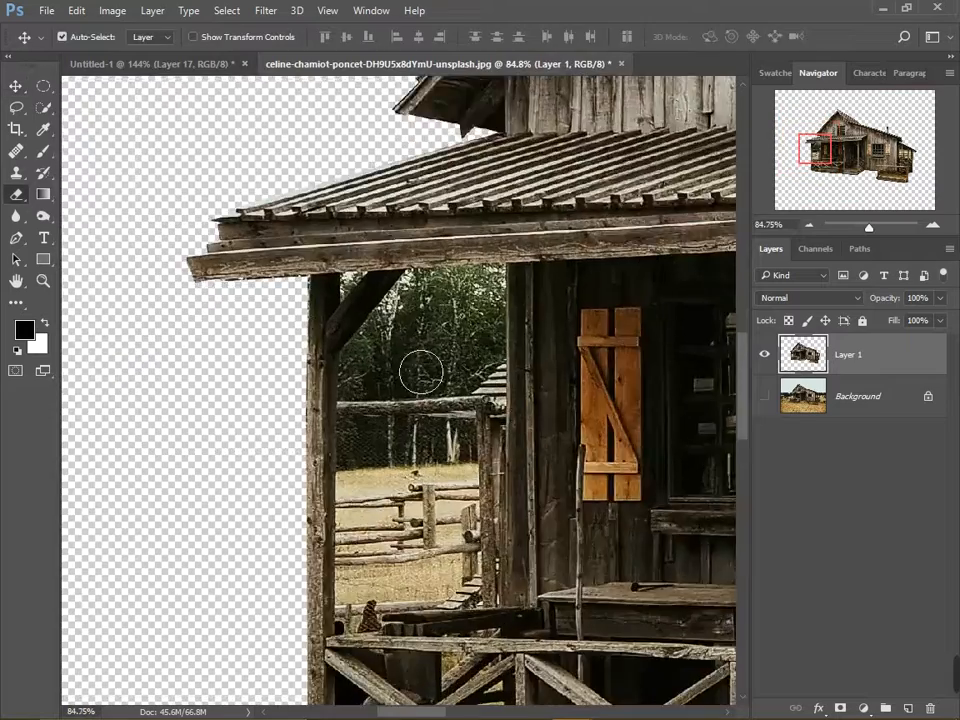
On Layer 1, erase the trees and field in the middle of the cabin's left porch opening with a soft eraser.
{"action": "left_click_drag", "start_coordinate": [421, 371], "coordinate": [476, 371]}
{"action": "left_click_drag", "start_coordinate": [415, 325], "coordinate": [398, 435]}
{"action": "left_click_drag", "start_coordinate": [301, 345], "coordinate": [303, 495]}
{"action": "mouse_move", "coordinate": [318, 345]}
{"action": "left_mouse_down"}
{"action": "mouse_move", "coordinate": [355, 332]}
{"action": "mouse_move", "coordinate": [373, 520]}
{"action": "left_mouse_up"}
{"action": "mouse_move", "coordinate": [340, 500]}
{"action": "left_mouse_down"}
{"action": "mouse_move", "coordinate": [390, 500]}
{"action": "mouse_move", "coordinate": [369, 438]}
{"action": "left_mouse_up"}
{"action": "mouse_move", "coordinate": [197, 486]}
{"action": "left_mouse_down"}
{"action": "mouse_move", "coordinate": [317, 480]}
{"action": "mouse_move", "coordinate": [607, 411]}
{"action": "left_mouse_up"}
{"action": "left_click_drag", "start_coordinate": [696, 330], "coordinate": [393, 527]}
{"action": "left_click_drag", "start_coordinate": [303, 607], "coordinate": [356, 603]}
{"action": "left_click_drag", "start_coordinate": [388, 279], "coordinate": [358, 601]}
Erase a clean border along the posts, brace and railing inside the left porch opening with a 15 px eraser.
{"action": "mouse_move", "coordinate": [353, 690]}
{"action": "left_mouse_down"}
{"action": "mouse_move", "coordinate": [353, 139]}
{"action": "mouse_move", "coordinate": [475, 531]}
{"action": "left_mouse_up"}
{"action": "left_click_drag", "start_coordinate": [472, 532], "coordinate": [472, 374]}
{"action": "left_click", "coordinate": [207, 398], "text": "shift"}
{"action": "mouse_move", "coordinate": [366, 650]}
{"action": "left_mouse_down"}
{"action": "mouse_move", "coordinate": [366, 272]}
{"action": "mouse_move", "coordinate": [349, 225]}
{"action": "mouse_move", "coordinate": [280, 473]}
{"action": "left_mouse_up"}
{"action": "left_click", "coordinate": [277, 553], "text": "shift"}
{"action": "scroll", "coordinate": [280, 473], "scroll_direction": "down", "scroll_amount": 4}
{"action": "left_click", "coordinate": [248, 183]}
{"action": "left_click", "coordinate": [247, 698], "text": "shift"}
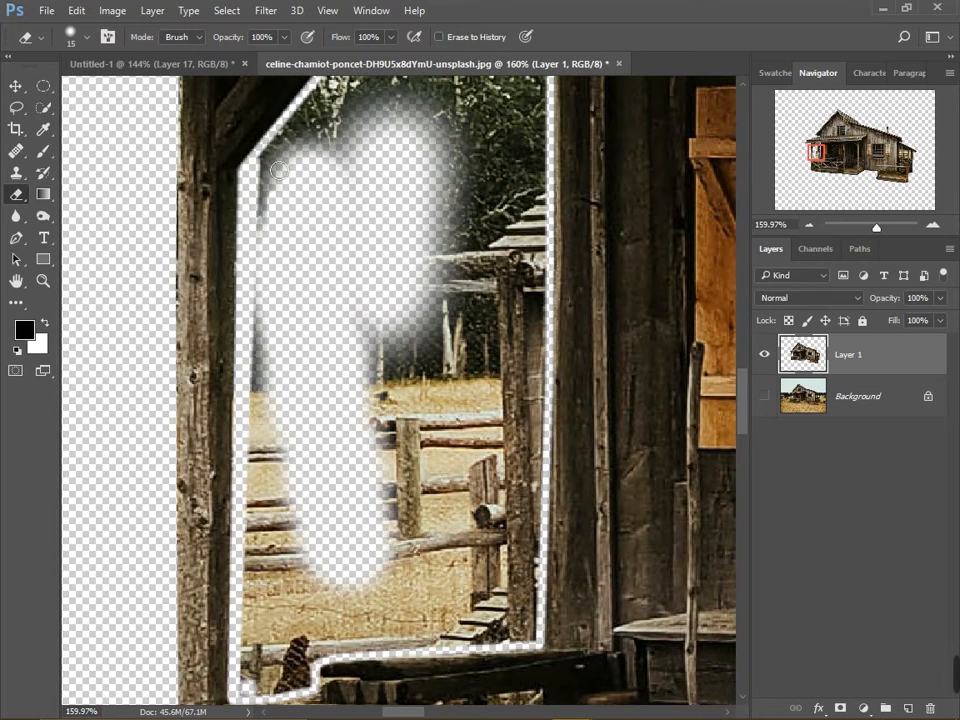
{"action": "left_click_drag", "start_coordinate": [230, 297], "coordinate": [247, 700]}
{"action": "left_click_drag", "start_coordinate": [287, 329], "coordinate": [316, 664]}
{"action": "mouse_move", "coordinate": [540, 650]}
{"action": "left_mouse_down"}
{"action": "mouse_move", "coordinate": [336, 615]}
{"action": "mouse_move", "coordinate": [388, 609]}
{"action": "mouse_move", "coordinate": [530, 272]}
{"action": "mouse_move", "coordinate": [375, 387]}
{"action": "mouse_move", "coordinate": [400, 530]}
{"action": "left_mouse_up"}
Enlarge the eraser and clear the remaining fence and field from the left porch opening.
{"action": "key", "text": "]"}
{"action": "key", "text": "]"}
{"action": "key", "text": "]"}
{"action": "key", "text": "]"}
{"action": "key", "text": "]"}
{"action": "key", "text": "]"}
{"action": "key", "text": "]"}
{"action": "key", "text": "]"}
{"action": "key", "text": "]"}
{"action": "key", "text": "]"}
{"action": "mouse_move", "coordinate": [408, 400]}
{"action": "left_mouse_down"}
{"action": "mouse_move", "coordinate": [482, 606]}
{"action": "mouse_move", "coordinate": [542, 225]}
{"action": "mouse_move", "coordinate": [454, 272]}
{"action": "mouse_move", "coordinate": [366, 595]}
{"action": "left_mouse_up"}
Reduce the eraser to 1 px and erase the background from the upper gaps between the porch railing's crossed boards.
{"action": "key", "text": "["}
{"action": "key", "text": "["}
{"action": "key", "text": "["}
{"action": "key", "text": "["}
{"action": "key", "text": "["}
{"action": "key", "text": "space"}
{"action": "key", "text": "["}
{"action": "key", "text": "["}
{"action": "key", "text": "["}
{"action": "mouse_move", "coordinate": [302, 369]}
{"action": "left_mouse_down"}
{"action": "mouse_move", "coordinate": [445, 352]}
{"action": "mouse_move", "coordinate": [418, 538]}
{"action": "mouse_move", "coordinate": [393, 385]}
{"action": "mouse_move", "coordinate": [422, 440]}
{"action": "left_mouse_up"}
{"action": "scroll", "coordinate": [180, 372], "scroll_direction": "up", "scroll_amount": 4}
{"action": "key", "text": "["}
{"action": "mouse_move", "coordinate": [386, 338]}
{"action": "left_mouse_down"}
{"action": "mouse_move", "coordinate": [296, 369]}
{"action": "mouse_move", "coordinate": [325, 375]}
{"action": "left_mouse_up"}
{"action": "scroll", "coordinate": [343, 347], "scroll_direction": "down", "scroll_amount": 5}
{"action": "scroll", "coordinate": [265, 297], "scroll_direction": "up", "scroll_amount": 4}
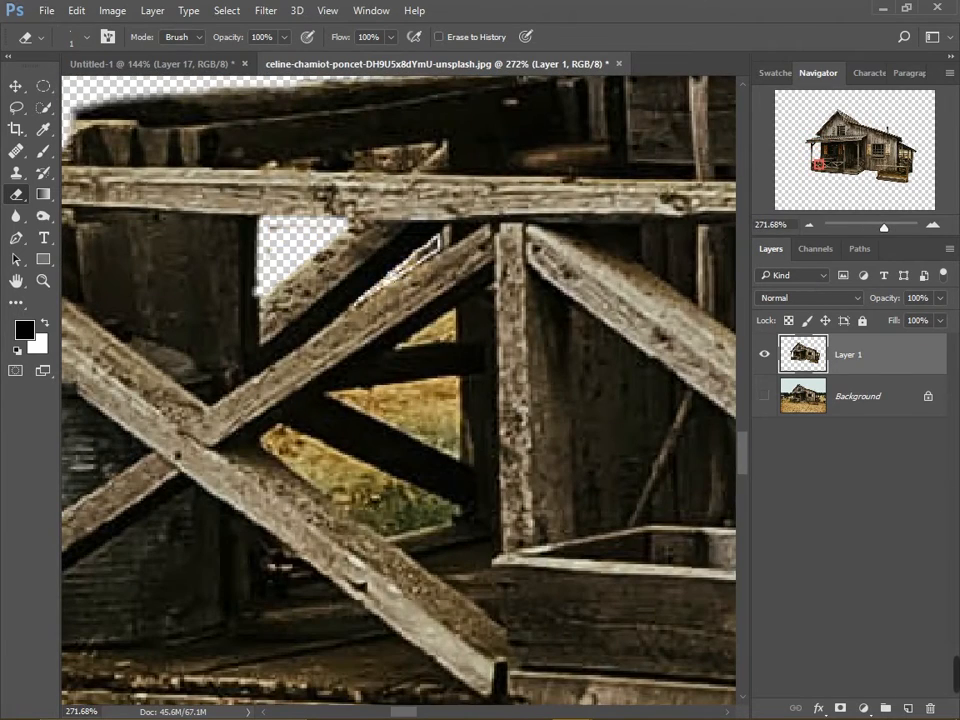
Erase the grass from the lower triangular gaps behind the porch railing, enlarging the eraser to 7 px.
{"action": "scroll", "coordinate": [369, 160], "scroll_direction": "up", "scroll_amount": 4}
{"action": "mouse_move", "coordinate": [165, 173]}
{"action": "left_mouse_down"}
{"action": "mouse_move", "coordinate": [495, 135]}
{"action": "mouse_move", "coordinate": [457, 174]}
{"action": "left_mouse_up"}
{"action": "left_click_drag", "start_coordinate": [173, 189], "coordinate": [460, 158]}
{"action": "left_click_drag", "start_coordinate": [340, 285], "coordinate": [267, 128]}
{"action": "left_click_drag", "start_coordinate": [348, 365], "coordinate": [465, 356]}
{"action": "left_click_drag", "start_coordinate": [326, 505], "coordinate": [359, 407]}
{"action": "mouse_move", "coordinate": [252, 358]}
{"action": "left_mouse_down"}
{"action": "mouse_move", "coordinate": [505, 333]}
{"action": "mouse_move", "coordinate": [262, 366]}
{"action": "mouse_move", "coordinate": [473, 369]}
{"action": "mouse_move", "coordinate": [453, 352]}
{"action": "left_mouse_up"}
{"action": "key", "text": "bracketright"}
{"action": "key", "text": "bracketright"}
{"action": "key", "text": "bracketright"}
{"action": "key", "text": "bracketright"}
{"action": "left_click_drag", "start_coordinate": [381, 445], "coordinate": [378, 287]}
{"action": "mouse_move", "coordinate": [128, 295]}
{"action": "left_mouse_down"}
{"action": "mouse_move", "coordinate": [385, 449]}
{"action": "mouse_move", "coordinate": [271, 399]}
{"action": "left_mouse_up"}
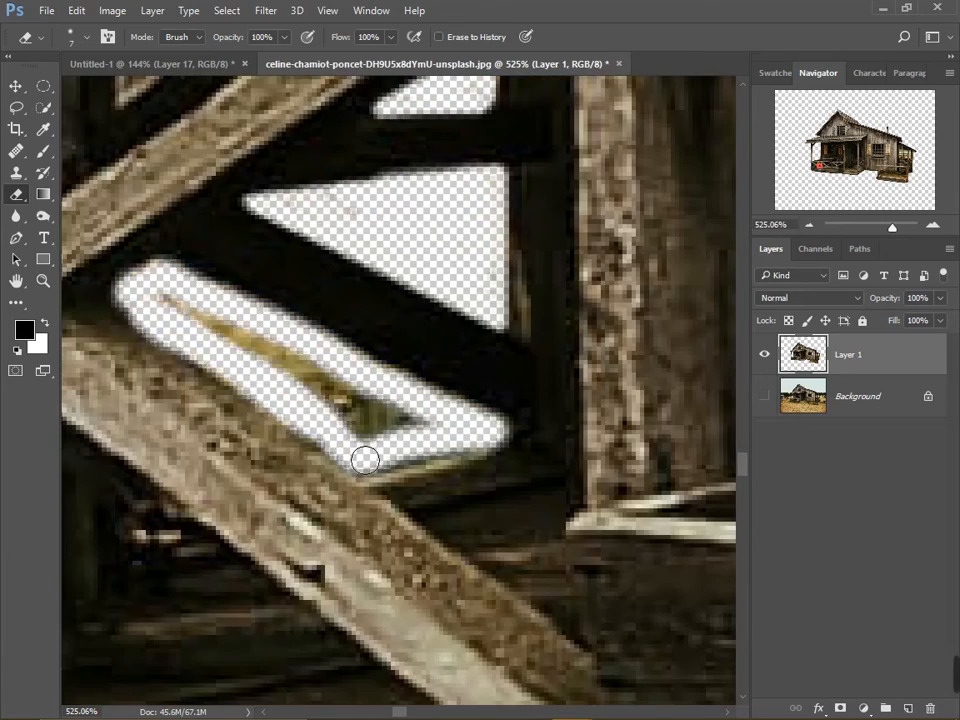
Erase along the firewood, roof beam and posts of the lean-to's first opening with a 9 px eraser.
{"action": "scroll", "coordinate": [271, 399], "scroll_direction": "down", "scroll_amount": 8}
{"action": "scroll", "coordinate": [540, 392], "scroll_direction": "up", "scroll_amount": 3}
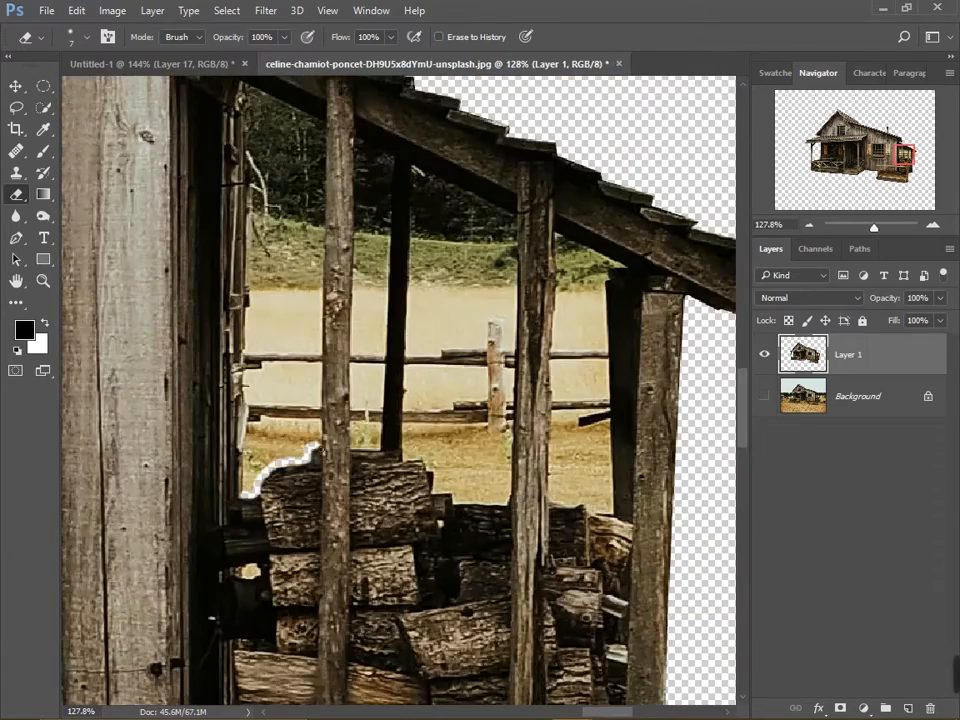
{"action": "left_click_drag", "start_coordinate": [318, 450], "coordinate": [301, 538]}
{"action": "left_click", "coordinate": [304, 210], "text": "shift"}
{"action": "left_click", "coordinate": [236, 183], "text": "shift"}
{"action": "left_click", "coordinate": [231, 582], "text": "shift"}
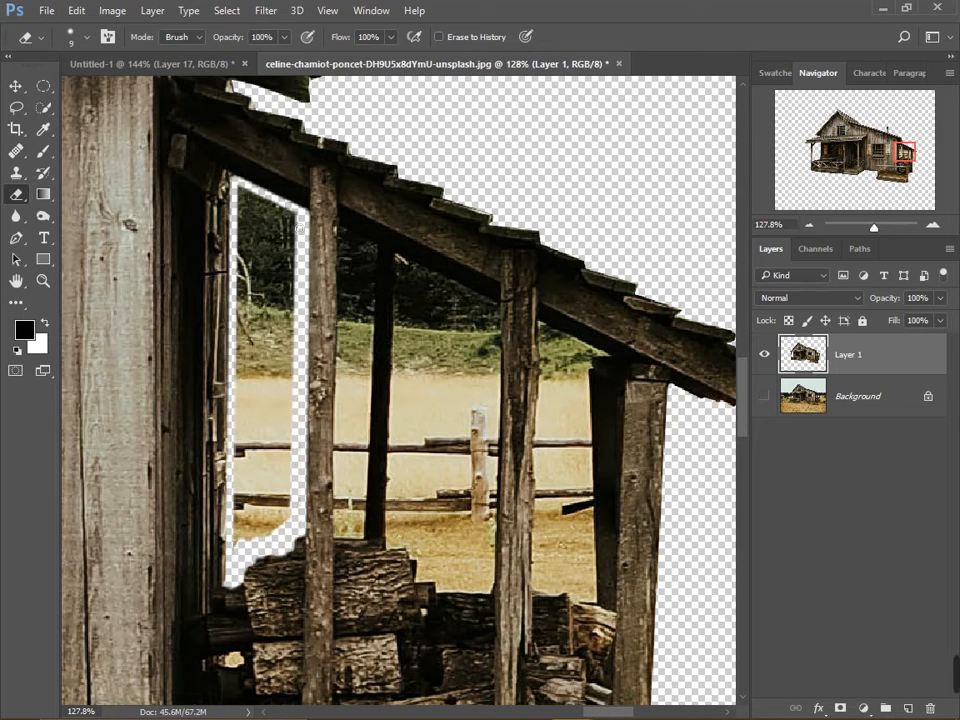
{"action": "left_click", "coordinate": [272, 545], "text": "shift"}
Clear the trees, field and fence from the remaining openings between the lean-to posts.
{"action": "left_click_drag", "start_coordinate": [268, 546], "coordinate": [276, 548]}
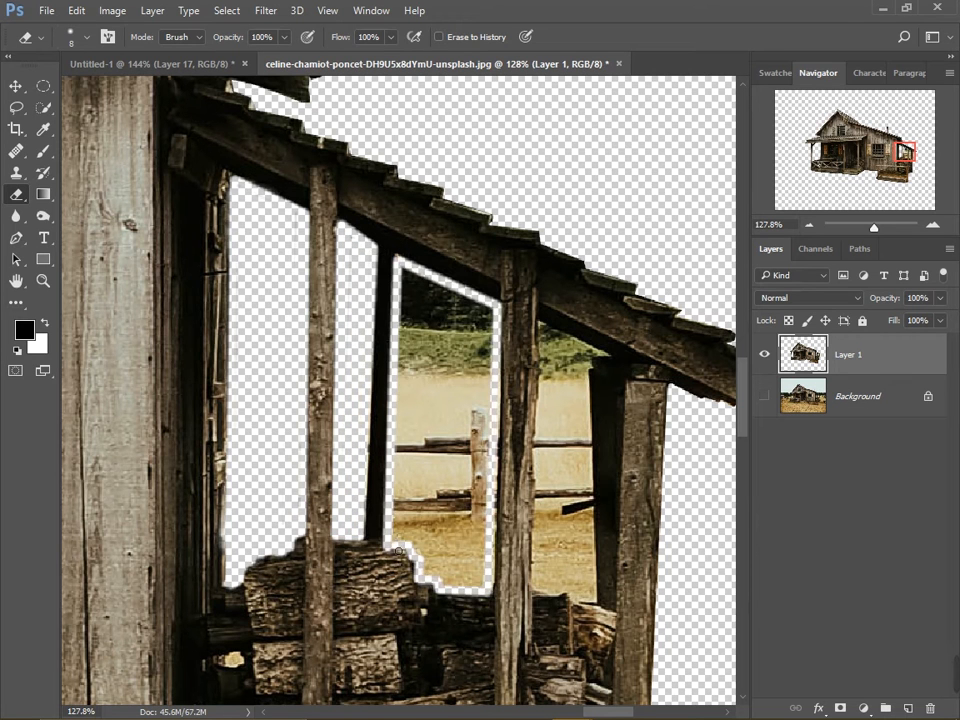
{"action": "mouse_move", "coordinate": [414, 285]}
{"action": "left_mouse_down"}
{"action": "mouse_move", "coordinate": [416, 499]}
{"action": "mouse_move", "coordinate": [480, 441]}
{"action": "mouse_move", "coordinate": [444, 343]}
{"action": "mouse_move", "coordinate": [436, 482]}
{"action": "mouse_move", "coordinate": [446, 362]}
{"action": "left_mouse_up"}
{"action": "left_click_drag", "start_coordinate": [431, 500], "coordinate": [273, 469]}
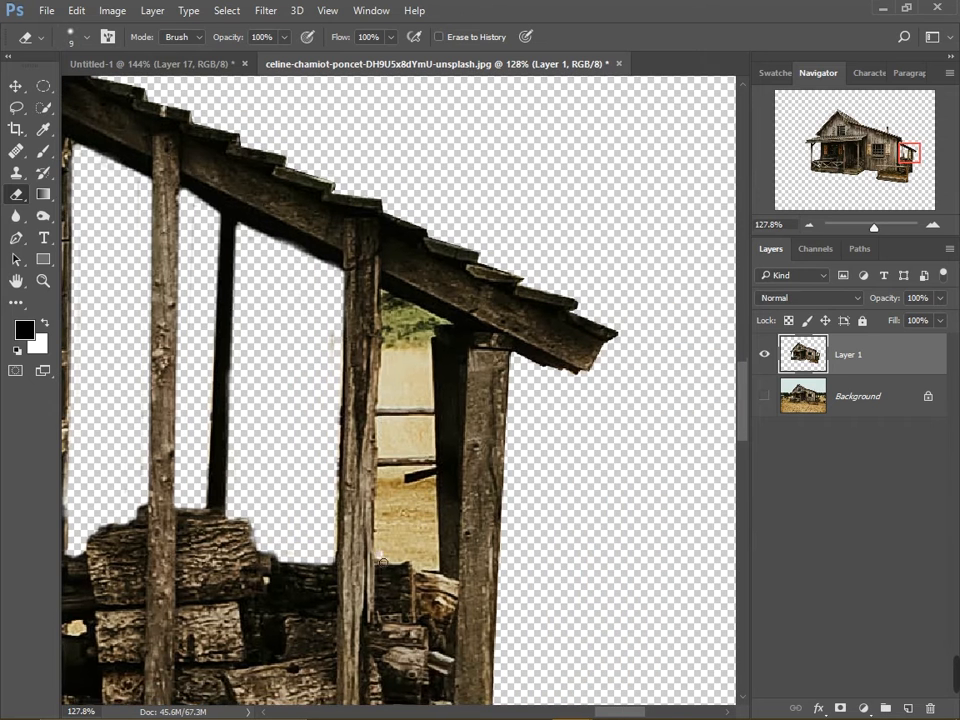
{"action": "mouse_move", "coordinate": [459, 354]}
{"action": "left_mouse_down"}
{"action": "mouse_move", "coordinate": [430, 520]}
{"action": "mouse_move", "coordinate": [440, 380]}
{"action": "mouse_move", "coordinate": [435, 463]}
{"action": "left_mouse_up"}
{"action": "scroll", "coordinate": [435, 463], "scroll_direction": "down", "scroll_amount": 3}
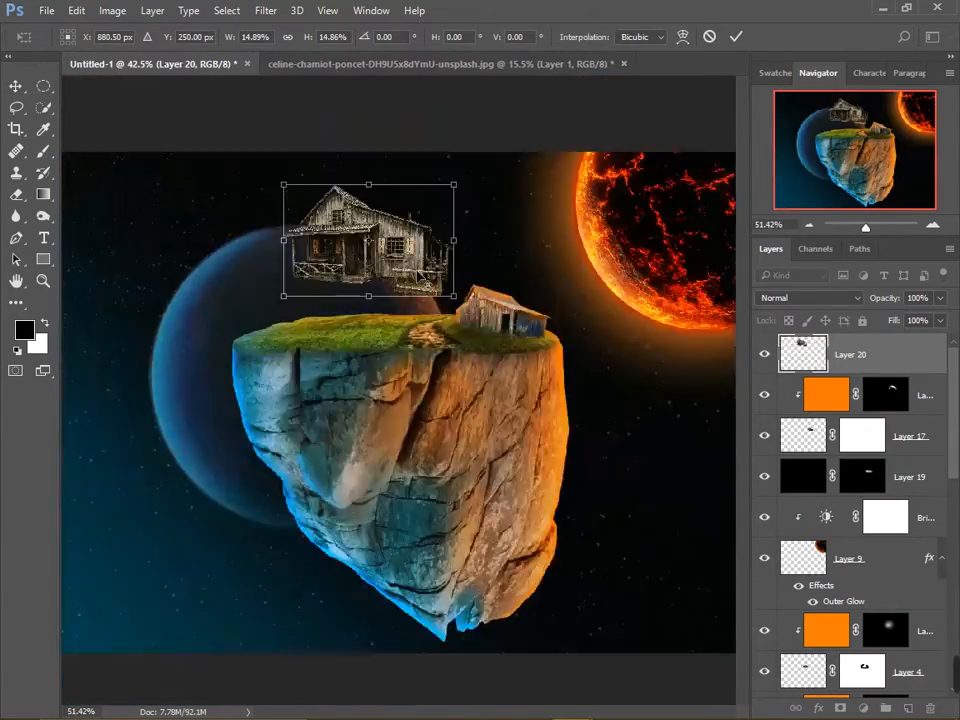
Flip the cabin horizontally, scale it to about 10%, and place it on the island's grass opposite the barn.
{"action": "scroll", "coordinate": [428, 285], "scroll_direction": "up", "scroll_amount": 4}
{"action": "right_click", "coordinate": [436, 245]}
{"action": "left_click", "coordinate": [480, 514]}
{"action": "left_click_drag", "start_coordinate": [486, 123], "coordinate": [420, 167]}
{"action": "left_click_drag", "start_coordinate": [367, 235], "coordinate": [283, 359]}
{"action": "left_click_drag", "start_coordinate": [334, 297], "coordinate": [354, 284]}
{"action": "left_click_drag", "start_coordinate": [343, 352], "coordinate": [346, 329]}
{"action": "key", "text": "Return"}
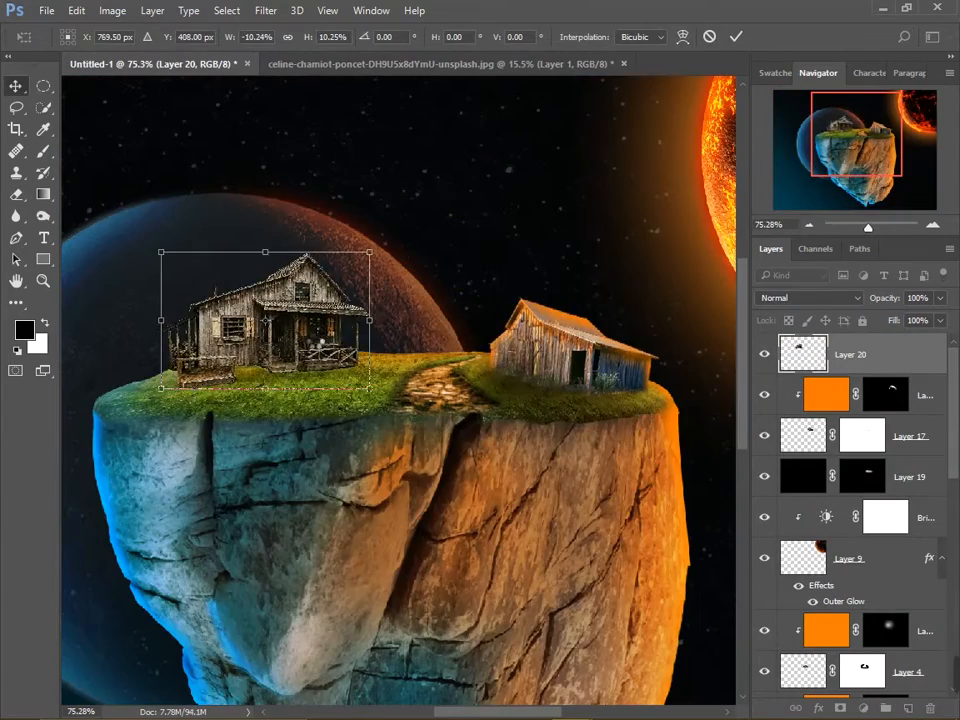
Erase the ground around the cabin's base, then add a mask to Layer 20 and blend the base with a 25 px grass brush.
{"action": "scroll", "coordinate": [240, 358], "scroll_direction": "up", "scroll_amount": 5}
{"action": "key", "text": "e"}
{"action": "left_click_drag", "start_coordinate": [246, 353], "coordinate": [262, 380]}
{"action": "left_click", "coordinate": [840, 708]}
{"action": "key", "text": "b"}
{"action": "left_click", "coordinate": [87, 38]}
{"action": "left_click", "coordinate": [170, 228]}
{"action": "key", "text": "x"}
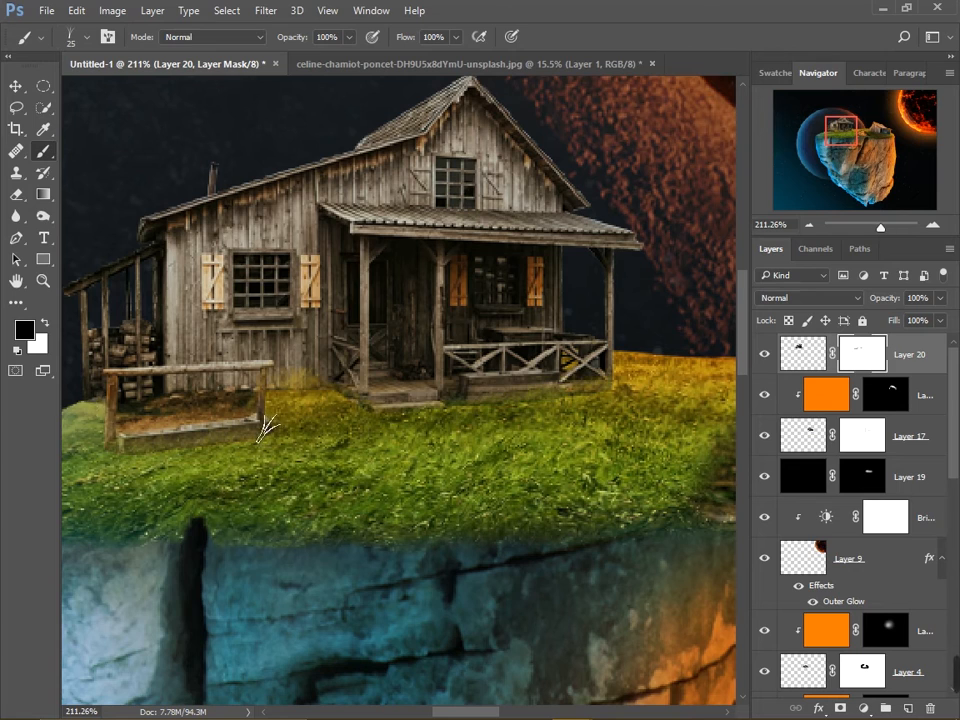
Add a new layer clipped to the cabin and fill it with orange.
{"action": "scroll", "coordinate": [430, 500], "scroll_direction": "down", "scroll_amount": 3}
{"action": "left_click", "coordinate": [908, 708]}
{"action": "key", "text": "ctrl+alt+g"}
{"action": "left_click", "coordinate": [24, 330]}
{"action": "left_click", "coordinate": [453, 482]}
{"action": "left_click_drag", "start_coordinate": [412, 308], "coordinate": [446, 281]}
{"action": "left_click", "coordinate": [604, 280]}
{"action": "key", "text": "alt+BackSpace"}
Set the orange layer to Overlay and hide it with an inverted layer mask.
{"action": "left_click", "coordinate": [788, 300]}
{"action": "left_click", "coordinate": [785, 498]}
{"action": "left_click", "coordinate": [841, 709]}
{"action": "key", "text": "ctrl+i"}
With a soft 150 px brush, paint white on the orange layer's mask to light the cabin's gable.
{"action": "key", "text": "]"}
{"action": "key", "text": "]"}
{"action": "key", "text": "]"}
{"action": "key", "text": "]"}
{"action": "key", "text": "]"}
{"action": "key", "text": "]"}
{"action": "key", "text": "]"}
{"action": "key", "text": "]"}
{"action": "left_click", "coordinate": [84, 37]}
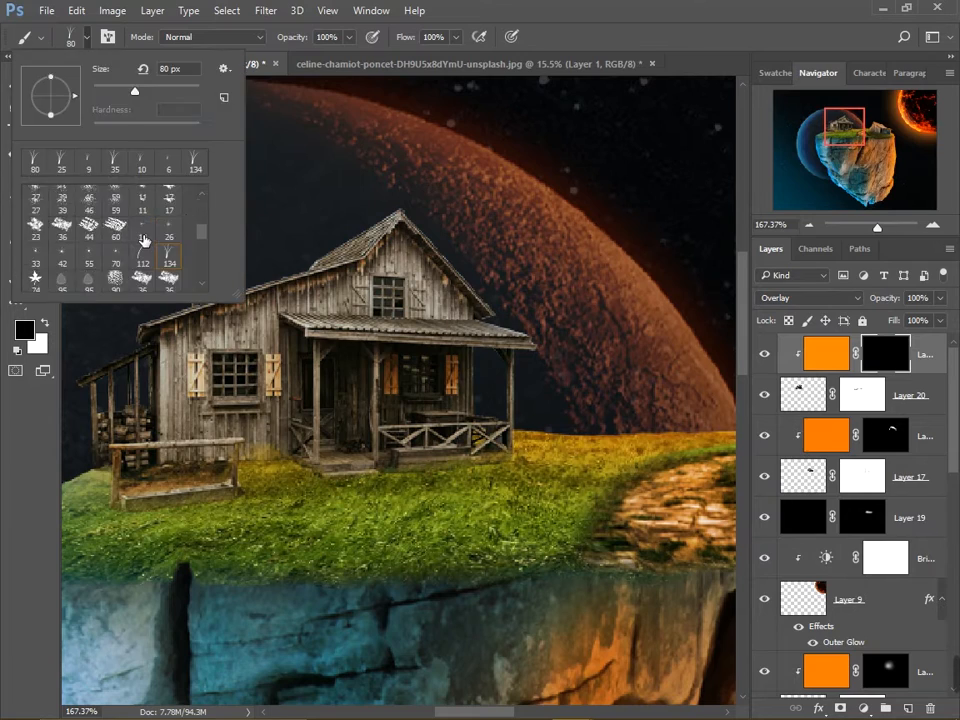
{"action": "key", "text": "x"}
{"action": "left_click_drag", "start_coordinate": [420, 230], "coordinate": [500, 250]}
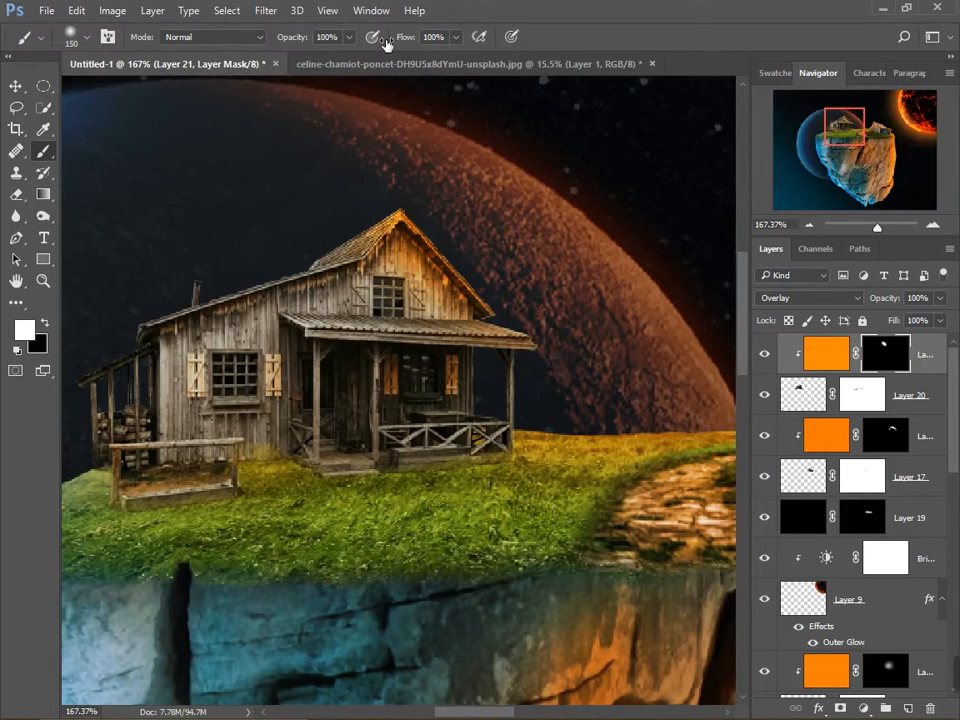
Lower the brush flow to 15% and build up the orange light over the cabin's roof, porch and posts.
{"action": "left_click_drag", "start_coordinate": [385, 44], "coordinate": [290, 37]}
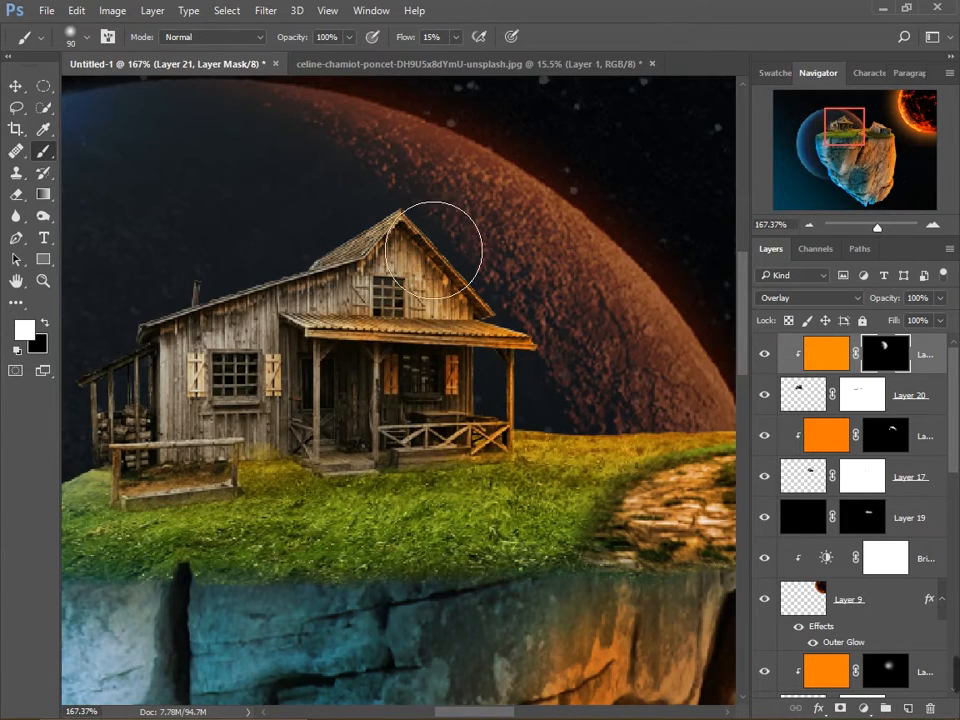
{"action": "scroll", "coordinate": [392, 289], "scroll_direction": "down", "scroll_amount": 3}
{"action": "scroll", "coordinate": [253, 274], "scroll_direction": "up", "scroll_amount": 5}
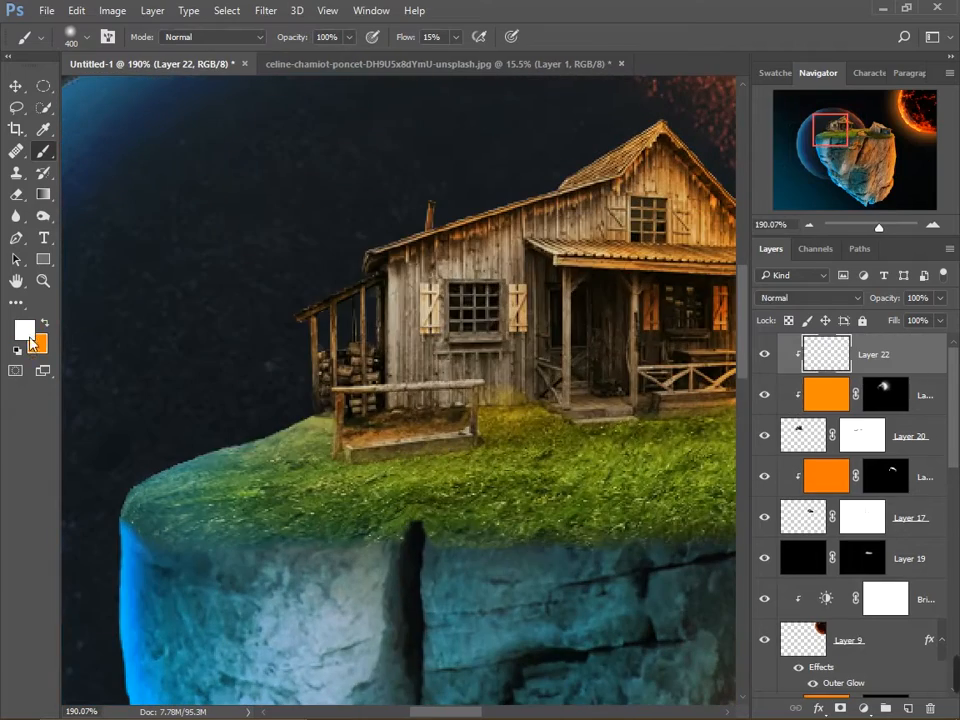
Fill the clipped Layer 22 above the cabin with bright blue.
{"action": "left_click", "coordinate": [29, 337]}
{"action": "left_click_drag", "start_coordinate": [457, 388], "coordinate": [457, 379]}
{"action": "left_click", "coordinate": [434, 290]}
{"action": "left_click", "coordinate": [623, 283]}
{"action": "key", "text": "alt+BackSpace"}
Set the blue layer to Overlay and add a black layer mask that hides it.
{"action": "left_click", "coordinate": [810, 298]}
{"action": "left_click", "coordinate": [784, 463]}
{"action": "left_click", "coordinate": [840, 708], "text": "alt"}
Reduce the soft brush to 125 px and paint blue light onto the cabin's lean-to side through the mask.
{"action": "key", "text": "bracketleft"}
{"action": "key", "text": "bracketleft"}
{"action": "key", "text": "bracketleft"}
{"action": "key", "text": "bracketleft"}
{"action": "key", "text": "bracketleft"}
{"action": "left_click_drag", "start_coordinate": [338, 398], "coordinate": [354, 328]}
{"action": "scroll", "coordinate": [405, 400], "scroll_direction": "down", "scroll_amount": 12}
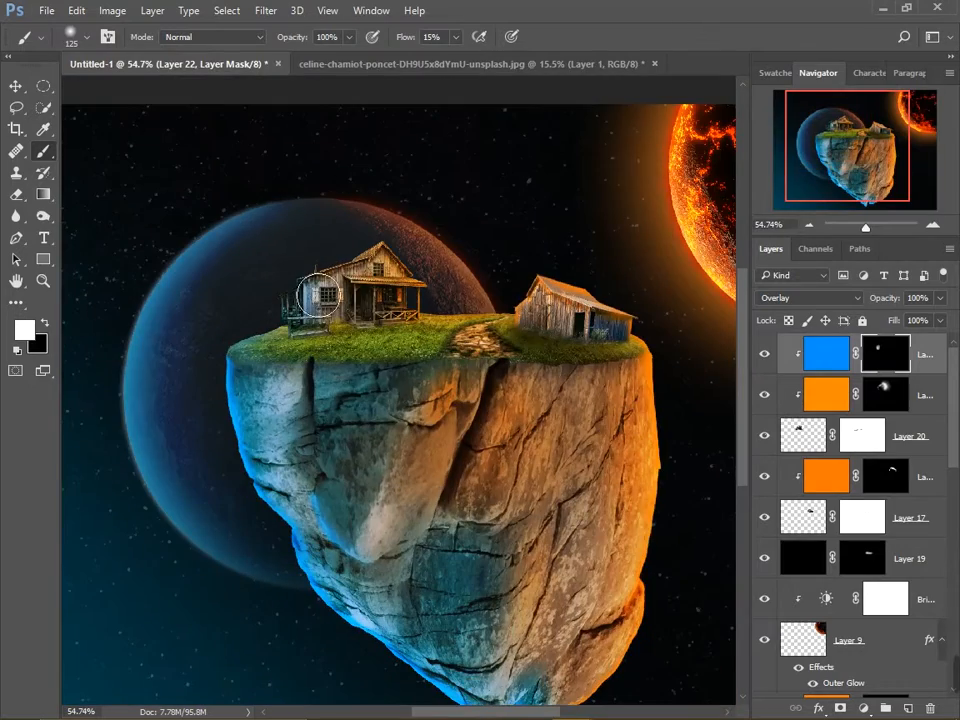
Open beach-1851083.jpg, the lighthouse photo.
{"action": "scroll", "coordinate": [305, 334], "scroll_direction": "up", "scroll_amount": 4}
{"action": "left_click", "coordinate": [47, 11]}
{"action": "left_click", "coordinate": [149, 54]}
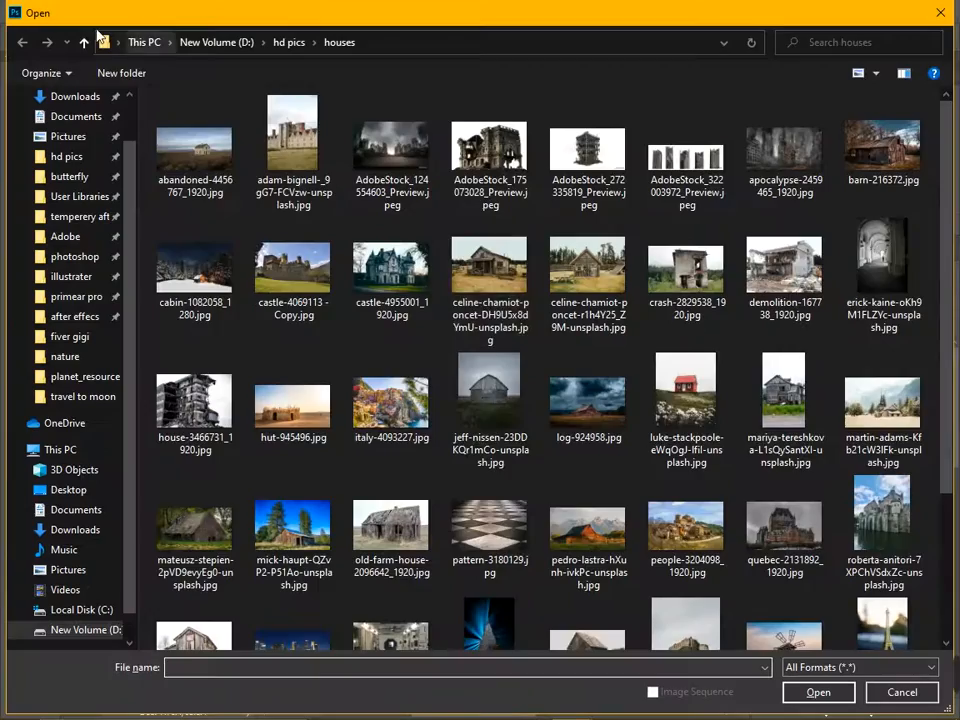
{"action": "left_click", "coordinate": [289, 42]}
{"action": "double_click", "coordinate": [750, 139]}
{"action": "key", "text": "Escape"}
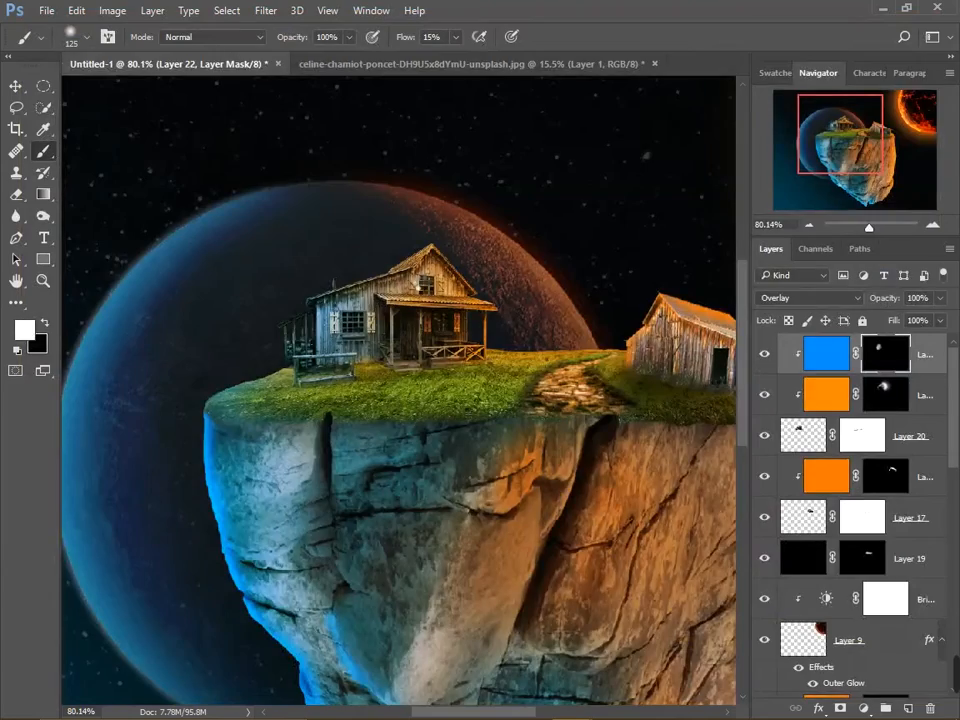
Quick-select the lighthouse from its tower down to the base building and front steps.
{"action": "key", "text": "w"}
{"action": "left_click_drag", "start_coordinate": [408, 585], "coordinate": [414, 185]}
{"action": "scroll", "coordinate": [416, 260], "scroll_direction": "up", "scroll_amount": 5}
{"action": "scroll", "coordinate": [400, 290], "scroll_direction": "down", "scroll_amount": 4}
{"action": "scroll", "coordinate": [376, 335], "scroll_direction": "up", "scroll_amount": 7}
{"action": "scroll", "coordinate": [378, 341], "scroll_direction": "up", "scroll_amount": 3}
{"action": "left_click_drag", "start_coordinate": [520, 150], "coordinate": [497, 510]}
{"action": "left_click_drag", "start_coordinate": [490, 640], "coordinate": [440, 130]}
{"action": "mouse_move", "coordinate": [340, 400]}
{"action": "left_mouse_down"}
{"action": "mouse_move", "coordinate": [446, 356]}
{"action": "mouse_move", "coordinate": [508, 367]}
{"action": "left_mouse_up"}
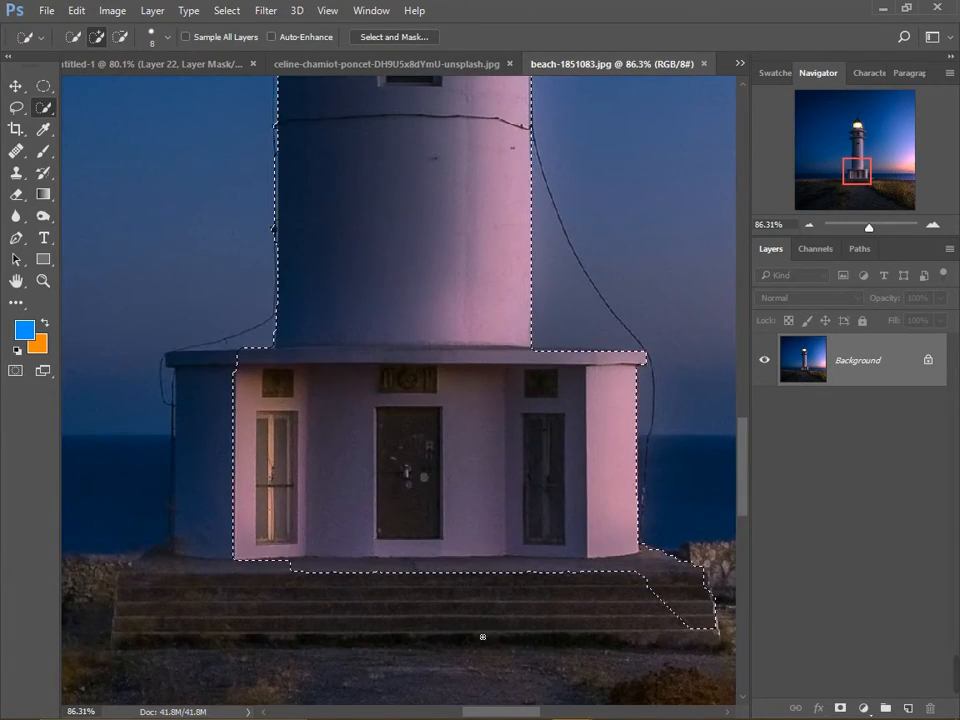
Bring the selected lighthouse into the floating island composition and scale it down to fit beside the barn.
{"action": "scroll", "coordinate": [297, 370], "scroll_direction": "down", "scroll_amount": 10}
{"action": "key", "text": "v"}
{"action": "left_click_drag", "start_coordinate": [341, 303], "coordinate": [371, 251]}
{"action": "key", "text": "ctrl+t"}
{"action": "scroll", "coordinate": [371, 251], "scroll_direction": "down", "scroll_amount": 5}
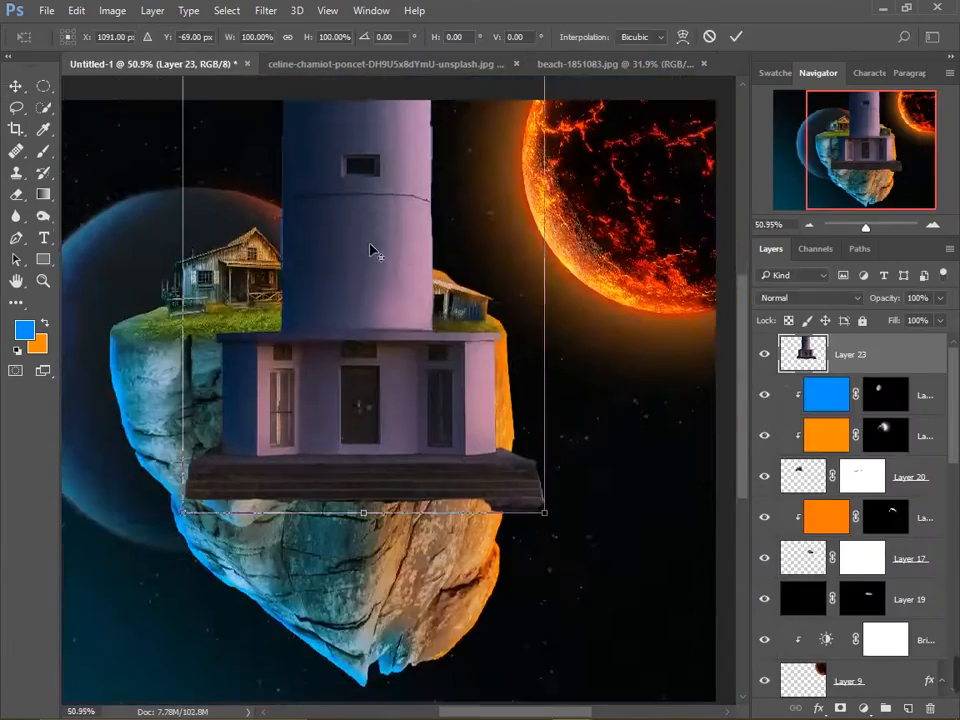
{"action": "scroll", "coordinate": [371, 251], "scroll_direction": "down", "scroll_amount": 9}
{"action": "left_click_drag", "start_coordinate": [501, 436], "coordinate": [436, 282]}
{"action": "scroll", "coordinate": [438, 298], "scroll_direction": "up", "scroll_amount": 7}
{"action": "left_click_drag", "start_coordinate": [446, 150], "coordinate": [478, 280]}
{"action": "key", "text": "Return"}
Move the lighthouse layer beneath the barn layers, position its tower behind the barn roof and trim off its base.
{"action": "left_click_drag", "start_coordinate": [833, 360], "coordinate": [851, 622]}
{"action": "scroll", "coordinate": [490, 213], "scroll_direction": "up", "scroll_amount": 8}
{"action": "key", "text": "v"}
{"action": "mouse_move", "coordinate": [473, 273]}
{"action": "left_mouse_down"}
{"action": "mouse_move", "coordinate": [481, 290]}
{"action": "mouse_move", "coordinate": [500, 291]}
{"action": "left_mouse_up"}
{"action": "scroll", "coordinate": [500, 291], "scroll_direction": "up", "scroll_amount": 6}
{"action": "key", "text": "w"}
{"action": "mouse_move", "coordinate": [617, 384]}
{"action": "left_mouse_down"}
{"action": "mouse_move", "coordinate": [536, 493]}
{"action": "mouse_move", "coordinate": [506, 308]}
{"action": "left_mouse_up"}
Add a layer clipped to the lighthouse, fill it with orange and change its blend mode.
{"action": "left_click", "coordinate": [908, 708]}
{"action": "left_click", "coordinate": [868, 619], "text": "alt"}
{"action": "key", "text": "x"}
{"action": "key", "text": "alt+BackSpace"}
{"action": "left_click", "coordinate": [811, 299]}
{"action": "left_click", "coordinate": [779, 479]}
Hide the orange layer with a black mask and brush warm light onto the lighthouse tower.
{"action": "left_click", "coordinate": [840, 708], "text": "alt"}
{"action": "key", "text": "b"}
On a new layer beneath the lighthouse, paint soft black shading over the path and grass, reducing the brush to 35 px.
{"action": "scroll", "coordinate": [511, 299], "scroll_direction": "down", "scroll_amount": 3}
{"action": "left_click", "coordinate": [922, 681]}
{"action": "left_click", "coordinate": [908, 708]}
{"action": "left_click_drag", "start_coordinate": [400, 450], "coordinate": [486, 305]}
{"action": "left_click", "coordinate": [17, 351]}
{"action": "key", "text": "bracketleft"}
{"action": "key", "text": "bracketleft"}
{"action": "key", "text": "bracketleft"}
{"action": "key", "text": "bracketleft"}
{"action": "key", "text": "bracketleft"}
{"action": "key", "text": "bracketleft"}
{"action": "key", "text": "bracketleft"}
{"action": "key", "text": "bracketleft"}
{"action": "left_click_drag", "start_coordinate": [345, 385], "coordinate": [305, 420]}
{"action": "key", "text": "bracketleft"}
{"action": "key", "text": "bracketleft"}
{"action": "key", "text": "bracketleft"}
{"action": "key", "text": "bracketleft"}
{"action": "key", "text": "bracketleft"}
Soften the painted grass shading with a 15 px Field Blur.
{"action": "left_click", "coordinate": [265, 10]}
{"action": "left_click", "coordinate": [522, 208]}
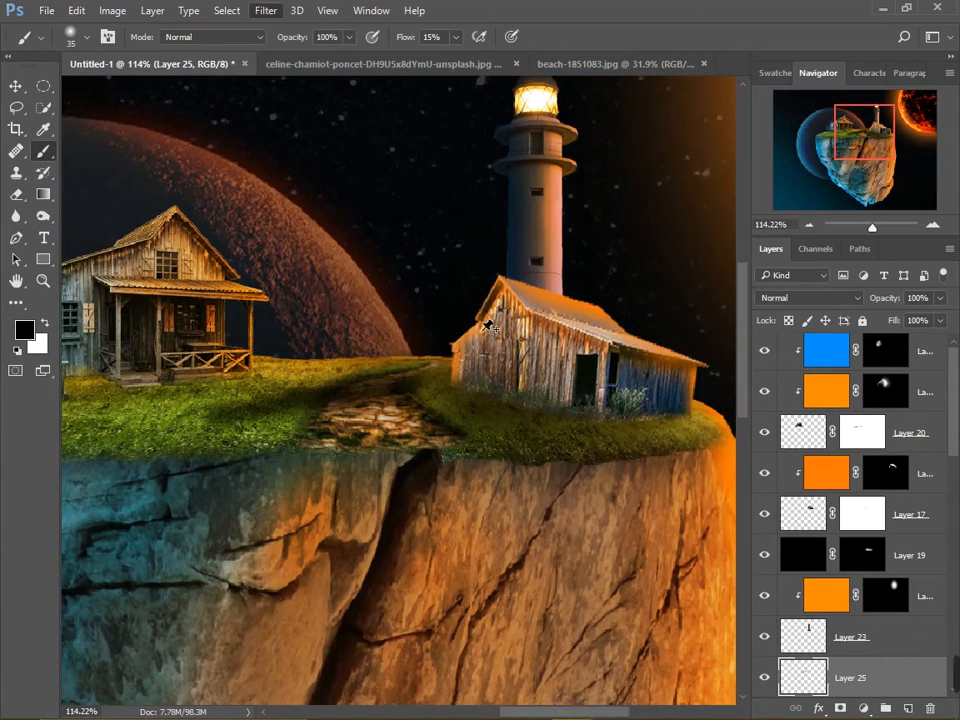
{"action": "left_click", "coordinate": [399, 374]}
{"action": "left_click", "coordinate": [165, 409]}
{"action": "left_click", "coordinate": [231, 594]}
{"action": "key", "text": "Delete"}
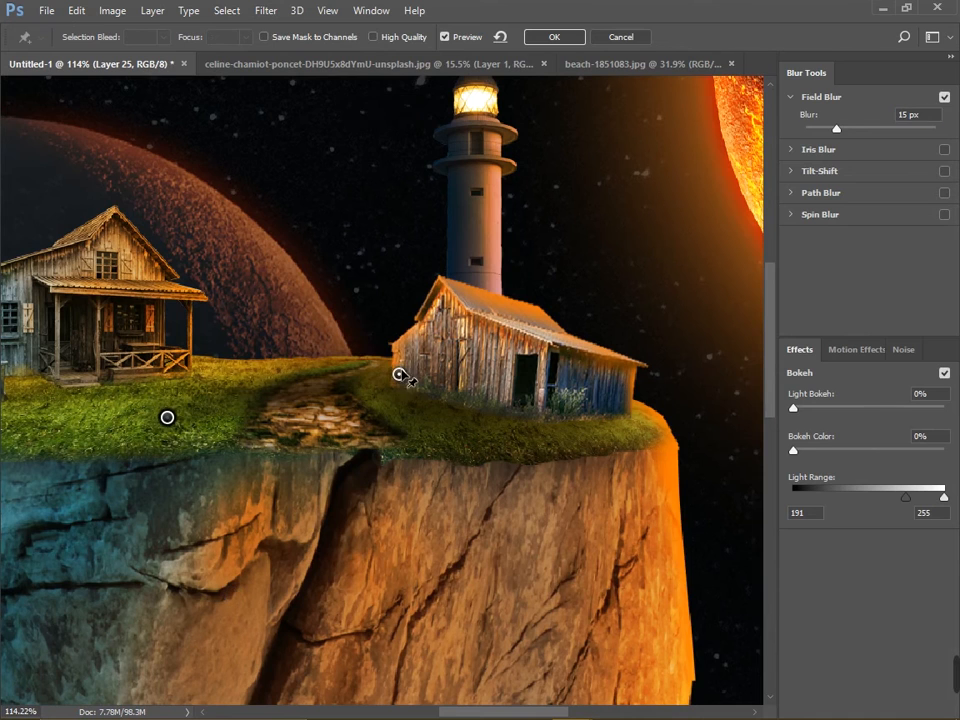
{"action": "left_click", "coordinate": [561, 40]}
{"action": "scroll", "coordinate": [399, 303], "scroll_direction": "down", "scroll_amount": 9}
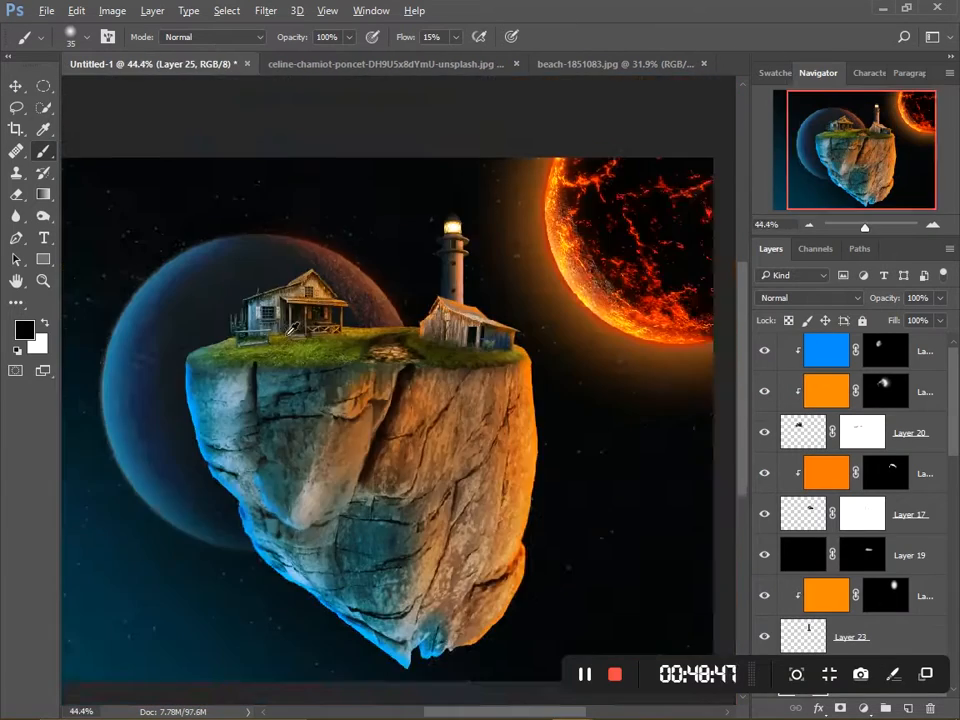
Add another layer below the shading, enlarge the soft brush to 100 px and paint a black shadow under the cabin.
{"action": "scroll", "coordinate": [200, 318], "scroll_direction": "up", "scroll_amount": 9}
{"action": "scroll", "coordinate": [876, 604], "scroll_direction": "down", "scroll_amount": 3}
{"action": "left_click", "coordinate": [922, 598]}
{"action": "left_click", "coordinate": [908, 708]}
{"action": "key", "text": "bracketright"}
{"action": "key", "text": "bracketright"}
{"action": "key", "text": "bracketright"}
{"action": "key", "text": "bracketright"}
{"action": "key", "text": "bracketright"}
{"action": "key", "text": "bracketright"}
{"action": "key", "text": "bracketright"}
{"action": "key", "text": "bracketright"}
{"action": "mouse_move", "coordinate": [380, 361]}
{"action": "left_mouse_down"}
{"action": "mouse_move", "coordinate": [339, 426]}
{"action": "mouse_move", "coordinate": [376, 383]}
{"action": "left_mouse_up"}
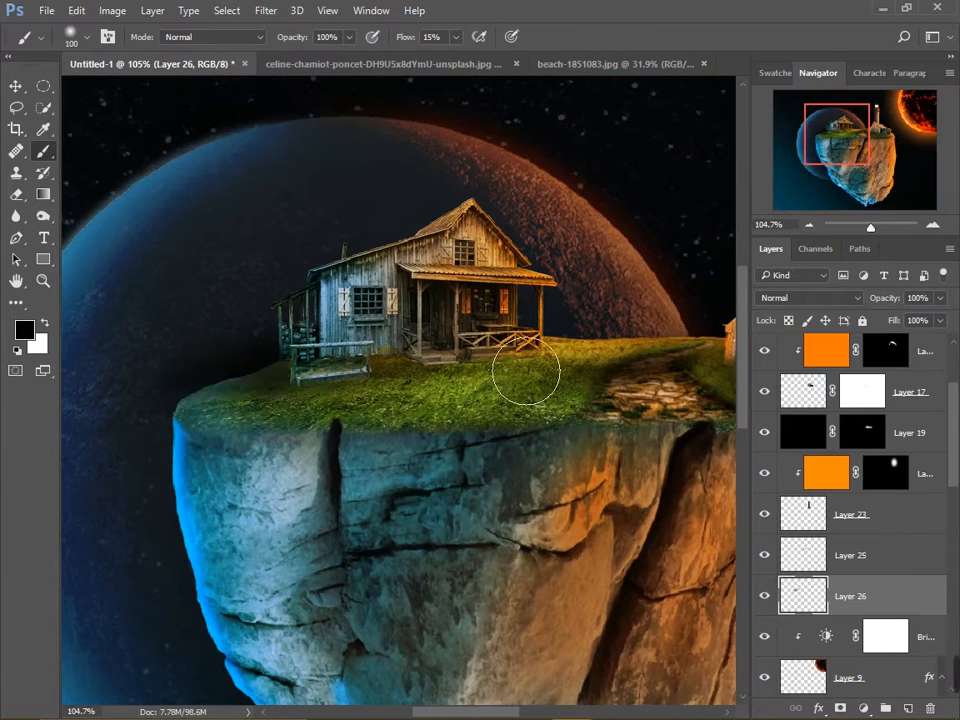
Erase the cabin shadow that spills past the island's edge with a 35 px soft eraser.
{"action": "scroll", "coordinate": [188, 405], "scroll_direction": "up", "scroll_amount": 2}
{"action": "key", "text": "e"}
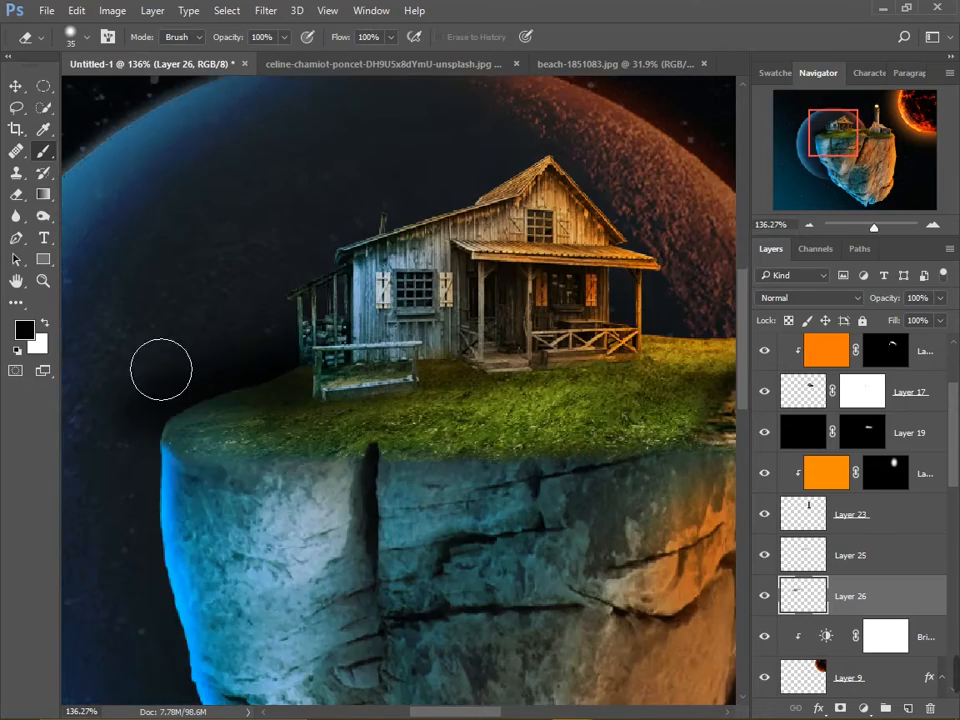
{"action": "scroll", "coordinate": [313, 342], "scroll_direction": "down", "scroll_amount": 3}
{"action": "scroll", "coordinate": [321, 285], "scroll_direction": "up", "scroll_amount": 5}
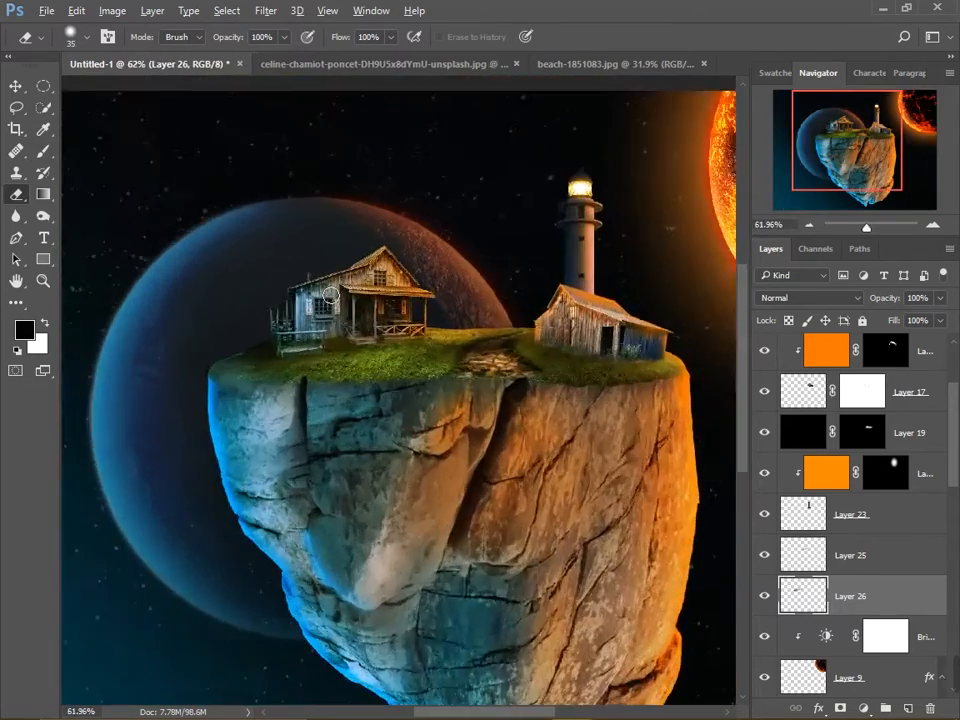
{"action": "scroll", "coordinate": [829, 636], "scroll_direction": "up", "scroll_amount": 3}
{"action": "scroll", "coordinate": [555, 229], "scroll_direction": "up", "scroll_amount": 6}
Try to copy the lighthouse's glowing lamp onto a new top layer and fit it over the cabin window.
{"action": "key", "text": "ctrl+alt+shift+n"}
{"action": "left_click_drag", "start_coordinate": [840, 639], "coordinate": [840, 336]}
{"action": "scroll", "coordinate": [834, 596], "scroll_direction": "down", "scroll_amount": 1}
{"action": "left_click", "coordinate": [826, 598]}
{"action": "key", "text": "ctrl+alt+g"}
{"action": "left_click_drag", "start_coordinate": [606, 620], "coordinate": [715, 528]}
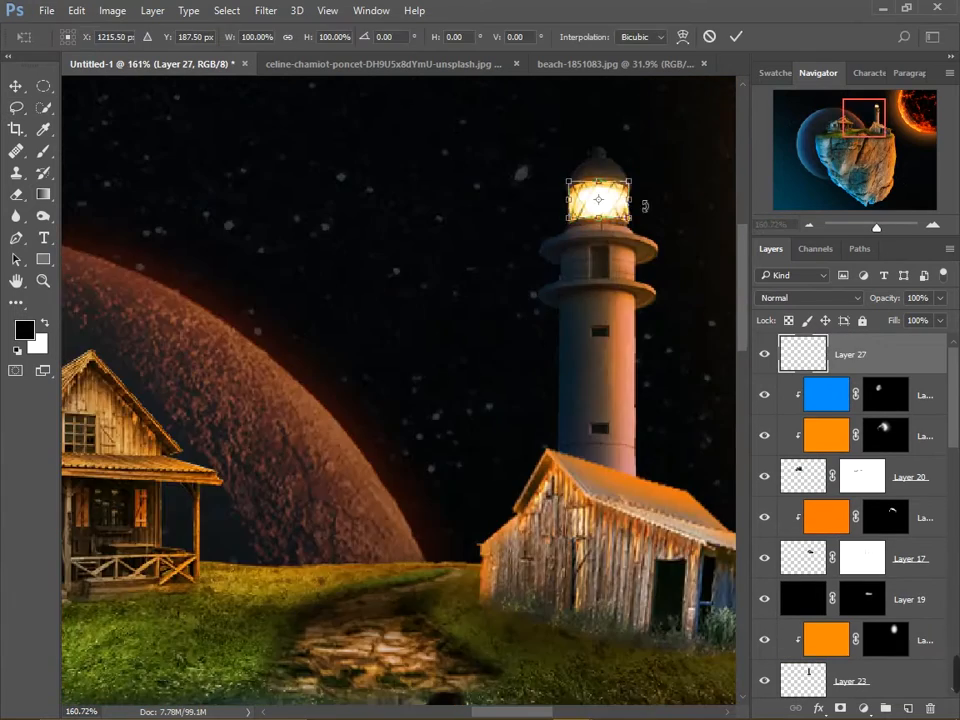
{"action": "scroll", "coordinate": [300, 350], "scroll_direction": "up", "scroll_amount": 5}
{"action": "left_click_drag", "start_coordinate": [310, 343], "coordinate": [277, 340]}
{"action": "key", "text": "Return"}
{"action": "key", "text": "v"}
Try different blend modes and a changed opacity on the copied lamp light.
{"action": "left_click", "coordinate": [785, 299]}
{"action": "left_click", "coordinate": [774, 462]}
{"action": "left_click", "coordinate": [803, 299]}
{"action": "left_click", "coordinate": [803, 313]}
{"action": "left_click_drag", "start_coordinate": [885, 298], "coordinate": [866, 299]}
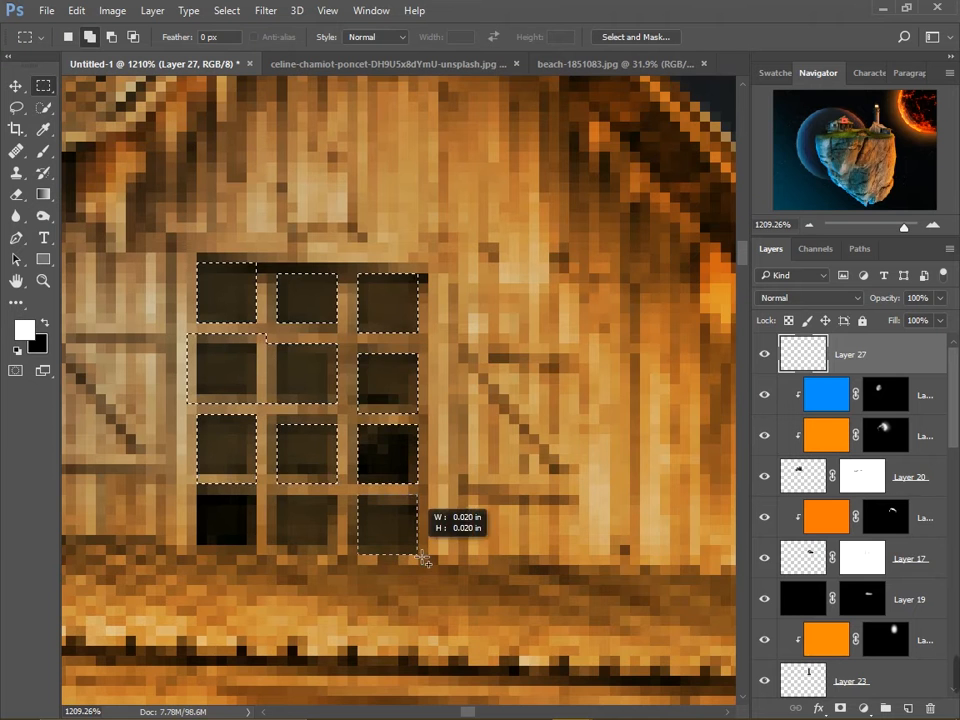
Select the individual glass panes of the cabin's upper window, subtracting the wooden bars between them.
{"action": "left_click_drag", "start_coordinate": [201, 497], "coordinate": [256, 553]}
{"action": "scroll", "coordinate": [262, 480], "scroll_direction": "up", "scroll_amount": 1}
{"action": "scroll", "coordinate": [296, 350], "scroll_direction": "up", "scroll_amount": 3}
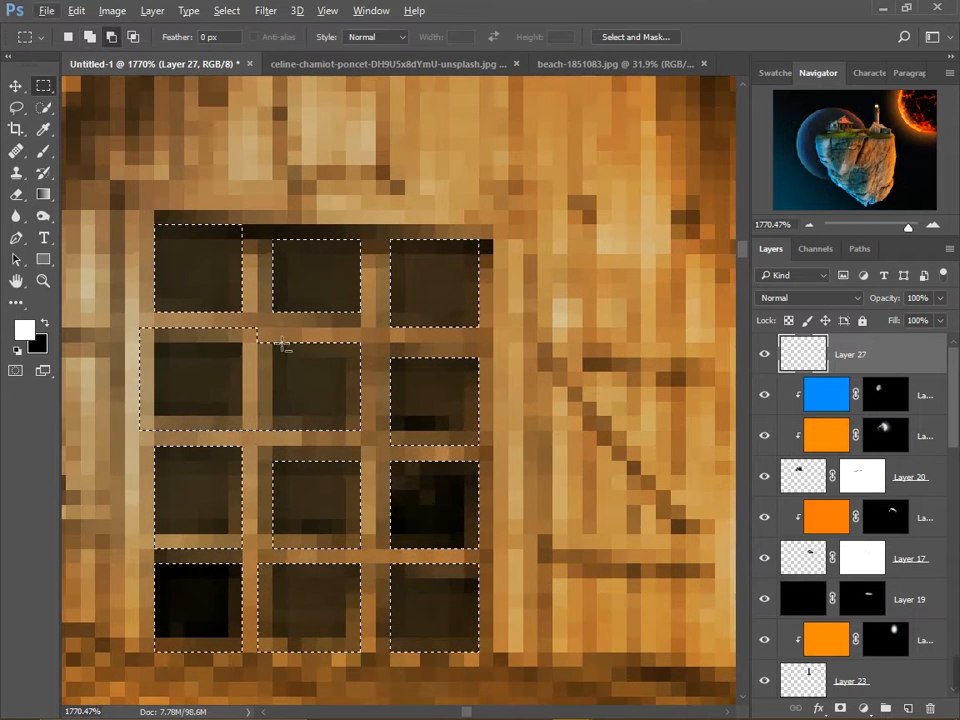
{"action": "left_click_drag", "start_coordinate": [247, 448], "coordinate": [287, 329]}
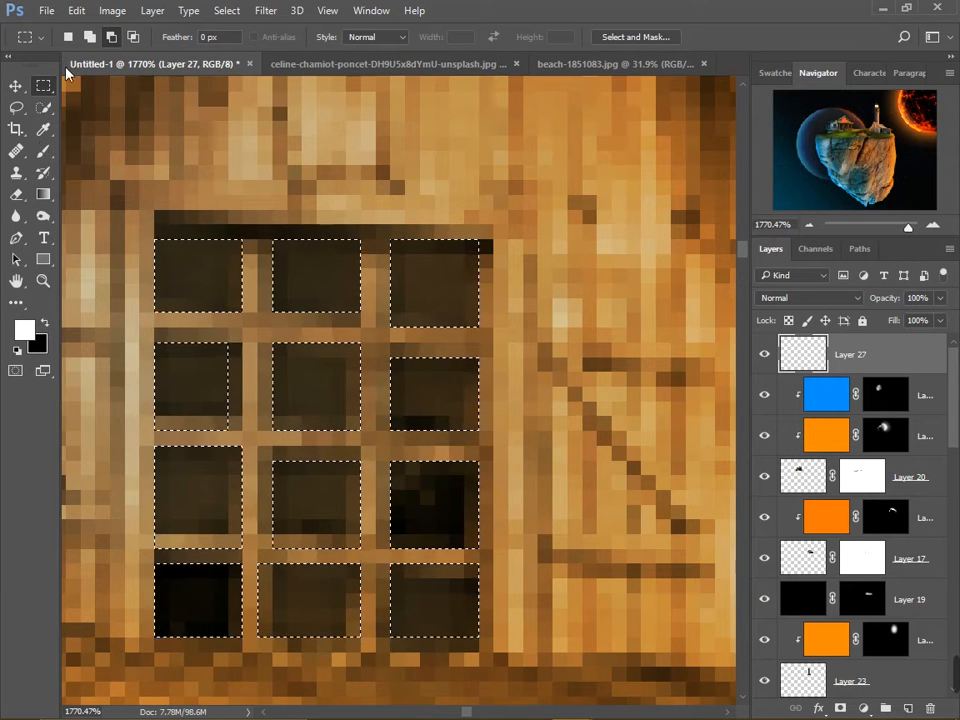
{"action": "left_click_drag", "start_coordinate": [203, 346], "coordinate": [248, 445]}
{"action": "scroll", "coordinate": [248, 445], "scroll_direction": "down", "scroll_amount": 5}
Separate the joined left-hand panes in the selection, fill all the panes with white on Layer 27 and deselect.
{"action": "key", "text": "alt+BackSpace"}
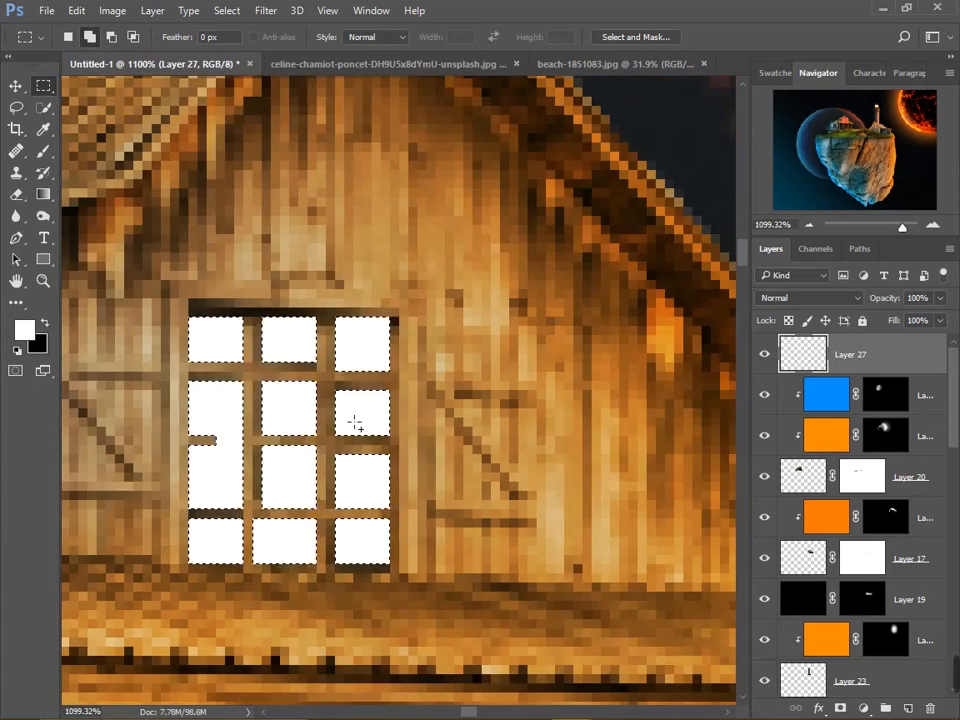
{"action": "key", "text": "ctrl+z"}
{"action": "scroll", "coordinate": [217, 457], "scroll_direction": "up", "scroll_amount": 7}
{"action": "left_click_drag", "start_coordinate": [113, 397], "coordinate": [282, 428]}
{"action": "key", "text": "alt+BackSpace"}
{"action": "key", "text": "ctrl+d"}
Give the white window-pane layer an orange Outer Glow.
{"action": "scroll", "coordinate": [436, 391], "scroll_direction": "down", "scroll_amount": 10}
{"action": "double_click", "coordinate": [902, 362]}
{"action": "left_click", "coordinate": [201, 392]}
{"action": "left_click_drag", "start_coordinate": [286, 102], "coordinate": [667, 362]}
{"action": "left_click_drag", "start_coordinate": [903, 557], "coordinate": [837, 557]}
{"action": "left_click_drag", "start_coordinate": [700, 361], "coordinate": [429, 434]}
{"action": "left_click", "coordinate": [840, 467]}
Reopen the pane layer's effects and fine-tune the Outer Glow's size and opacity.
{"action": "double_click", "coordinate": [902, 356]}
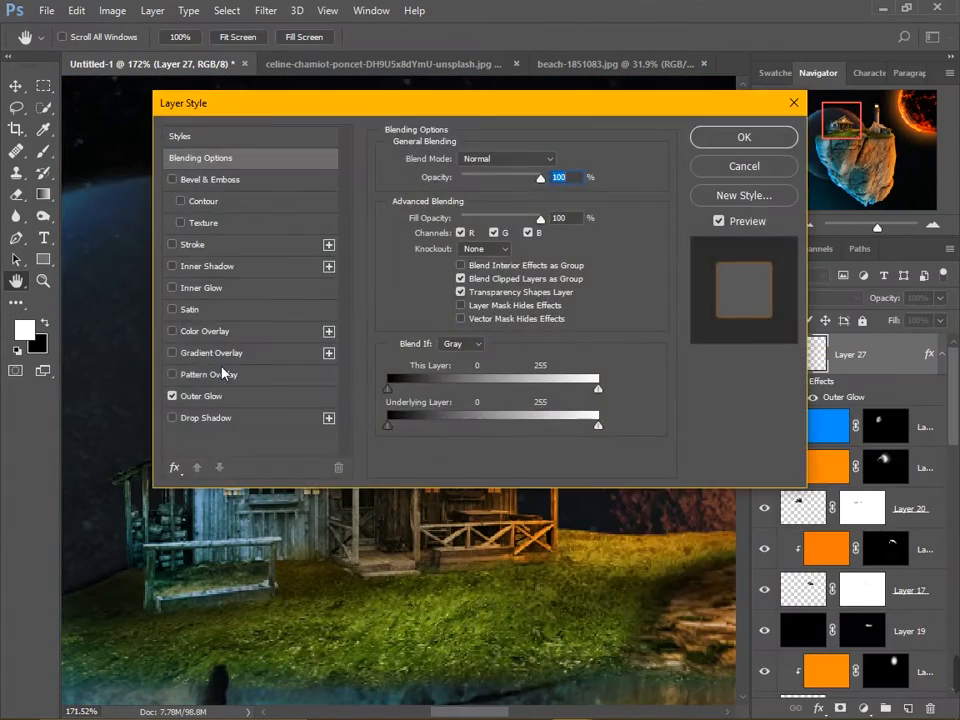
{"action": "left_click", "coordinate": [208, 266]}
{"action": "left_click_drag", "start_coordinate": [266, 108], "coordinate": [571, 423]}
{"action": "left_click_drag", "start_coordinate": [758, 583], "coordinate": [751, 584]}
{"action": "left_click_drag", "start_coordinate": [781, 498], "coordinate": [751, 520]}
{"action": "left_click_drag", "start_coordinate": [752, 584], "coordinate": [761, 584]}
{"action": "left_click_drag", "start_coordinate": [832, 498], "coordinate": [781, 496]}
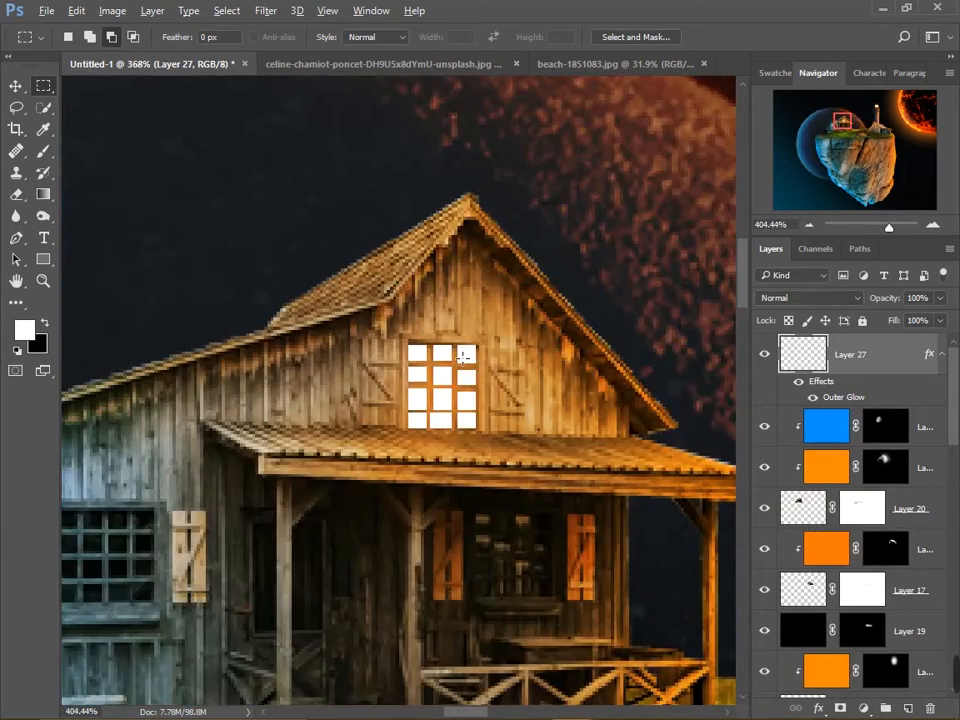
Hide the white panes with a black mask and reveal each one softly using a 7 px brush at 100% flow.
{"action": "scroll", "coordinate": [440, 354], "scroll_direction": "up", "scroll_amount": 5}
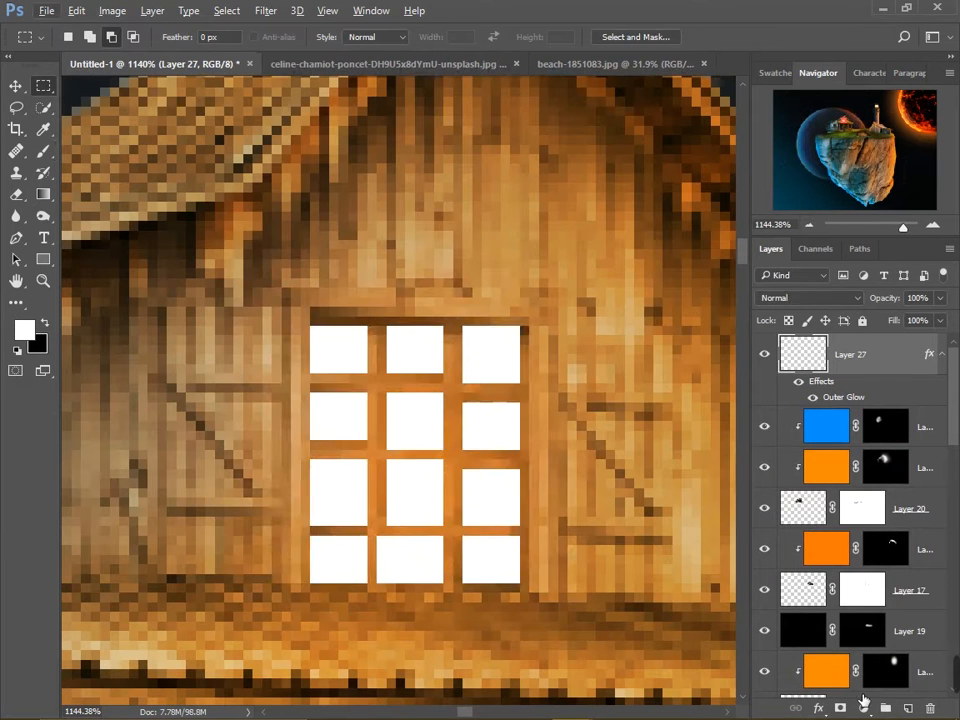
{"action": "left_click", "coordinate": [840, 707], "text": "alt"}
{"action": "key", "text": "b"}
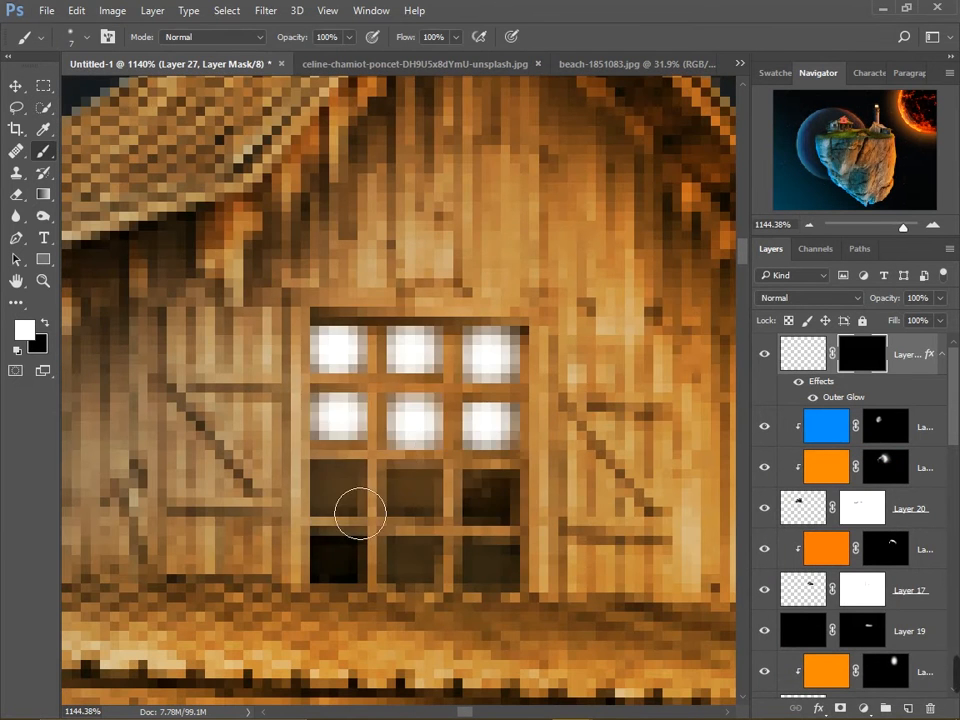
{"action": "mouse_move", "coordinate": [509, 527]}
{"action": "left_mouse_down"}
{"action": "mouse_move", "coordinate": [516, 599]}
{"action": "mouse_move", "coordinate": [429, 579]}
{"action": "left_mouse_up"}
Readjust the window panes' Outer Glow to suit the softened light.
{"action": "scroll", "coordinate": [519, 427], "scroll_direction": "down", "scroll_amount": 10}
{"action": "double_click", "coordinate": [856, 400]}
{"action": "left_click_drag", "start_coordinate": [596, 152], "coordinate": [640, 144]}
{"action": "left_click_drag", "start_coordinate": [779, 418], "coordinate": [791, 418]}
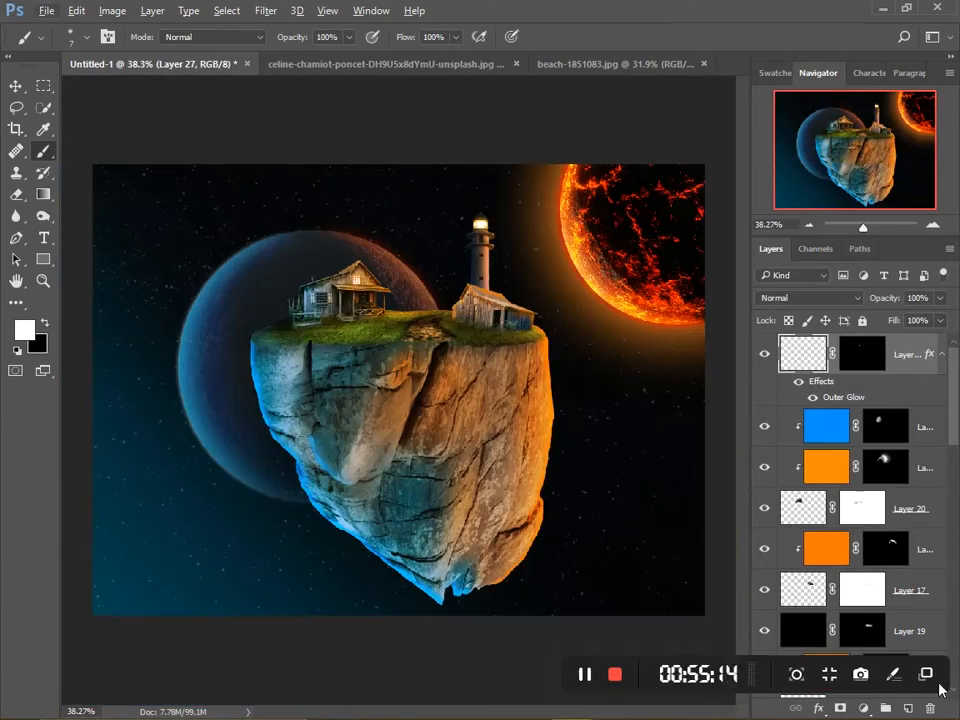
Close the cabin and lighthouse source photos and open the photo of the tree-covered rock island in the sea.
{"action": "left_click_drag", "start_coordinate": [450, 64], "coordinate": [412, 95]}
{"action": "left_click", "coordinate": [697, 94]}
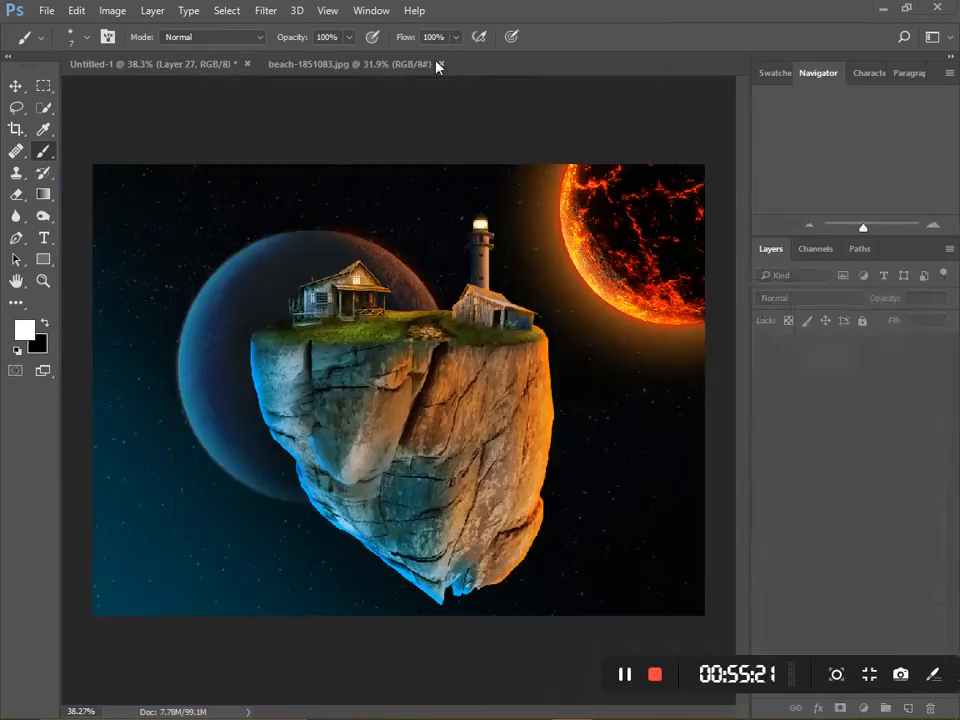
{"action": "left_click", "coordinate": [485, 286]}
{"action": "left_click_drag", "start_coordinate": [340, 64], "coordinate": [342, 84]}
{"action": "left_click", "coordinate": [913, 82]}
{"action": "key", "text": "ctrl+o"}
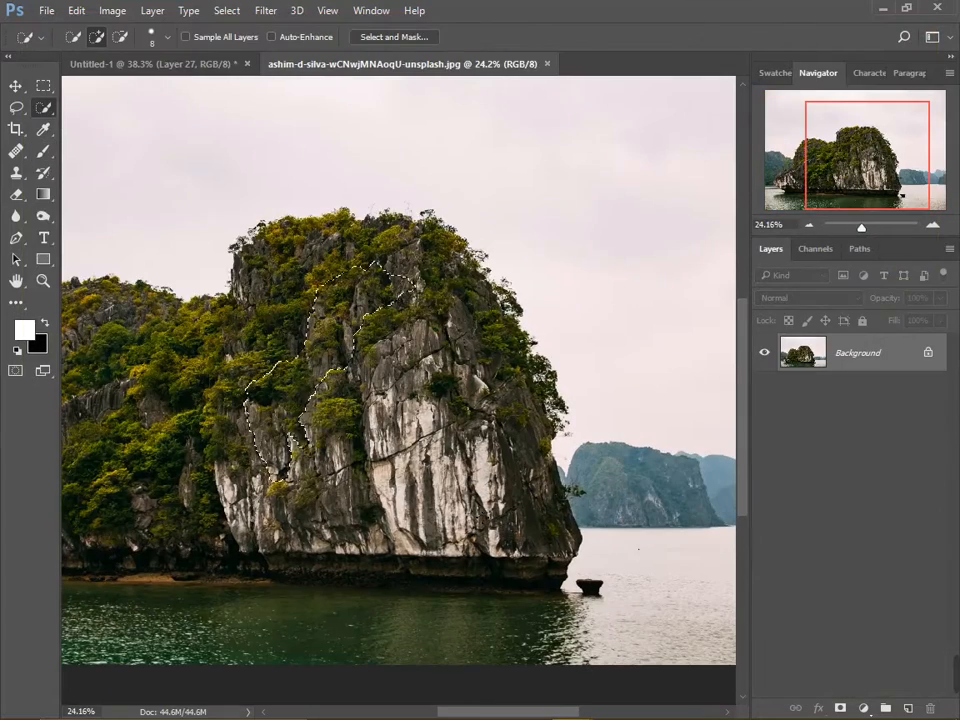
Select the tree-covered rock island with the Quick Selection tool, adjusting the brush size to cover the whole formation.
{"action": "left_click_drag", "start_coordinate": [224, 416], "coordinate": [120, 465]}
{"action": "key", "text": "bracketright"}
{"action": "key", "text": "bracketright"}
{"action": "key", "text": "bracketright"}
{"action": "key", "text": "bracketright"}
{"action": "key", "text": "bracketright"}
{"action": "key", "text": "bracketright"}
{"action": "key", "text": "bracketright"}
{"action": "key", "text": "bracketright"}
{"action": "key", "text": "bracketright"}
{"action": "key", "text": "bracketright"}
{"action": "key", "text": "bracketright"}
{"action": "key", "text": "bracketright"}
{"action": "key", "text": "bracketright"}
{"action": "key", "text": "bracketright"}
{"action": "key", "text": "bracketright"}
{"action": "key", "text": "bracketright"}
{"action": "key", "text": "bracketright"}
{"action": "key", "text": "bracketright"}
{"action": "key", "text": "bracketright"}
{"action": "key", "text": "bracketright"}
{"action": "key", "text": "bracketleft"}
{"action": "key", "text": "bracketleft"}
{"action": "key", "text": "bracketleft"}
{"action": "key", "text": "bracketleft"}
{"action": "key", "text": "bracketleft"}
{"action": "key", "text": "bracketleft"}
{"action": "left_click_drag", "start_coordinate": [500, 450], "coordinate": [517, 539]}
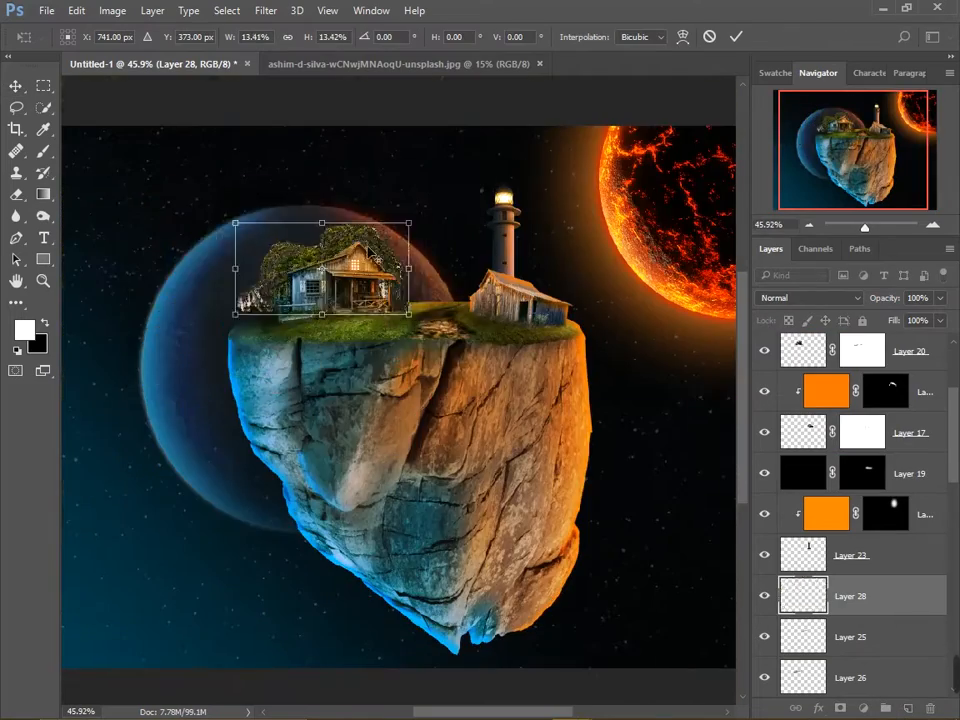
Scale and position the tree-covered rock in the composite so it rises from the grass behind the cabin.
{"action": "scroll", "coordinate": [367, 250], "scroll_direction": "up", "scroll_amount": 3}
{"action": "left_click_drag", "start_coordinate": [292, 207], "coordinate": [292, 144]}
{"action": "left_click_drag", "start_coordinate": [140, 257], "coordinate": [201, 257]}
{"action": "left_click_drag", "start_coordinate": [427, 200], "coordinate": [457, 196]}
{"action": "left_click_drag", "start_coordinate": [474, 366], "coordinate": [478, 329]}
{"action": "left_click_drag", "start_coordinate": [432, 244], "coordinate": [427, 258]}
{"action": "left_click_drag", "start_coordinate": [478, 154], "coordinate": [467, 144]}
{"action": "key", "text": "Return"}
Add a layer mask to the tree-covered rock and blend its base into the grass with the Brush.
{"action": "scroll", "coordinate": [445, 290], "scroll_direction": "up", "scroll_amount": 5}
{"action": "left_click", "coordinate": [841, 708]}
{"action": "key", "text": "b"}
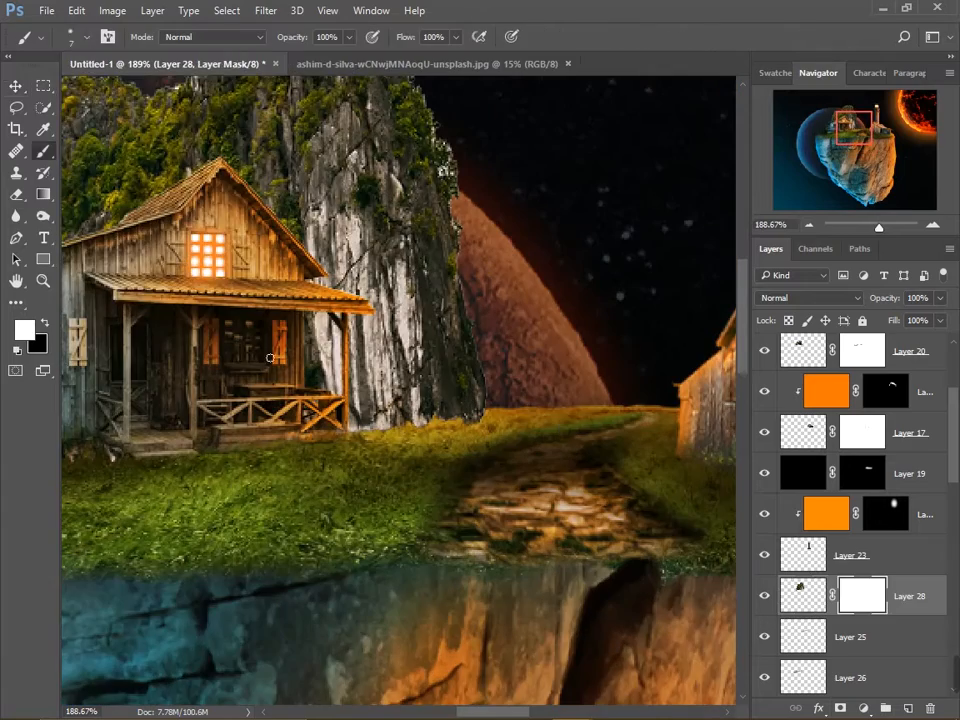
{"action": "scroll", "coordinate": [486, 560], "scroll_direction": "down", "scroll_amount": 2}
Light the sun-facing side of the tree-covered rock with a clipped orange Overlay layer, painting through a black mask with a soft low-flow brush.
{"action": "left_click", "coordinate": [908, 708]}
{"action": "key", "text": "ctrl+alt+g"}
{"action": "left_click", "coordinate": [23, 333]}
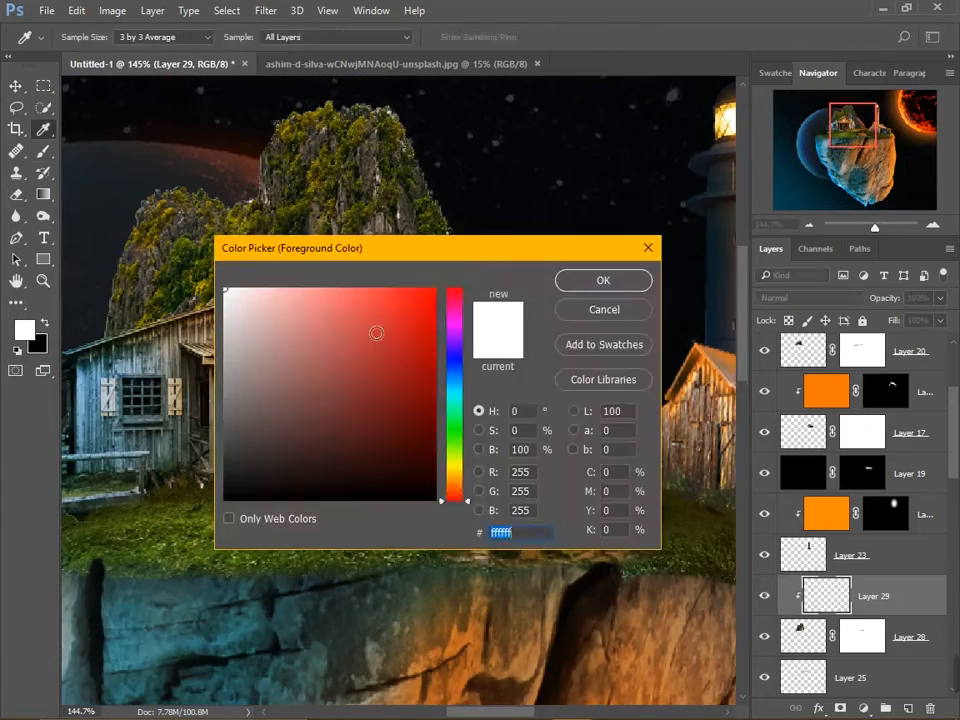
{"action": "left_click", "coordinate": [595, 283]}
{"action": "key", "text": "alt+BackSpace"}
{"action": "left_click", "coordinate": [809, 298]}
{"action": "left_click", "coordinate": [819, 558]}
{"action": "left_click", "coordinate": [841, 708], "text": "alt"}
{"action": "left_click_drag", "start_coordinate": [530, 340], "coordinate": [431, 434]}
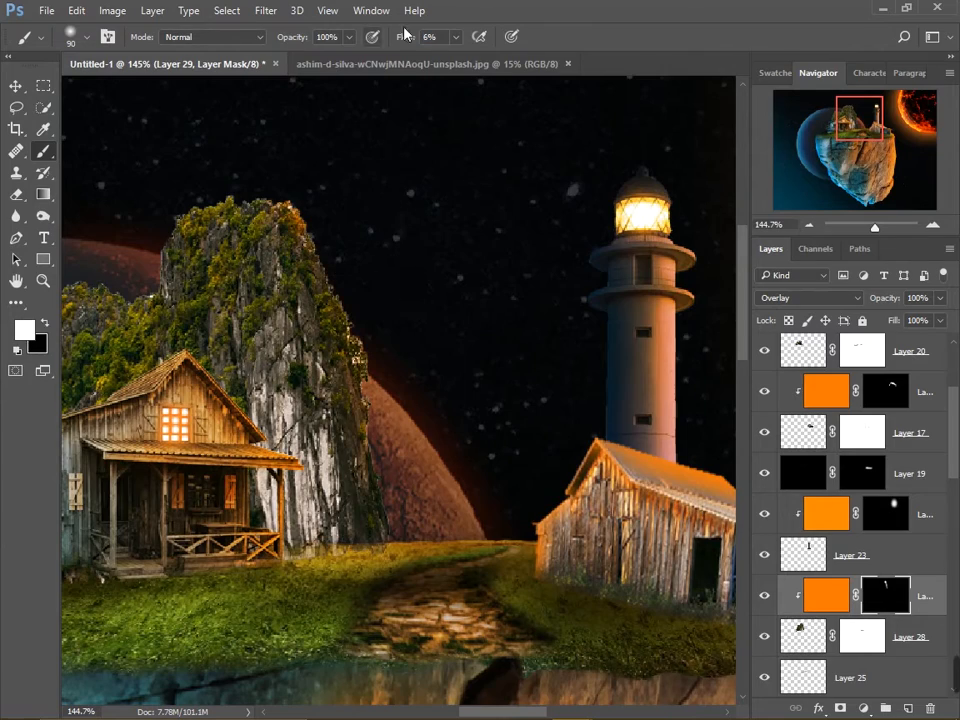
{"action": "scroll", "coordinate": [370, 125], "scroll_direction": "down", "scroll_amount": 3}
{"action": "left_click_drag", "start_coordinate": [300, 274], "coordinate": [284, 204]}
Light the planet-facing side of the tree-covered rock with a clipped blue Overlay layer, painting through a black mask at 12% flow.
{"action": "scroll", "coordinate": [150, 229], "scroll_direction": "up", "scroll_amount": 3}
{"action": "left_click", "coordinate": [908, 708]}
{"action": "key", "text": "ctrl+alt+g"}
{"action": "left_click", "coordinate": [25, 331]}
{"action": "left_click", "coordinate": [602, 280]}
{"action": "key", "text": "alt+BackSpace"}
{"action": "left_click", "coordinate": [809, 298]}
{"action": "left_click", "coordinate": [819, 558]}
{"action": "left_click", "coordinate": [841, 708], "text": "alt"}
{"action": "mouse_move", "coordinate": [199, 217]}
{"action": "left_mouse_down"}
{"action": "mouse_move", "coordinate": [178, 334]}
{"action": "mouse_move", "coordinate": [211, 276]}
{"action": "left_mouse_up"}
{"action": "scroll", "coordinate": [220, 320], "scroll_direction": "down", "scroll_amount": 5}
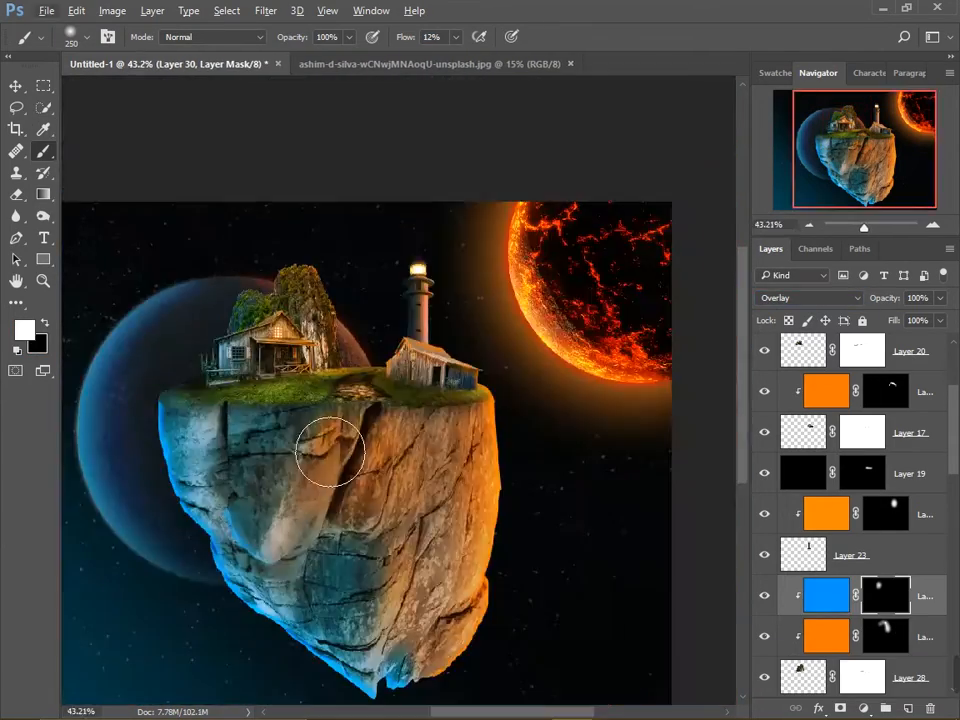
Select the cabin together with its orange and blue light layers and window glow, and shift them slightly down and right.
{"action": "scroll", "coordinate": [165, 350], "scroll_direction": "up", "scroll_amount": 4}
{"action": "key", "text": "v"}
{"action": "scroll", "coordinate": [790, 561], "scroll_direction": "up", "scroll_amount": 3}
{"action": "left_click", "coordinate": [915, 428]}
{"action": "left_click", "coordinate": [901, 512], "text": "shift"}
{"action": "left_click", "coordinate": [905, 356], "text": "ctrl"}
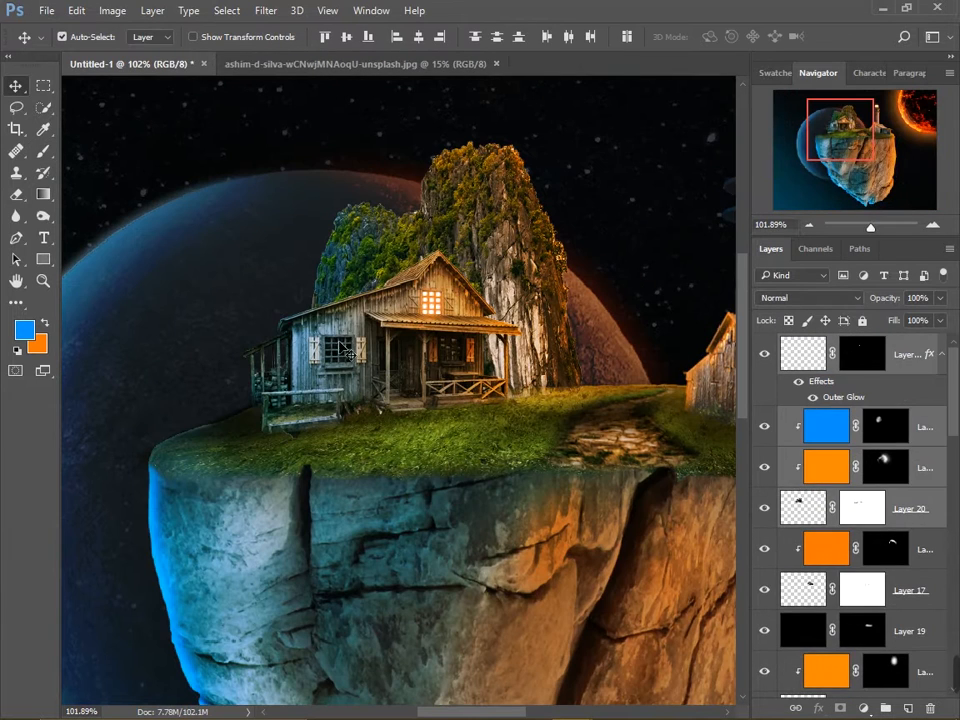
{"action": "left_click_drag", "start_coordinate": [376, 359], "coordinate": [384, 372]}
Shift Layer 25 beneath the cabin and free-transform the adjoining ground element to suit the cabin's new position.
{"action": "scroll", "coordinate": [866, 470], "scroll_direction": "down", "scroll_amount": 3}
{"action": "left_click", "coordinate": [886, 657]}
{"action": "scroll", "coordinate": [769, 696], "scroll_direction": "down", "scroll_amount": 1}
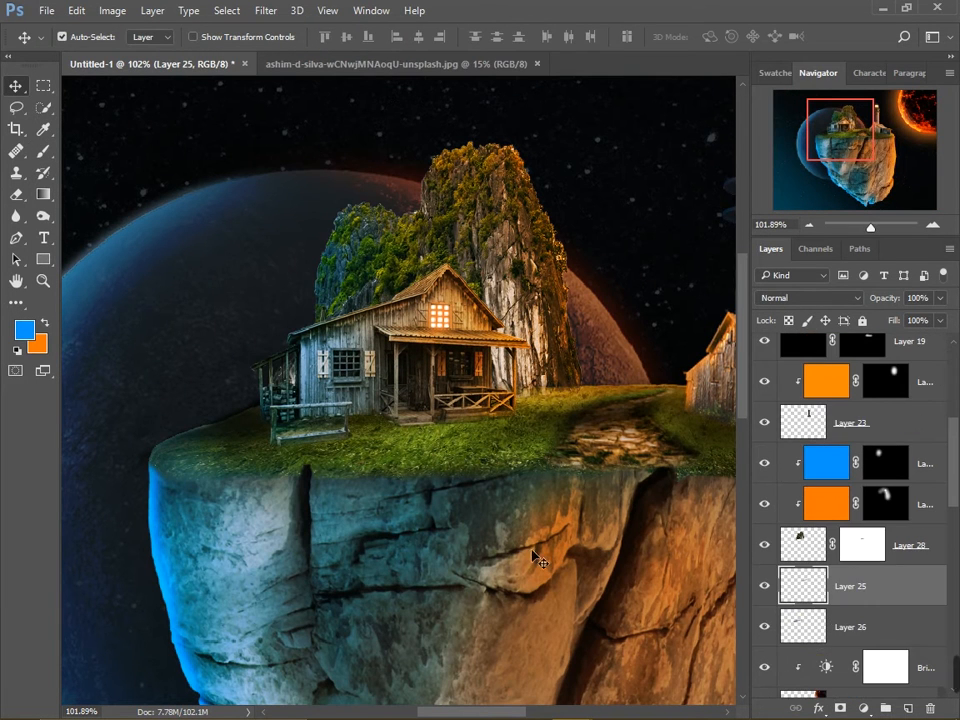
{"action": "left_click_drag", "start_coordinate": [572, 411], "coordinate": [580, 424]}
{"action": "left_click", "coordinate": [351, 471]}
{"action": "key", "text": "ctrl+t"}
{"action": "left_click_drag", "start_coordinate": [320, 505], "coordinate": [332, 583]}
{"action": "left_click_drag", "start_coordinate": [335, 526], "coordinate": [325, 483]}
{"action": "left_click_drag", "start_coordinate": [66, 272], "coordinate": [71, 230]}
{"action": "key", "text": "Return"}
{"action": "scroll", "coordinate": [510, 256], "scroll_direction": "up", "scroll_amount": 1}
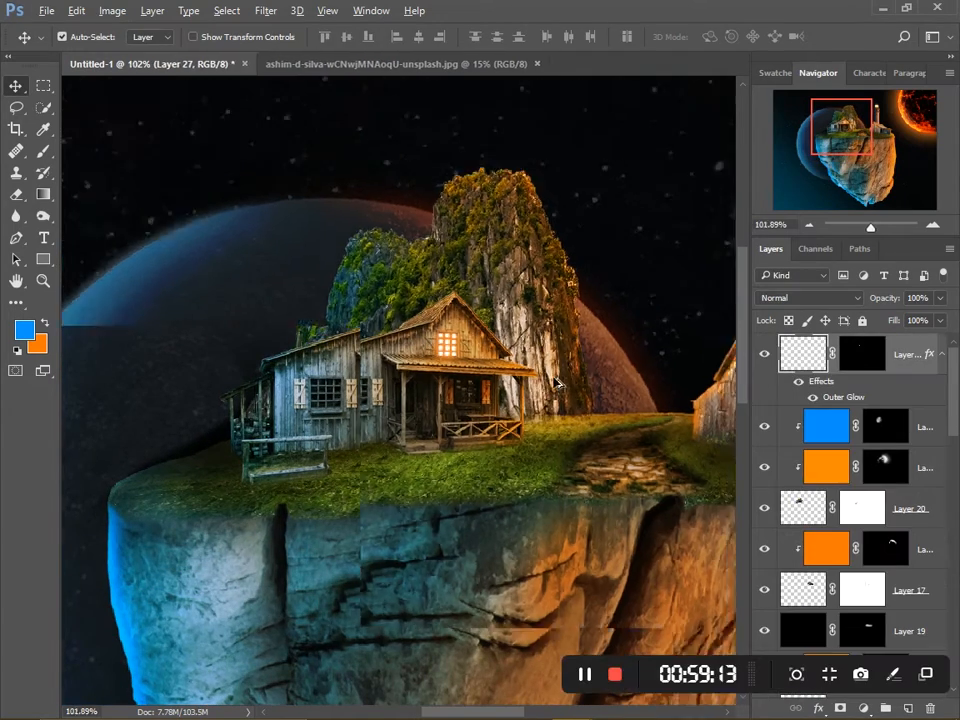
Open earth-5715590.png and lasso the dark asteroids, adding each group to the selection.
{"action": "scroll", "coordinate": [395, 378], "scroll_direction": "down", "scroll_amount": 3}
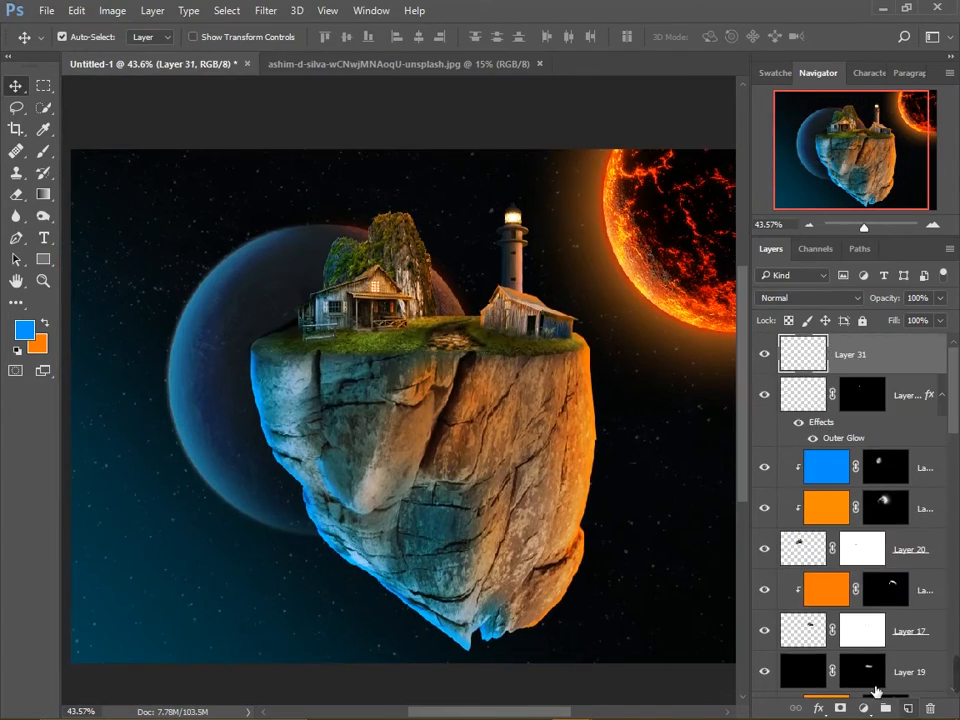
{"action": "key", "text": "ctrl+o"}
{"action": "left_click", "coordinate": [64, 253]}
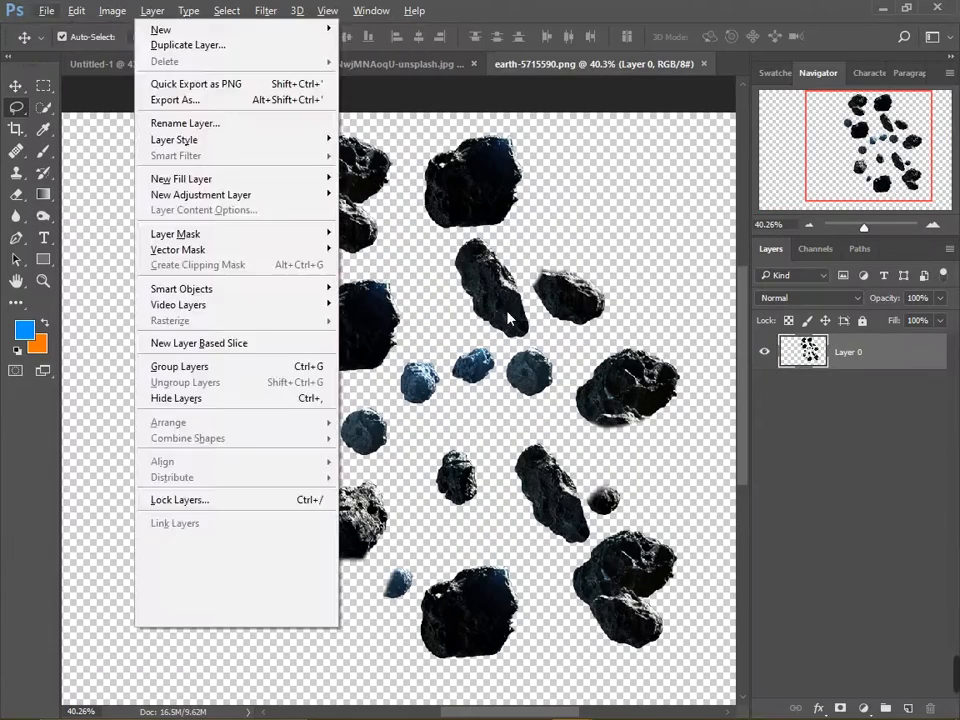
{"action": "left_click_drag", "start_coordinate": [265, 230], "coordinate": [407, 142]}
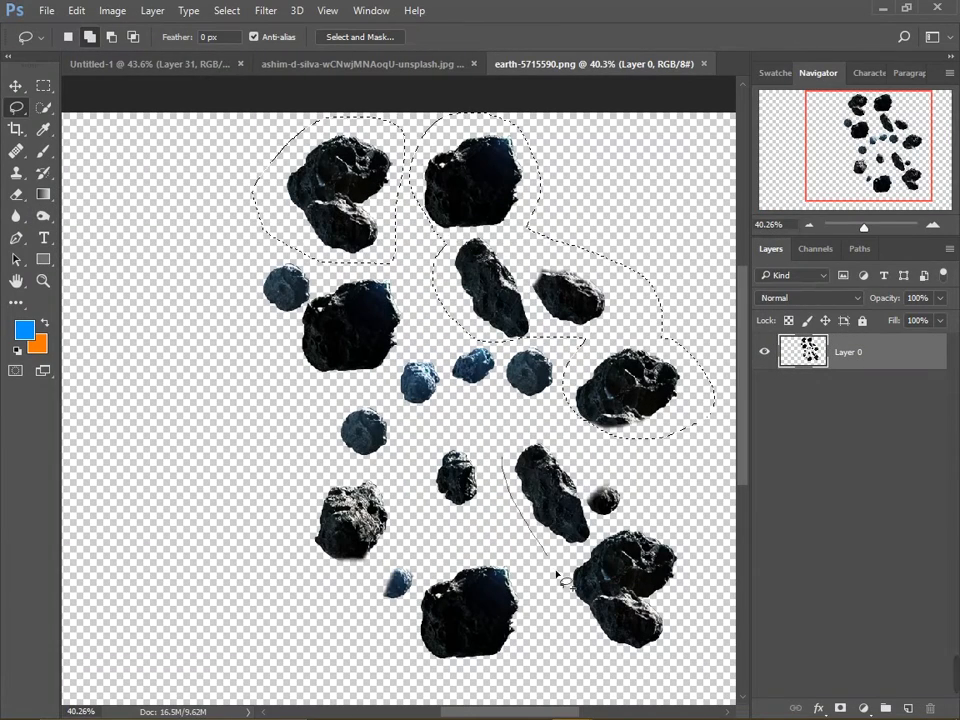
{"action": "left_click_drag", "start_coordinate": [421, 507], "coordinate": [405, 500]}
Bring the selected asteroids into the composite and scale them down in the lower-left space beside the island.
{"action": "key", "text": "v"}
{"action": "mouse_move", "coordinate": [497, 257]}
{"action": "left_mouse_down"}
{"action": "mouse_move", "coordinate": [191, 62]}
{"action": "mouse_move", "coordinate": [149, 492]}
{"action": "left_mouse_up"}
{"action": "key", "text": "ctrl+t"}
{"action": "left_click_drag", "start_coordinate": [344, 360], "coordinate": [189, 570]}
{"action": "left_click_drag", "start_coordinate": [131, 546], "coordinate": [147, 505]}
{"action": "left_click_drag", "start_coordinate": [200, 457], "coordinate": [198, 460]}
{"action": "key", "text": "Return"}
Duplicate the asteroid cluster twice and transform the second copy to fill the space in front of the blue planet.
{"action": "left_click_drag", "start_coordinate": [168, 524], "coordinate": [322, 583]}
{"action": "left_click_drag", "start_coordinate": [322, 583], "coordinate": [199, 427]}
{"action": "key", "text": "ctrl+t"}
{"action": "left_click_drag", "start_coordinate": [229, 324], "coordinate": [273, 461]}
{"action": "key", "text": "Return"}
Scale the first asteroid copy to about 148% by 122% and rotate it about -20° below the island's lower-left edge.
{"action": "left_click", "coordinate": [318, 581]}
{"action": "key", "text": "ctrl+t"}
{"action": "left_click_drag", "start_coordinate": [350, 520], "coordinate": [215, 511]}
{"action": "left_click_drag", "start_coordinate": [315, 585], "coordinate": [300, 541]}
{"action": "left_click_drag", "start_coordinate": [262, 580], "coordinate": [308, 578]}
{"action": "left_click_drag", "start_coordinate": [390, 612], "coordinate": [382, 572]}
{"action": "left_click_drag", "start_coordinate": [204, 549], "coordinate": [170, 522]}
{"action": "left_click_drag", "start_coordinate": [321, 619], "coordinate": [324, 613]}
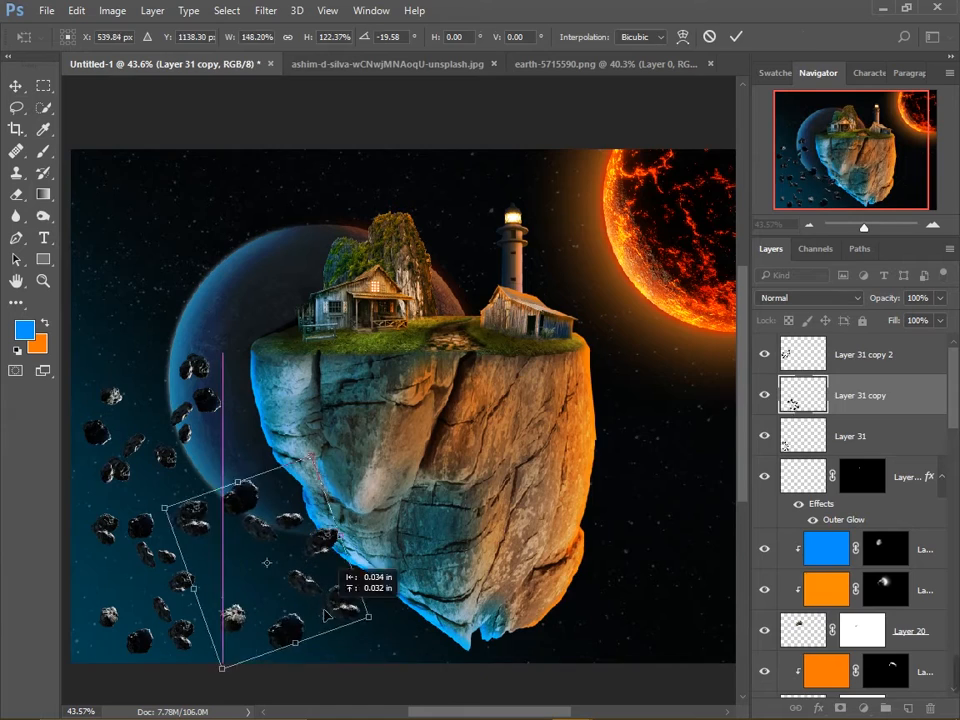
{"action": "key", "text": "Return"}
Merge the three asteroid layers into one.
{"action": "scroll", "coordinate": [394, 558], "scroll_direction": "up", "scroll_amount": 1}
{"action": "left_click", "coordinate": [866, 437]}
{"action": "left_click", "coordinate": [866, 358], "text": "shift"}
{"action": "key", "text": "ctrl+e"}
Tint the merged asteroids with a clipped blue Overlay layer, painting the light in through a black mask.
{"action": "key", "text": "ctrl+shift+alt+n"}
{"action": "left_click", "coordinate": [866, 376], "text": "alt"}
{"action": "key", "text": "alt+BackSpace"}
{"action": "left_click", "coordinate": [810, 298]}
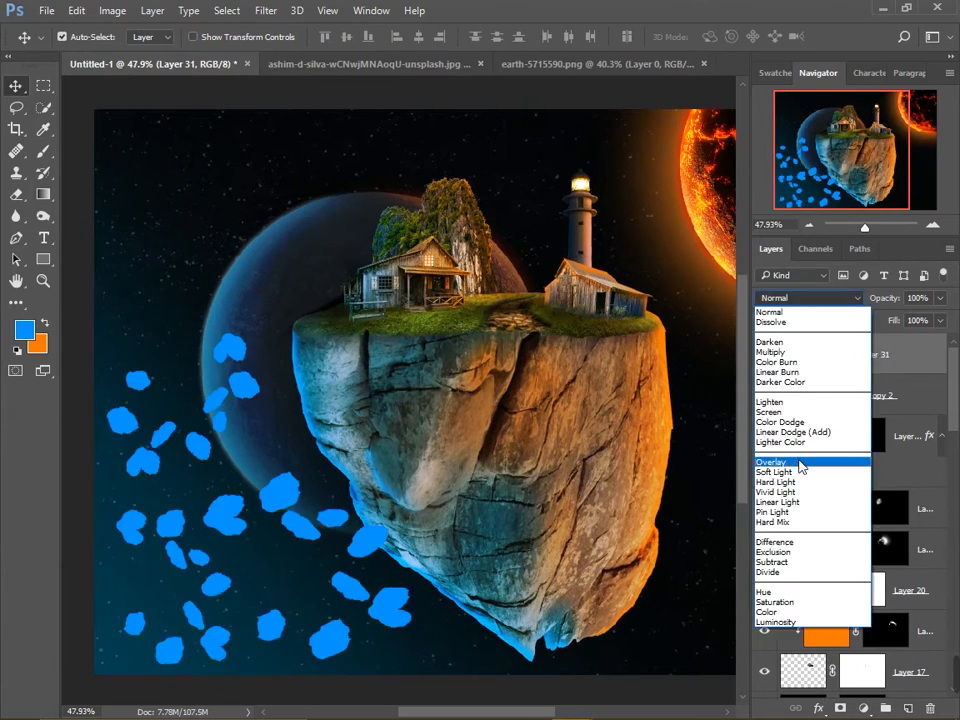
{"action": "left_click", "coordinate": [775, 461]}
{"action": "left_click", "coordinate": [840, 708], "text": "alt"}
{"action": "key", "text": "b"}
{"action": "scroll", "coordinate": [300, 500], "scroll_direction": "up", "scroll_amount": 1}
{"action": "left_click", "coordinate": [244, 447]}
{"action": "scroll", "coordinate": [244, 447], "scroll_direction": "down", "scroll_amount": 2}
{"action": "scroll", "coordinate": [225, 428], "scroll_direction": "up", "scroll_amount": 1}
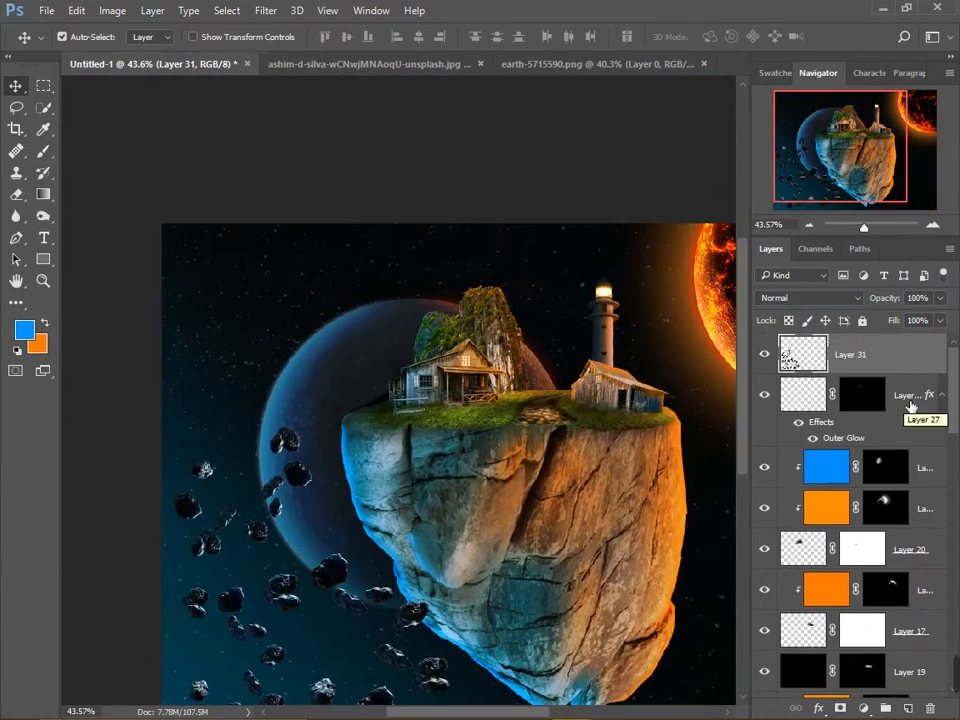
Duplicate the asteroid layer, enlarge the copy to about 154%, rotate it about 34° and place it over the upper-left sky.
{"action": "mouse_move", "coordinate": [258, 438]}
{"action": "left_mouse_down"}
{"action": "mouse_move", "coordinate": [260, 241]}
{"action": "mouse_move", "coordinate": [251, 252]}
{"action": "left_mouse_up"}
{"action": "scroll", "coordinate": [260, 290], "scroll_direction": "down", "scroll_amount": 3}
{"action": "key", "text": "ctrl+t"}
{"action": "left_click_drag", "start_coordinate": [321, 118], "coordinate": [393, 180]}
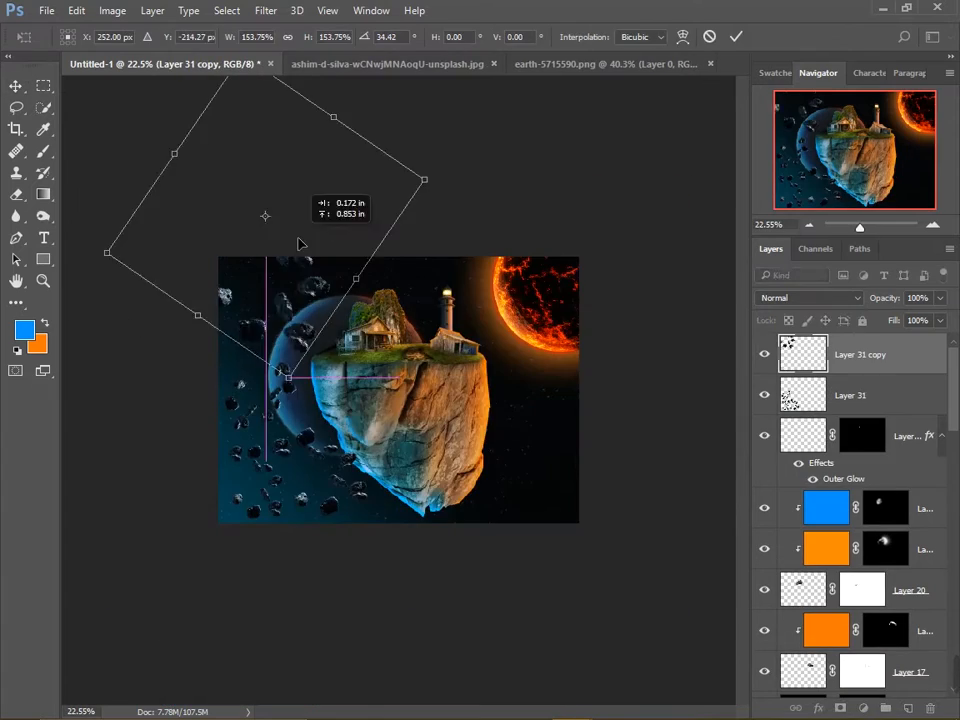
{"action": "left_click_drag", "start_coordinate": [257, 236], "coordinate": [290, 249]}
{"action": "key", "text": "Return"}
Light the enlarged upper asteroids with a clipped orange Overlay layer, painting through a black mask at 12% flow.
{"action": "scroll", "coordinate": [242, 317], "scroll_direction": "up", "scroll_amount": 3}
{"action": "key", "text": "ctrl+shift+alt+n"}
{"action": "left_click", "coordinate": [852, 379], "text": "alt"}
{"action": "key", "text": "x"}
{"action": "key", "text": "alt+BackSpace"}
{"action": "left_click", "coordinate": [810, 298]}
{"action": "left_click", "coordinate": [787, 463]}
{"action": "left_click", "coordinate": [840, 708], "text": "alt"}
{"action": "key", "text": "b"}
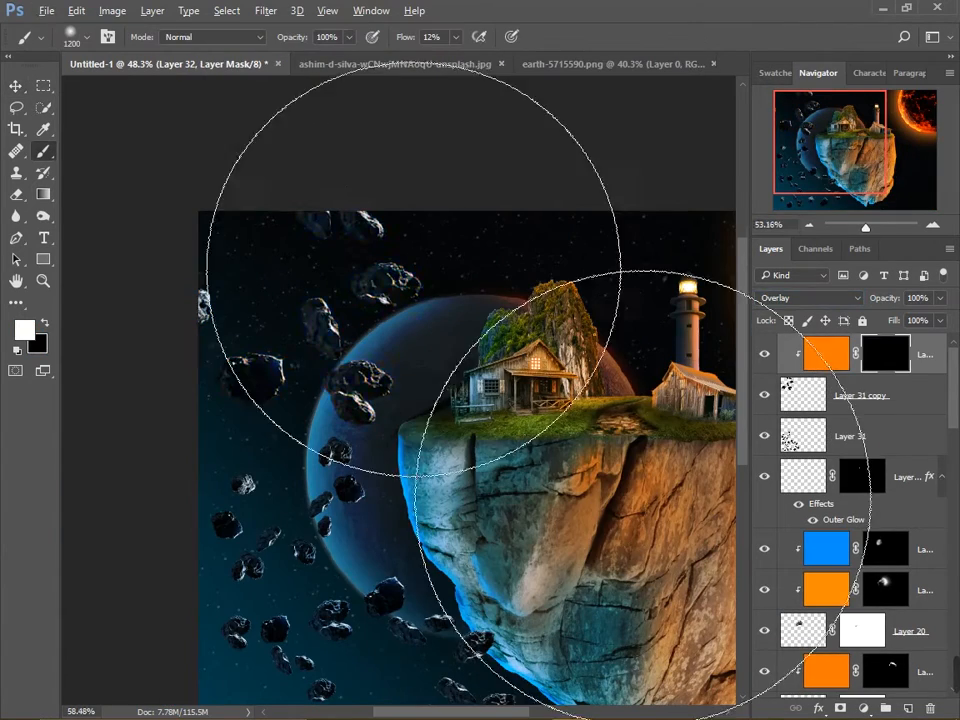
{"action": "scroll", "coordinate": [409, 265], "scroll_direction": "up", "scroll_amount": 4}
{"action": "scroll", "coordinate": [329, 390], "scroll_direction": "down", "scroll_amount": 4}
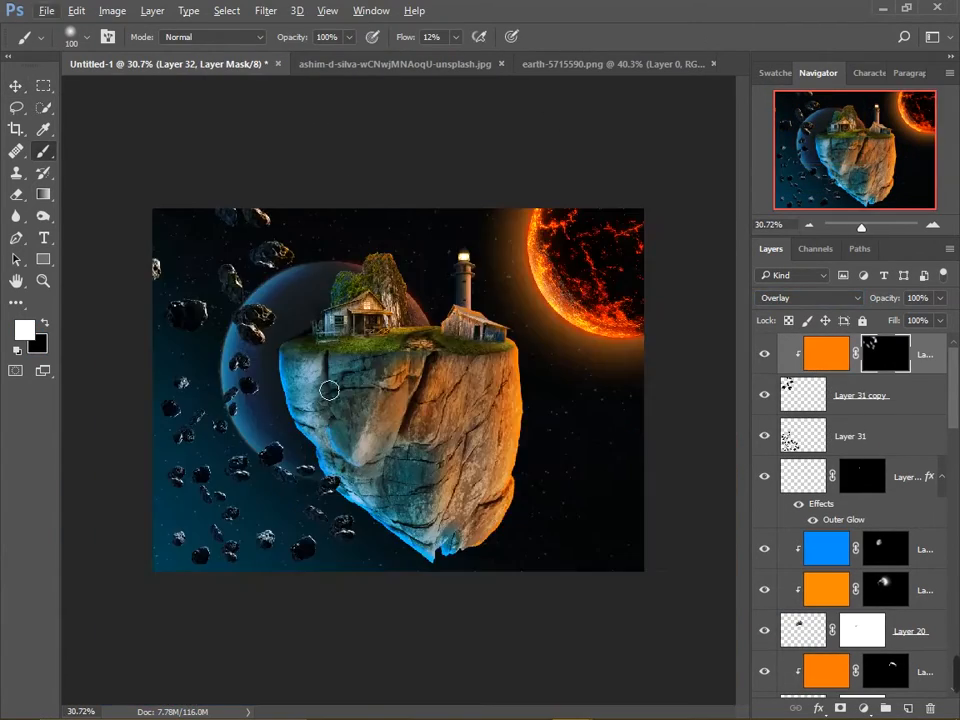